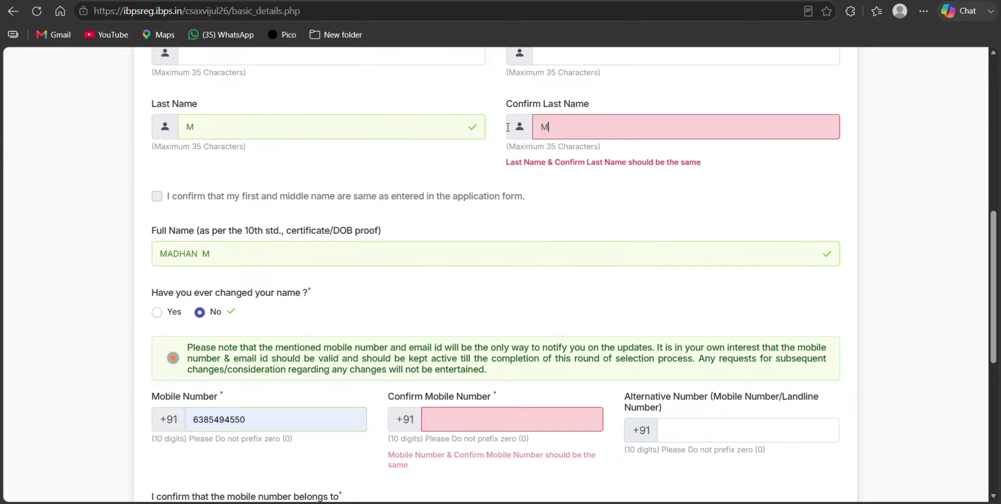
# Fill Confirm Mobile Number from the saved entry and mark the number as belonging to Self.
pyautogui.click(372, 136)
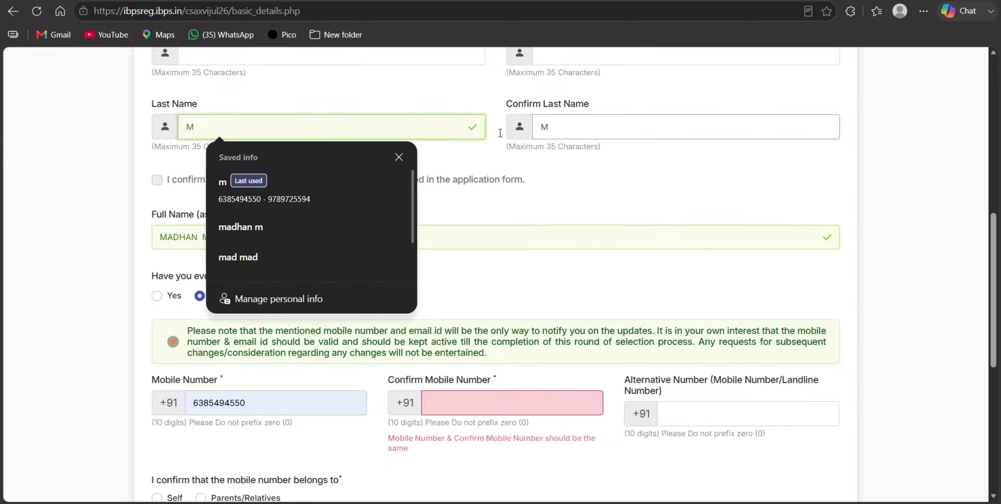
pyautogui.scroll(-2, 575, 189)
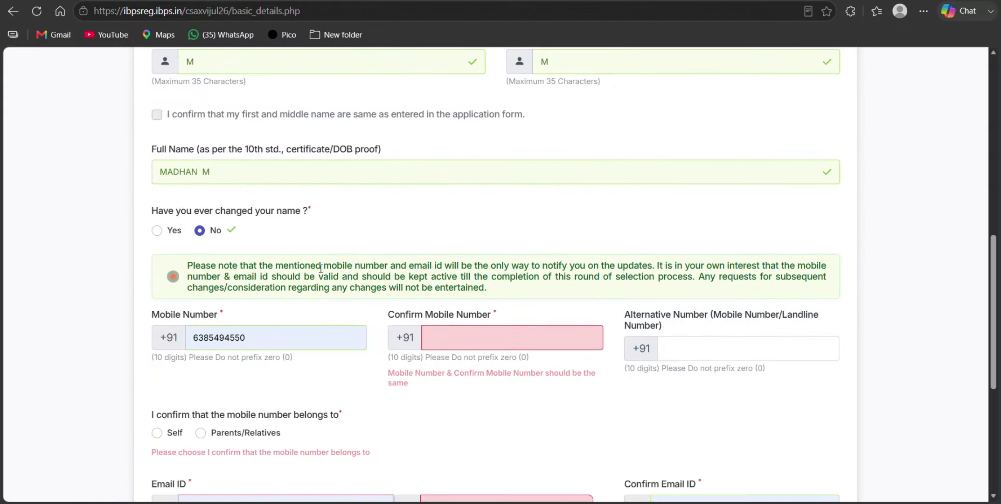
pyautogui.scroll(-2, 339, 238)
pyautogui.click(482, 204)
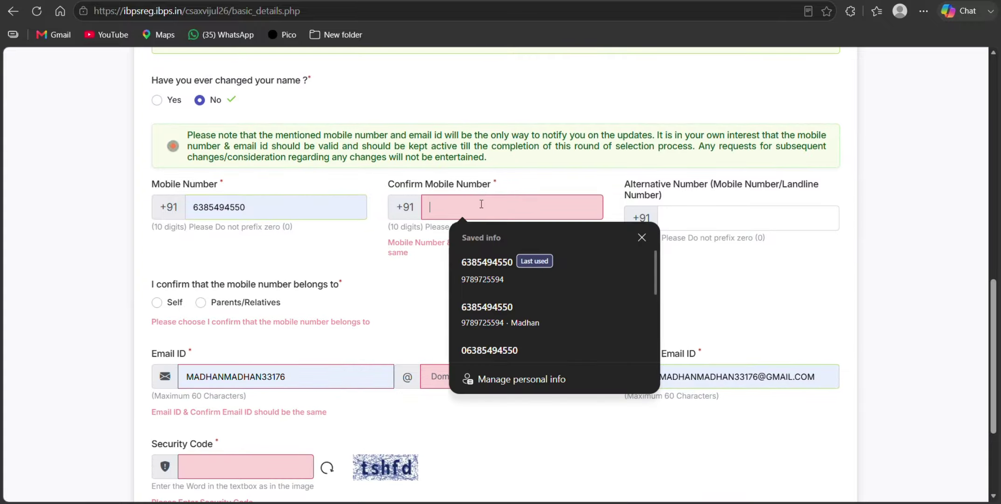
pyautogui.click(487, 261)
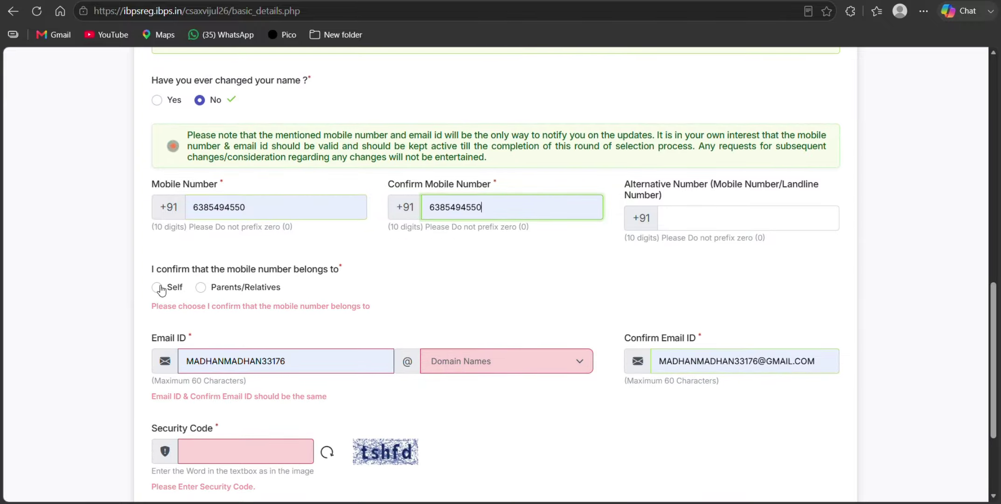
pyautogui.click(159, 289)
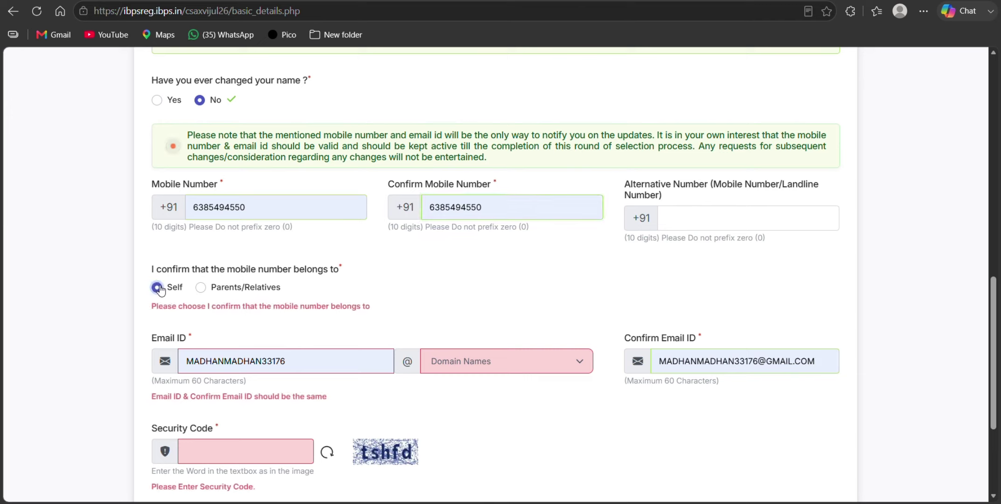
pyautogui.scroll(-1, 509, 292)
# Set the email domain to gmail.com and type the captcha into Security Code.
pyautogui.click(508, 287)
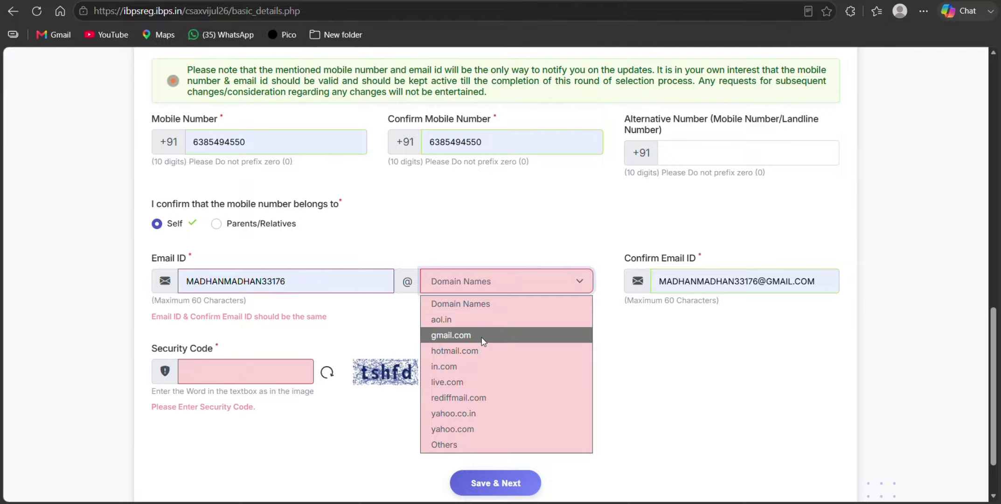
pyautogui.click(482, 337)
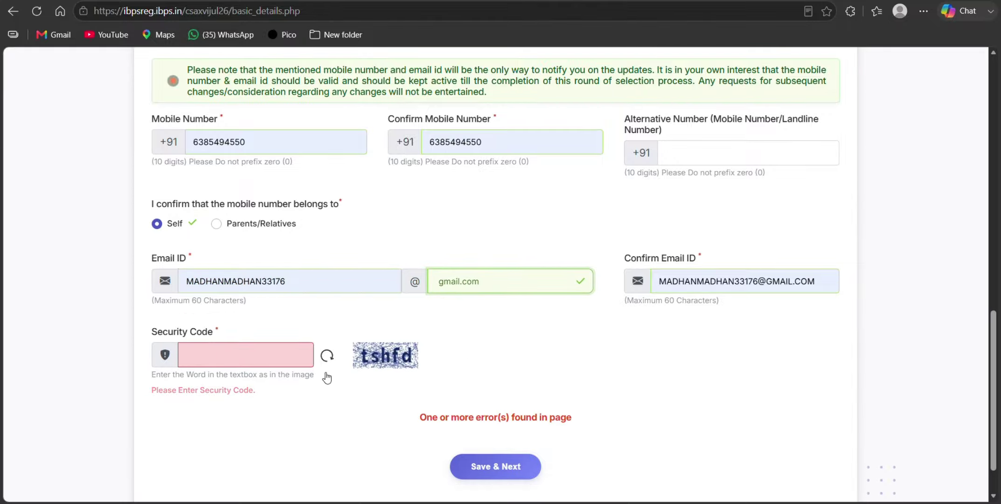
pyautogui.click(268, 357)
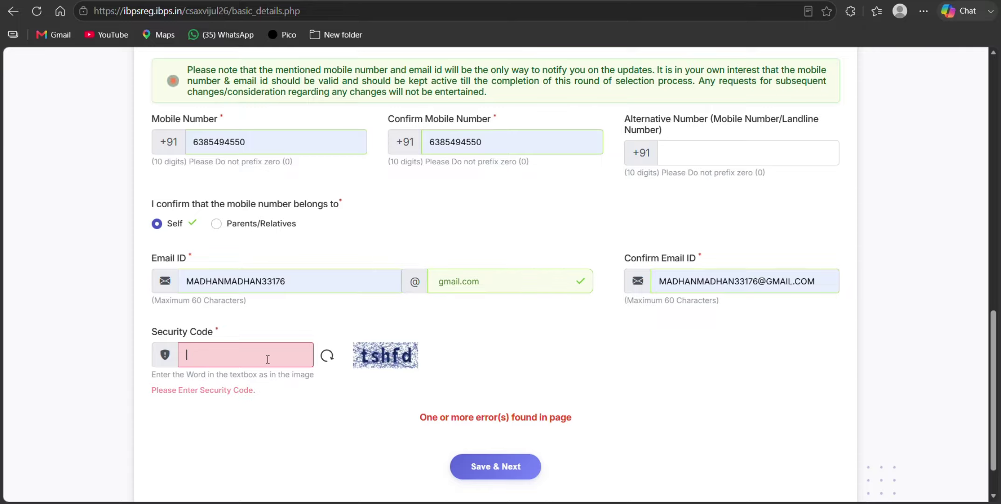
pyautogui.press('capslock')
pyautogui.write('t')
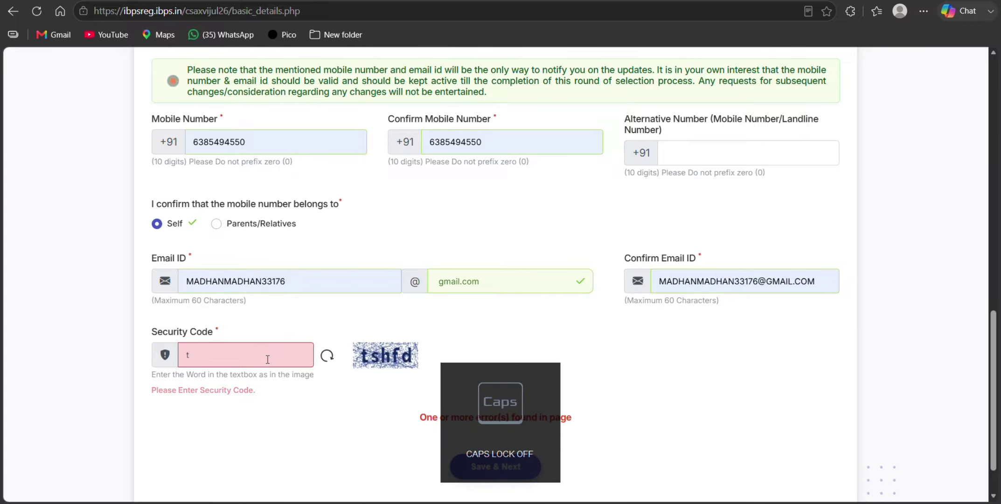
pyautogui.write('shfd')
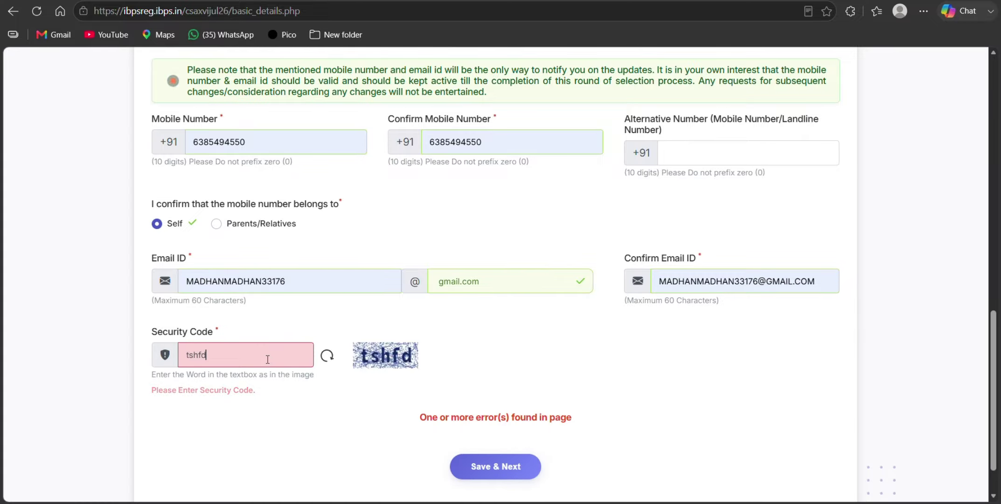
# Save the basic information and confirm the submission to reach OTP verification.
pyautogui.click(518, 461)
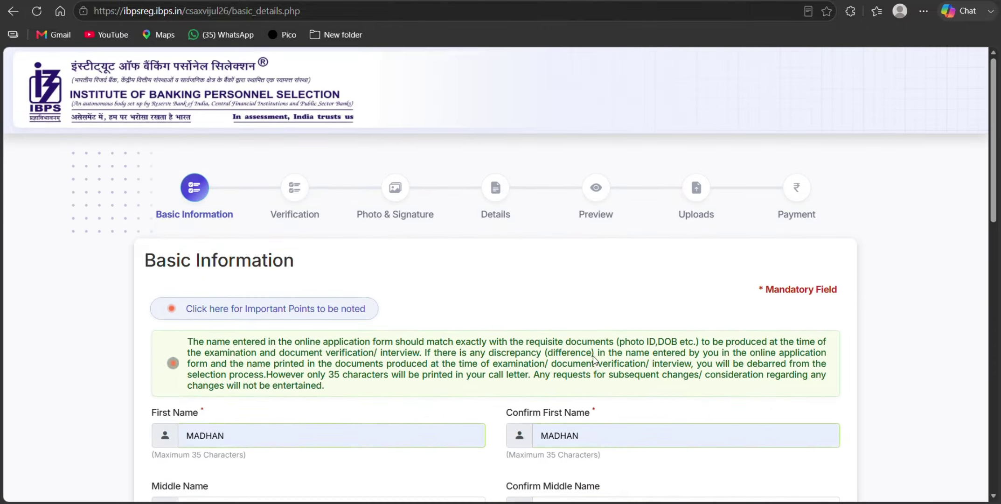
pyautogui.scroll(-15, 596, 334)
pyautogui.click(521, 411)
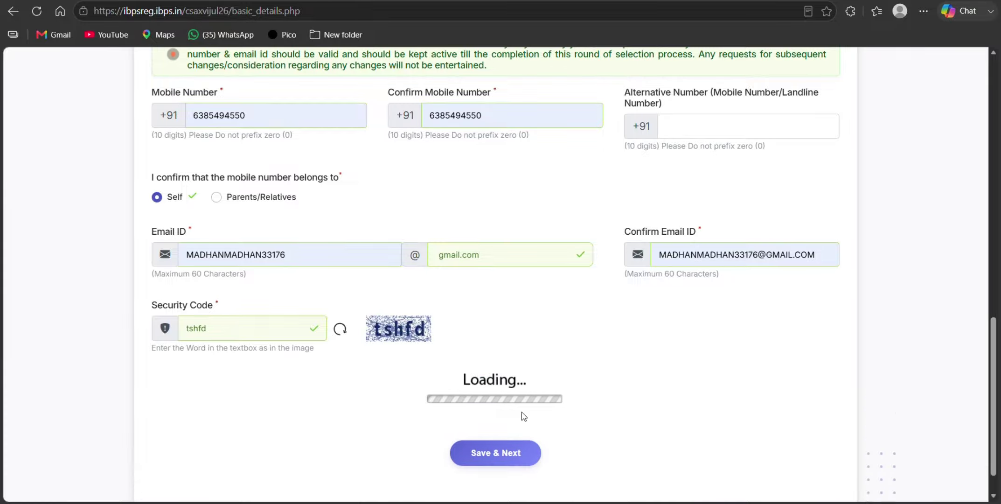
pyautogui.click(467, 357)
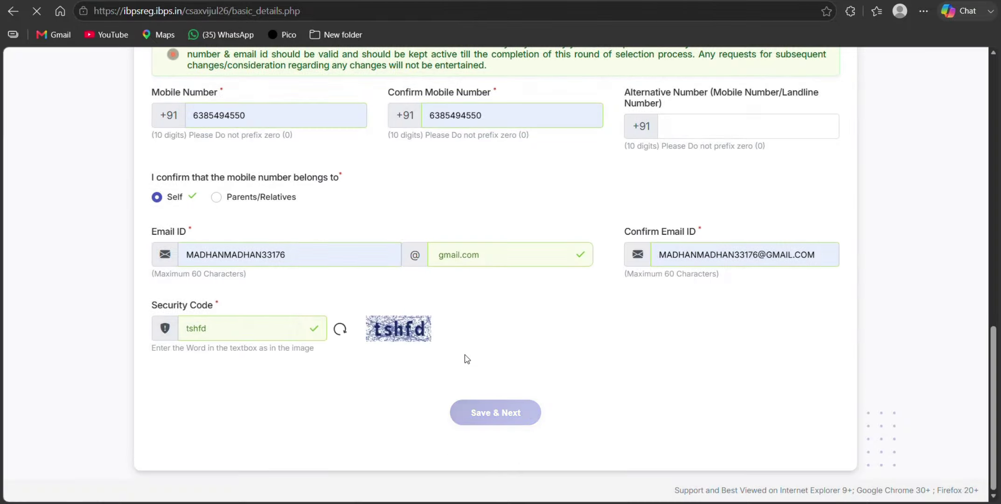
# Request a mobile OTP and dismiss the missing-captcha alert.
pyautogui.click(451, 326)
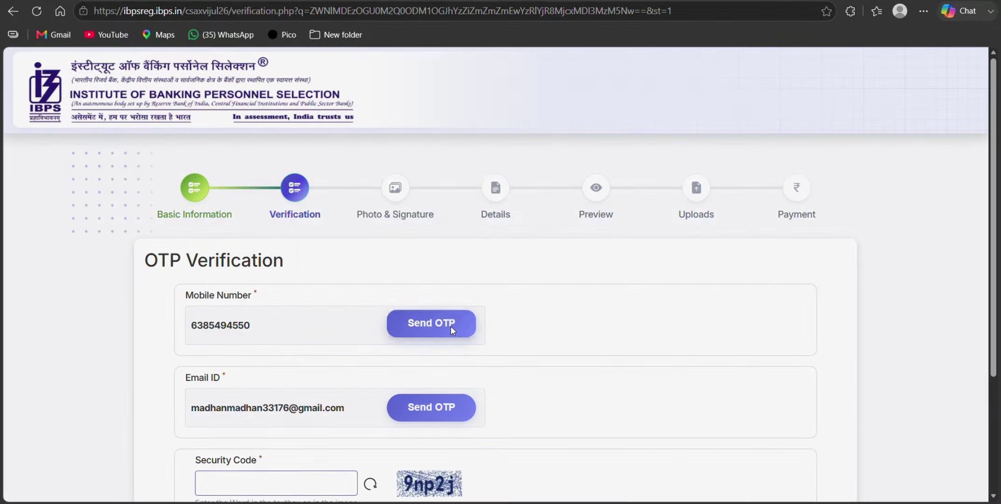
pyautogui.click(496, 331)
pyautogui.scroll(-3, 326, 350)
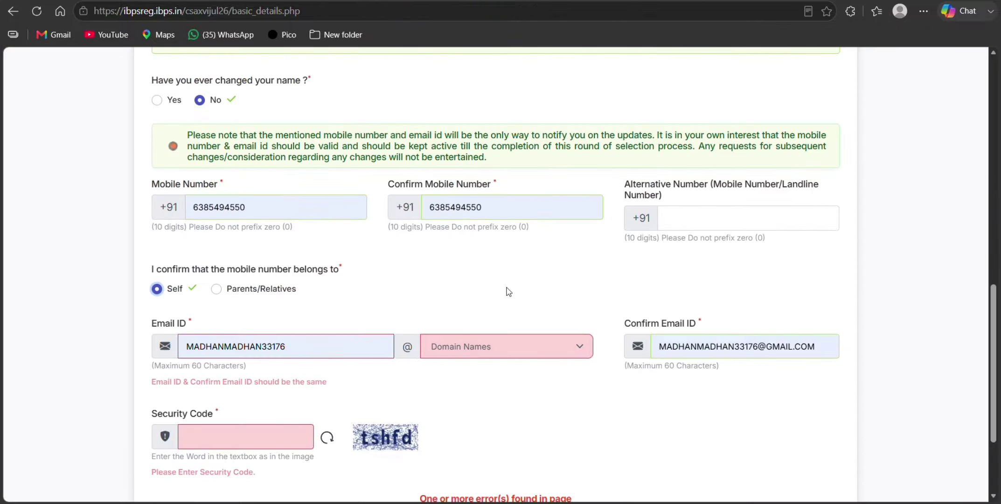
pyautogui.scroll(-2, 505, 291)
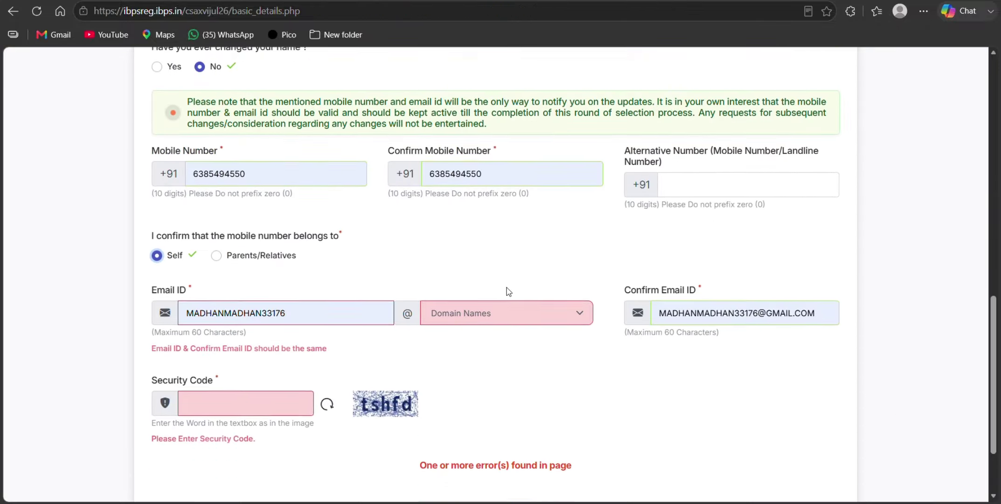
# Reselect gmail.com as the email domain and re-enter the security code.
pyautogui.click(508, 285)
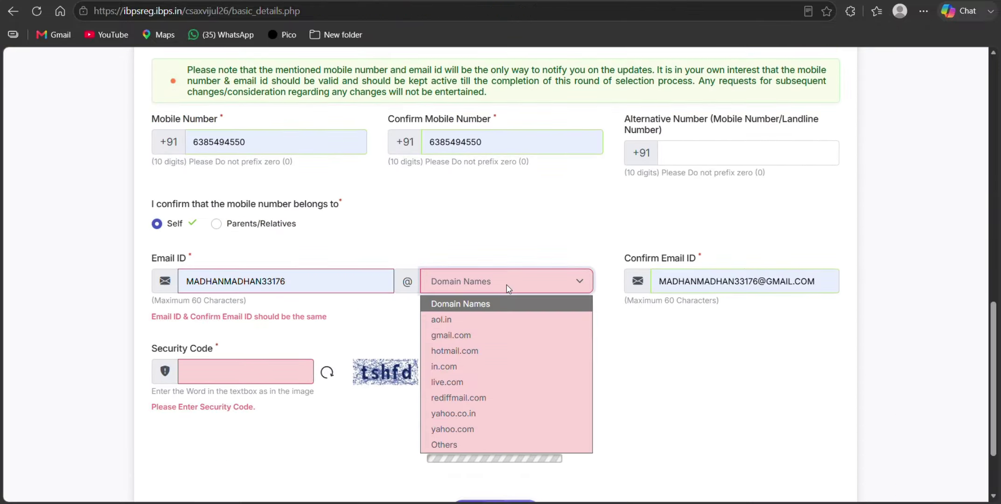
pyautogui.click(482, 335)
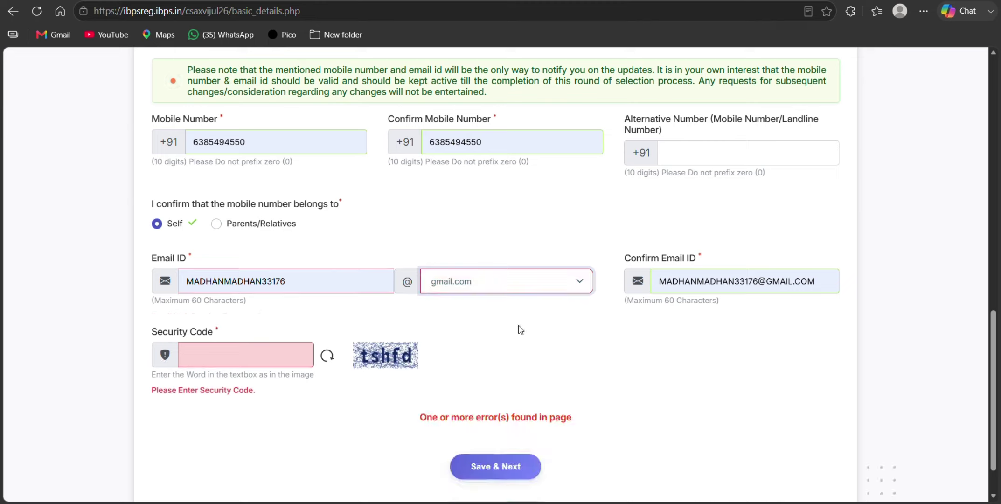
pyautogui.click(266, 357)
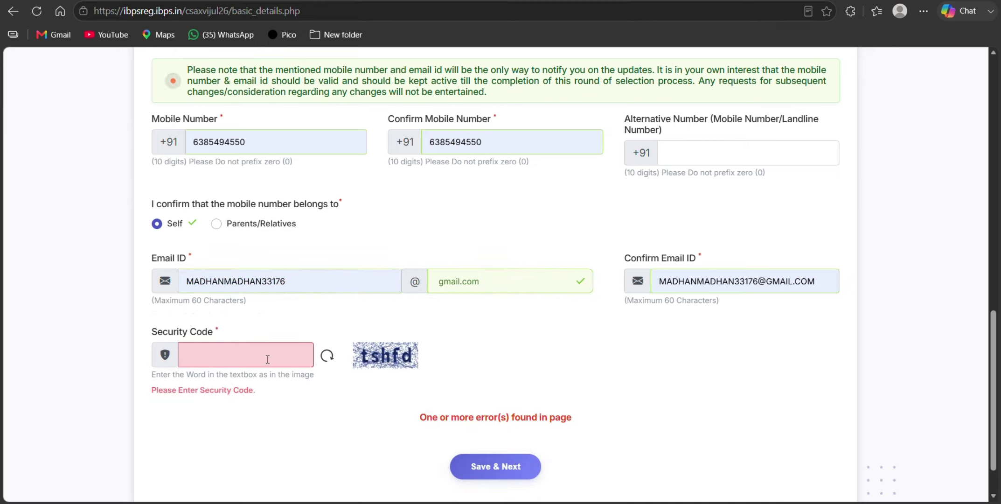
pyautogui.press('capslock')
pyautogui.write('t')
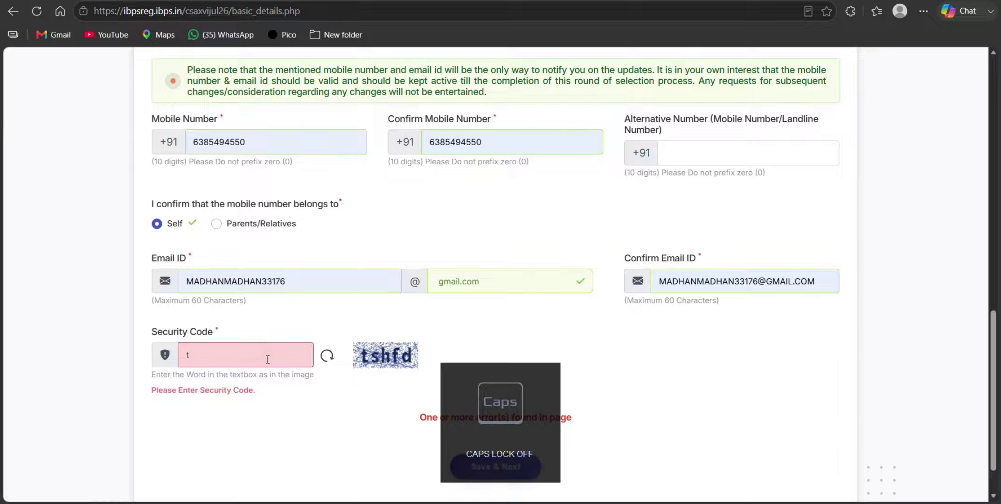
pyautogui.write('sh')
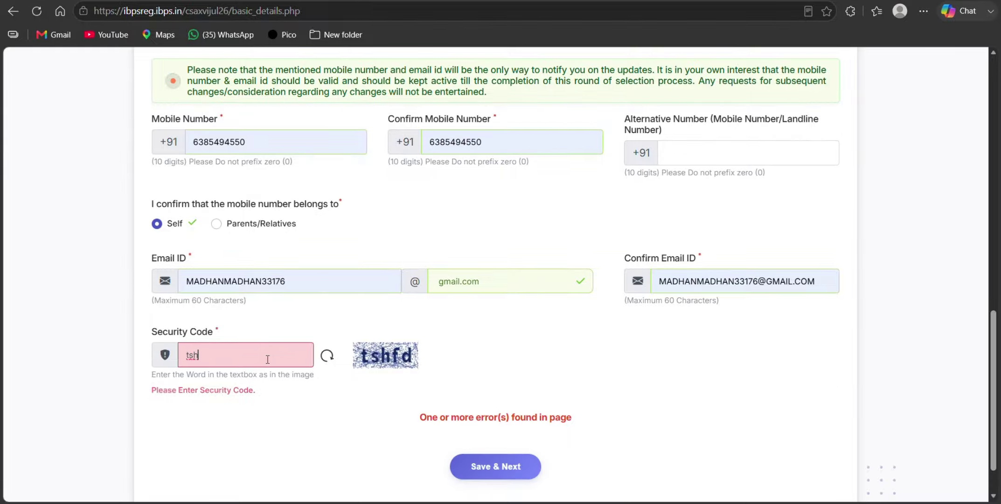
pyautogui.write('fd')
# Save the basic information again and confirm the submission.
pyautogui.click(517, 464)
pyautogui.scroll(-1, 536, 396)
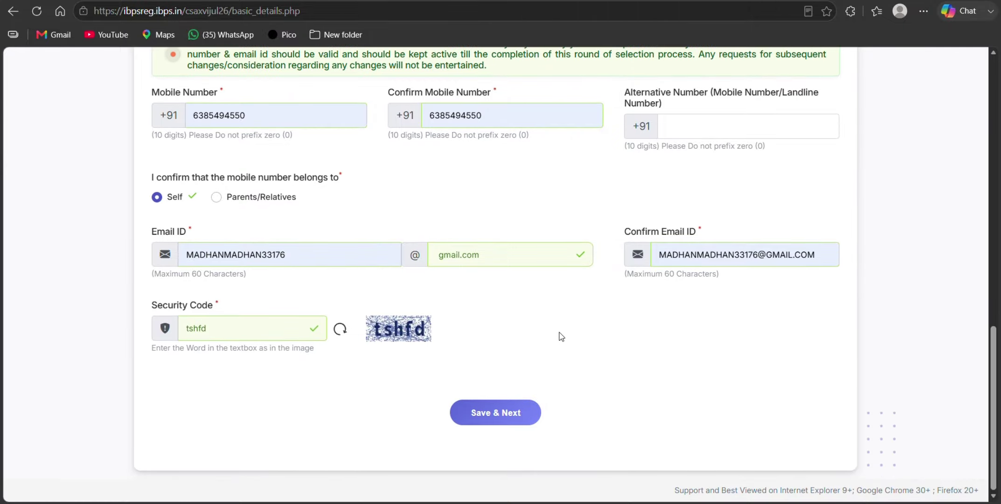
pyautogui.scroll(10, 590, 367)
pyautogui.scroll(-10, 595, 345)
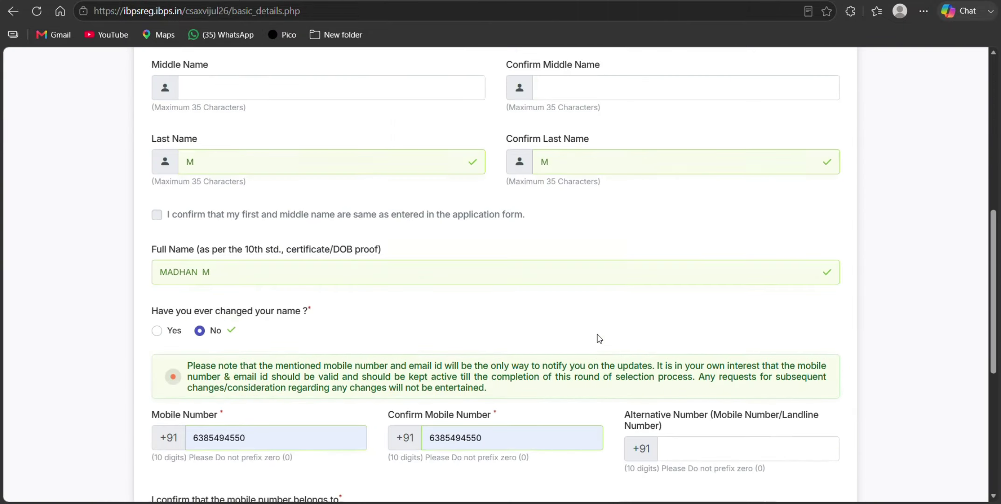
pyautogui.click(522, 413)
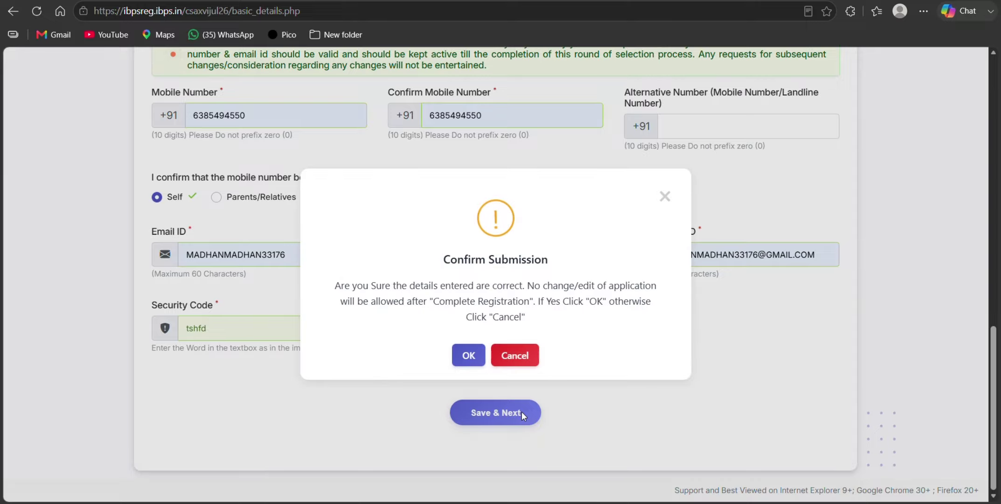
pyautogui.click(469, 355)
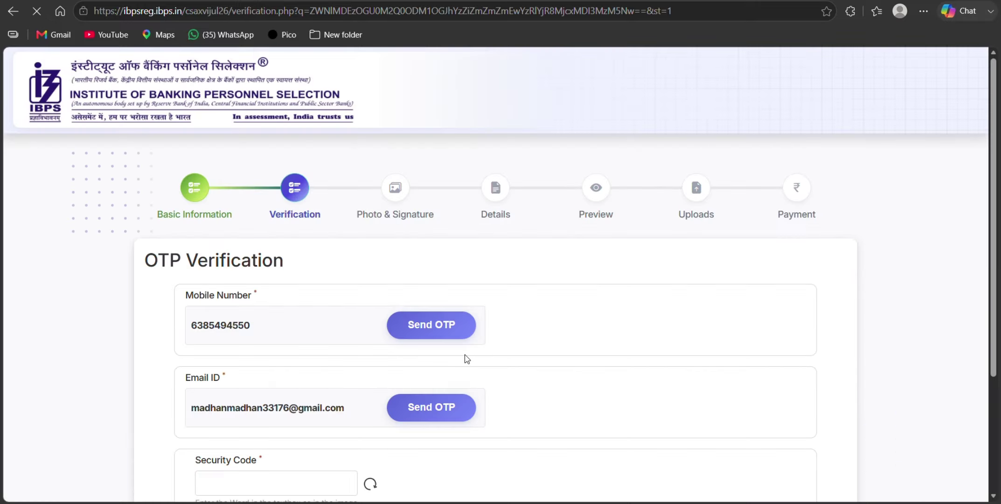
# Retry sending the mobile OTP and close the captcha reminder.
pyautogui.click(452, 329)
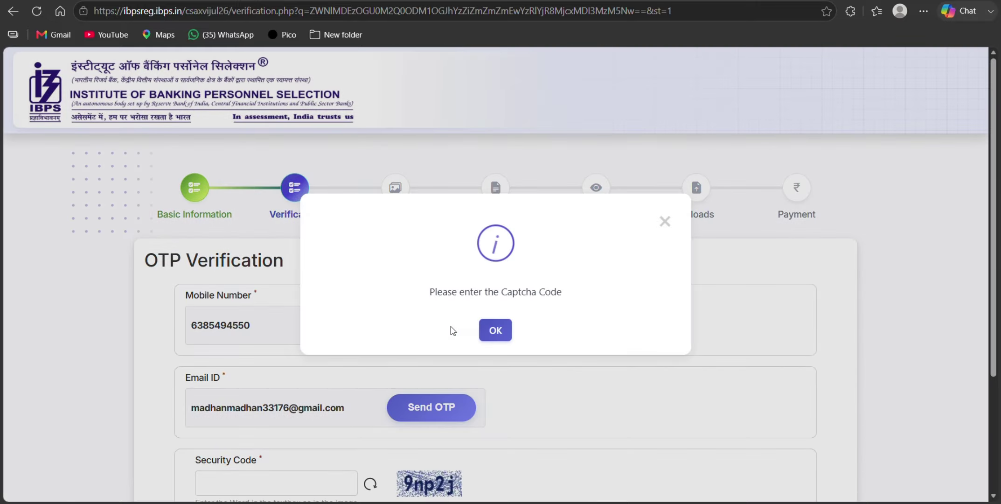
pyautogui.click(495, 330)
pyautogui.scroll(-3, 326, 354)
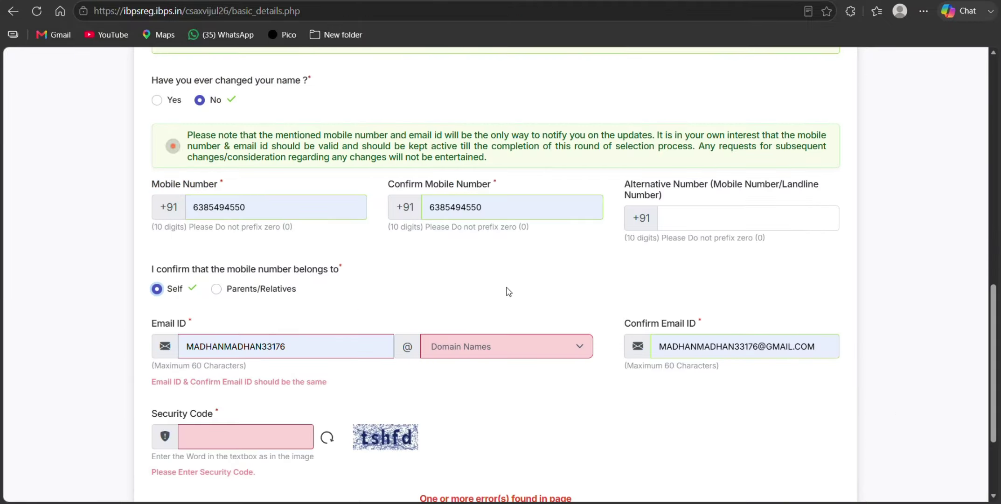
# Choose gmail.com as the email domain and type the new security code.
pyautogui.scroll(-2, 509, 292)
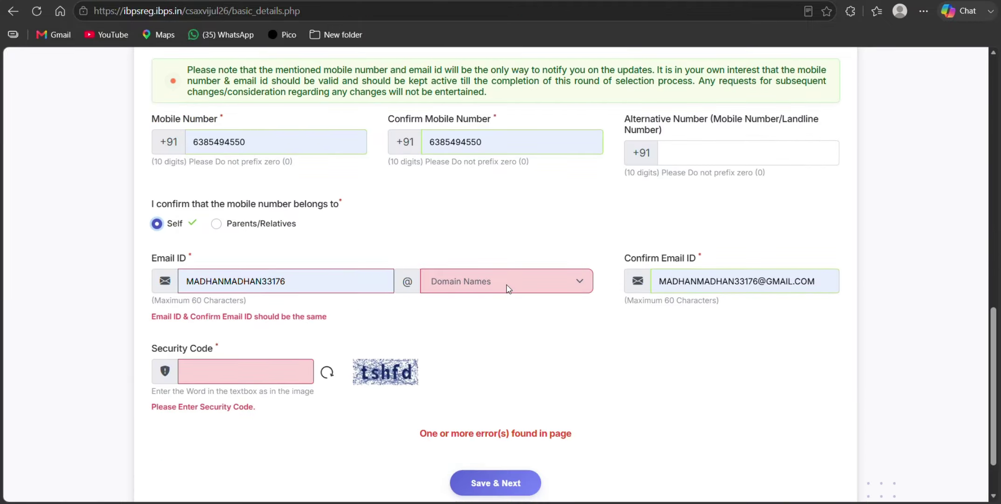
pyautogui.click(508, 286)
pyautogui.click(482, 337)
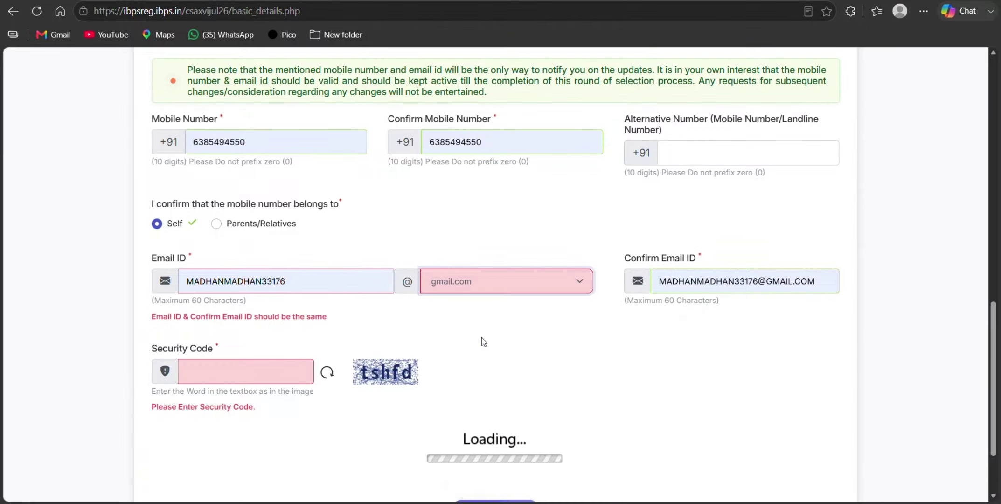
pyautogui.click(300, 362)
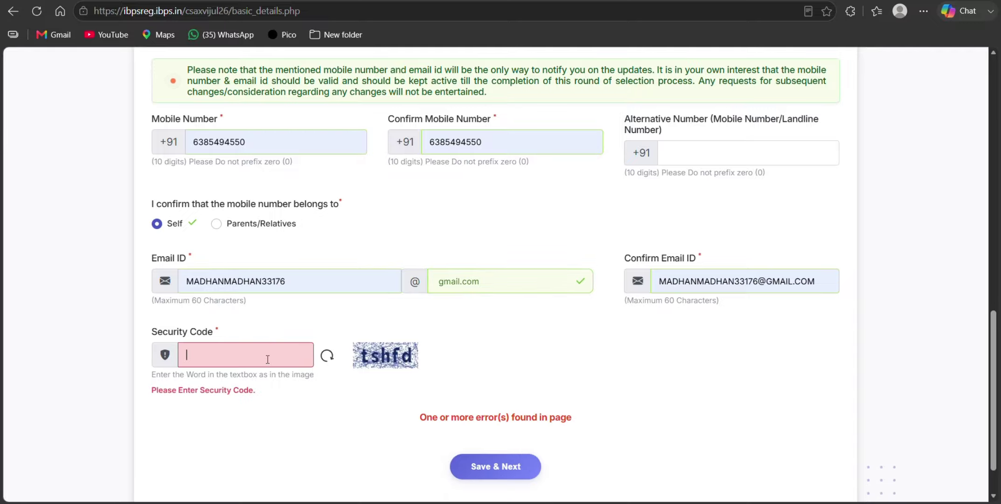
pyautogui.press('capslock')
pyautogui.write('tshfd')
# Save the basic details and confirm they are correct.
pyautogui.click(518, 463)
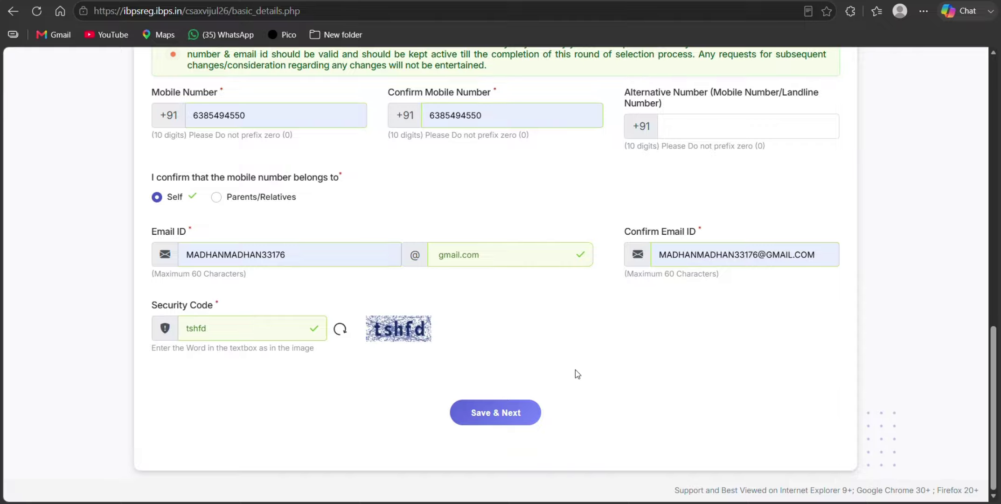
pyautogui.scroll(12, 575, 370)
pyautogui.scroll(-11, 593, 356)
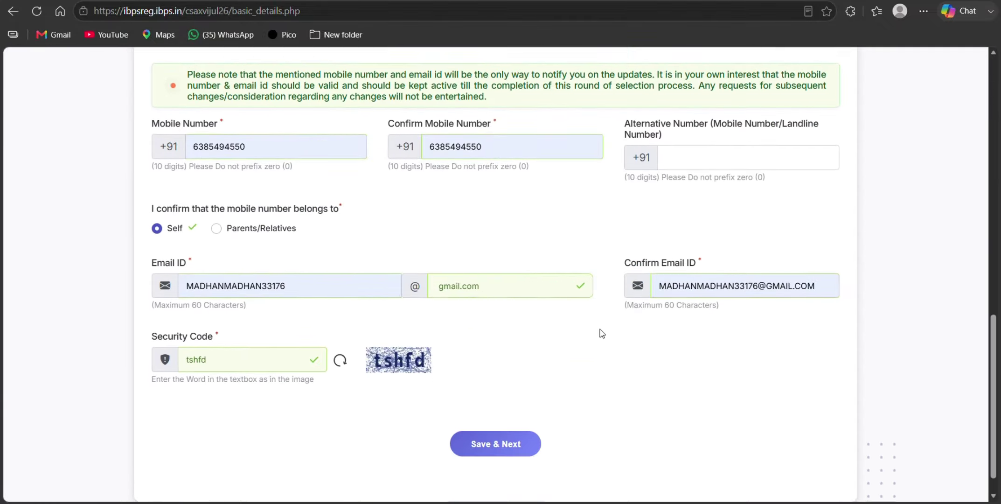
pyautogui.scroll(-1, 601, 333)
pyautogui.click(522, 411)
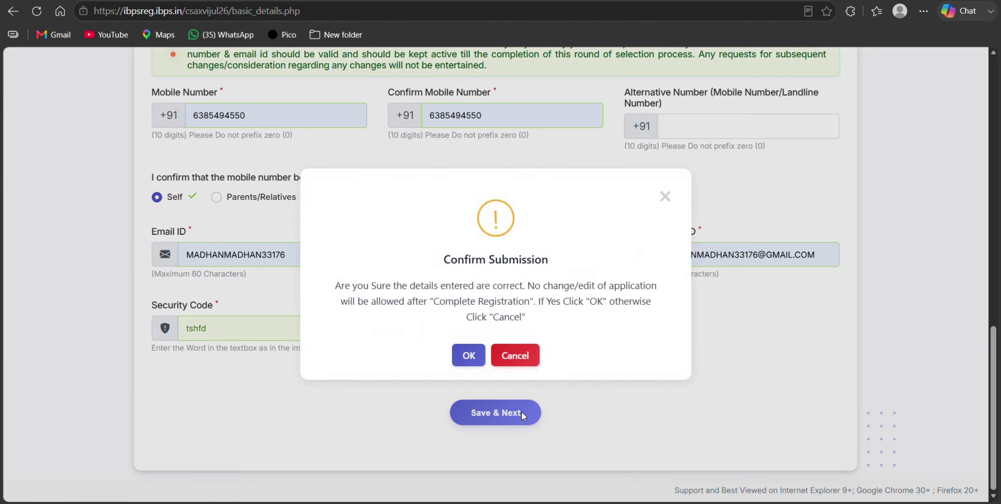
pyautogui.click(468, 355)
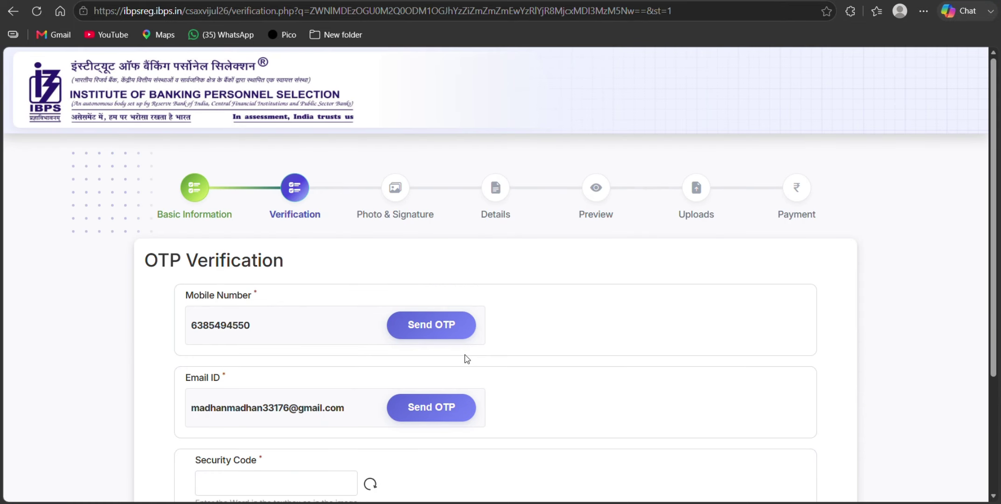
# Send the OTP to the registered mobile number after clearing the captcha alert.
pyautogui.click(448, 327)
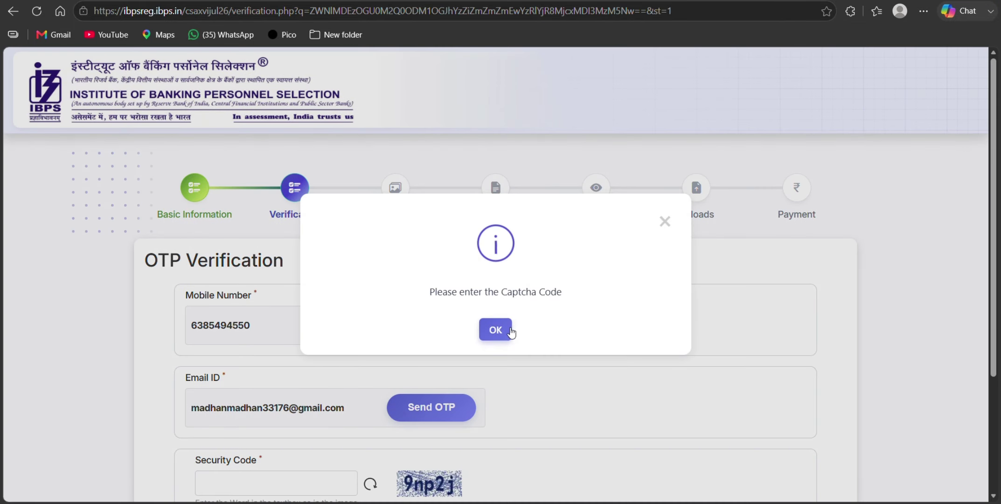
pyautogui.click(495, 330)
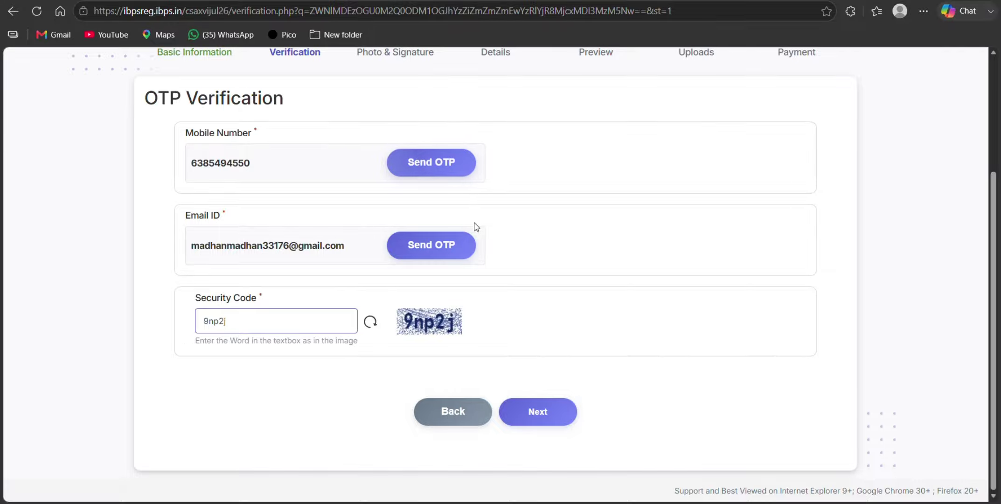
pyautogui.click(434, 166)
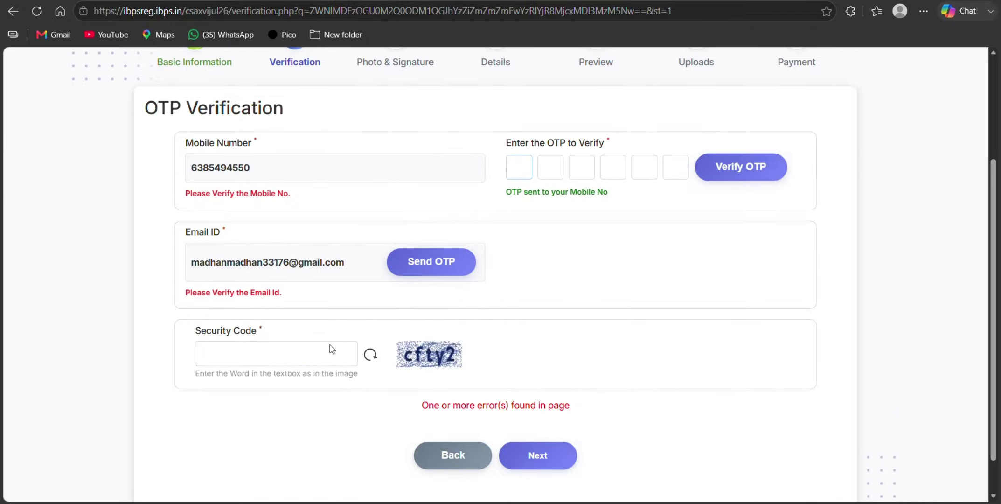
# Finish the security code, enter the received mobile OTP and verify the number.
pyautogui.click(318, 357)
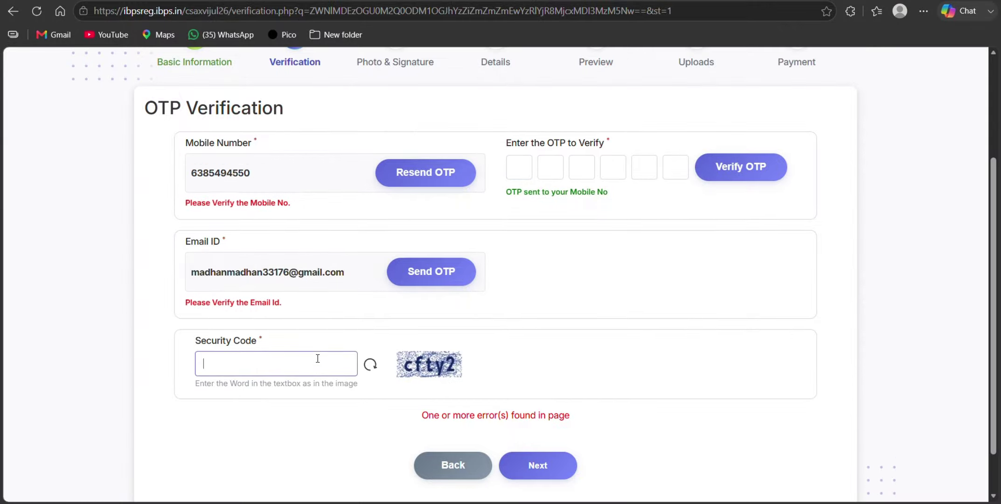
pyautogui.write('cf')
pyautogui.click(527, 172)
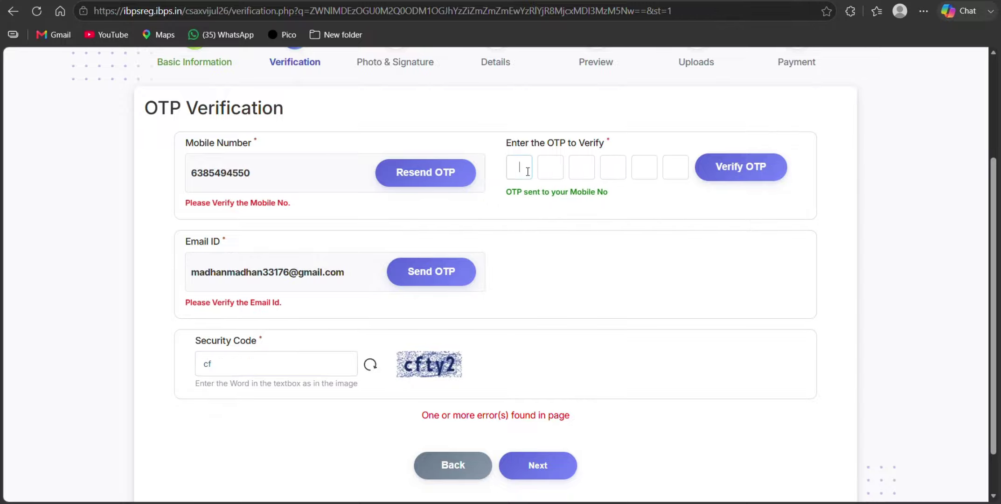
pyautogui.click(725, 182)
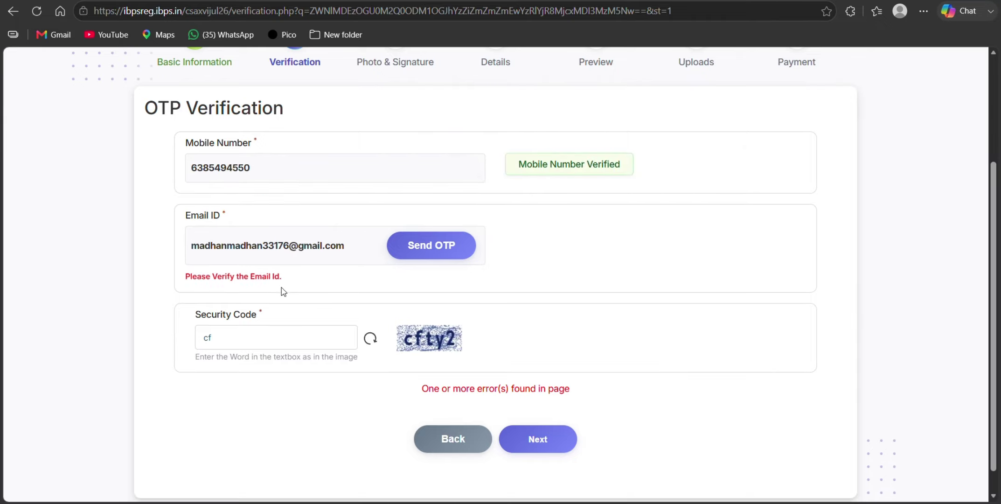
# Complete the captcha, send an OTP to the e-mail address and open it in Gmail.
pyautogui.click(274, 343)
pyautogui.write('ty2')
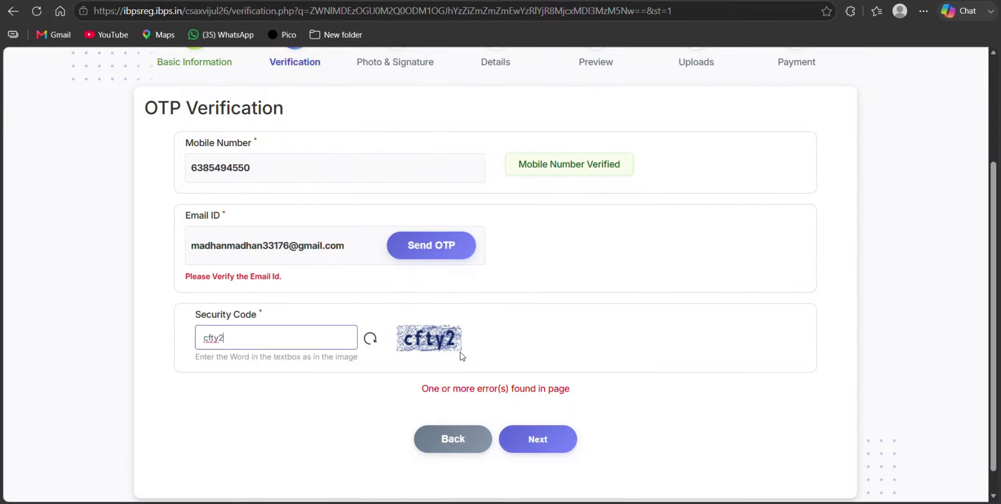
pyautogui.click(469, 251)
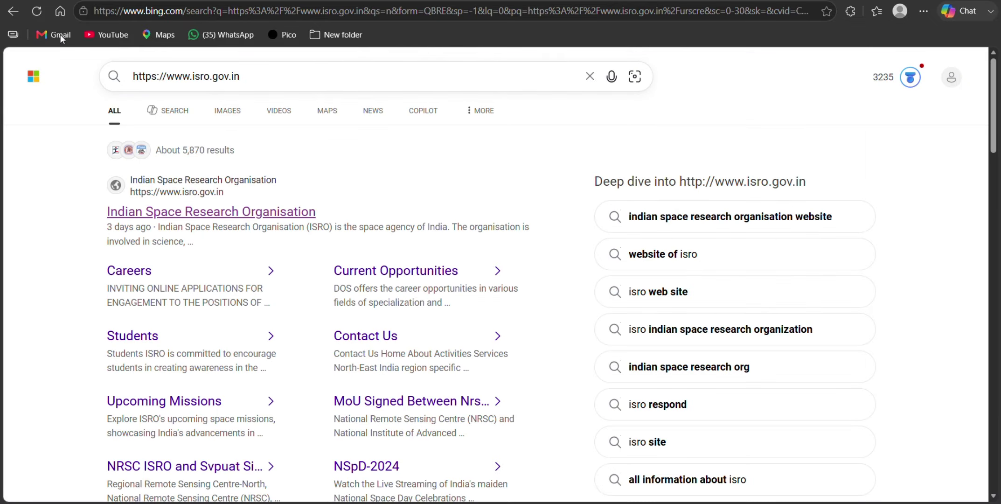
pyautogui.click(59, 34)
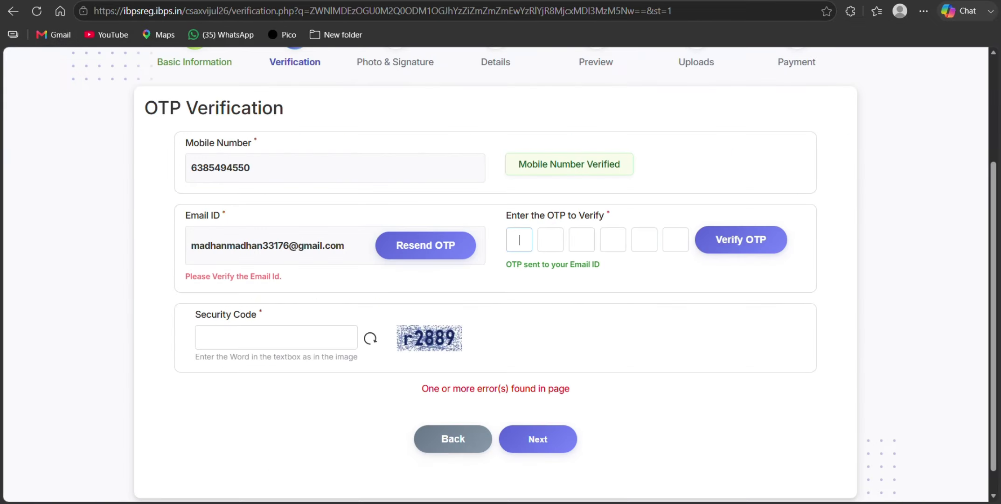
# Enter the e-mailed code, verify the e-mail address and continue to Photo & Signature.
pyautogui.hotkey('ctrl', 'Tab')
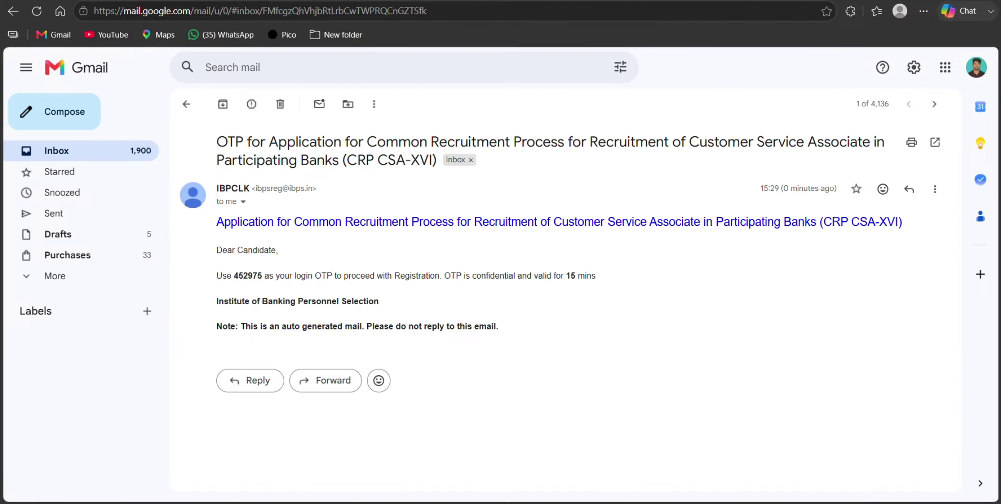
pyautogui.hotkey('ctrl', 'shift', 'Tab')
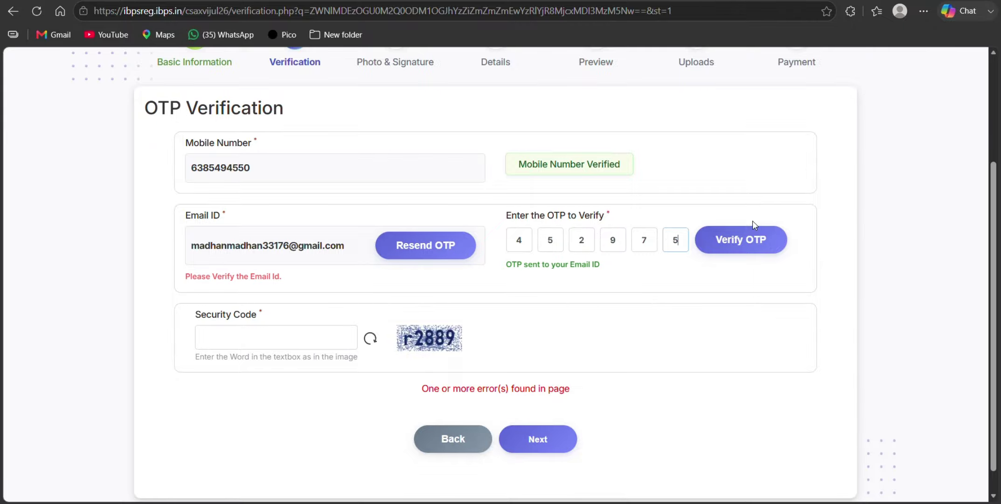
pyautogui.click(746, 239)
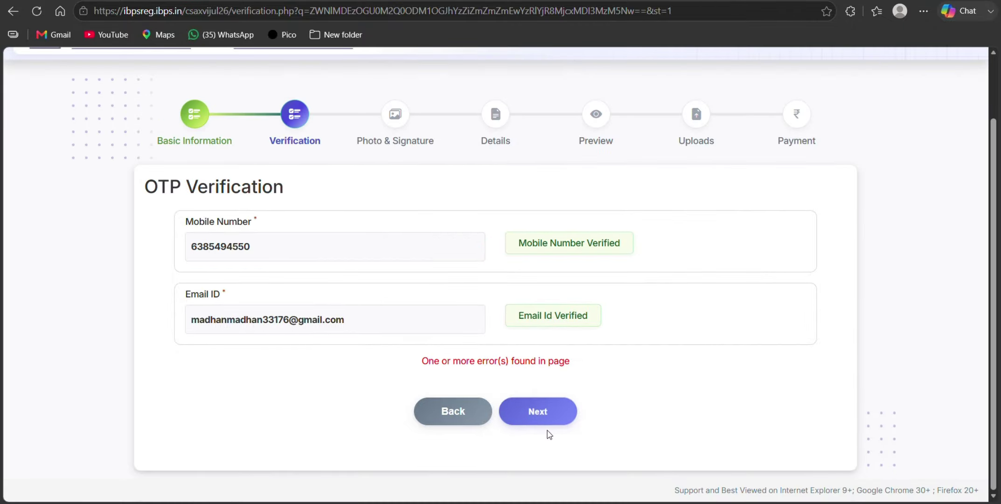
pyautogui.click(550, 414)
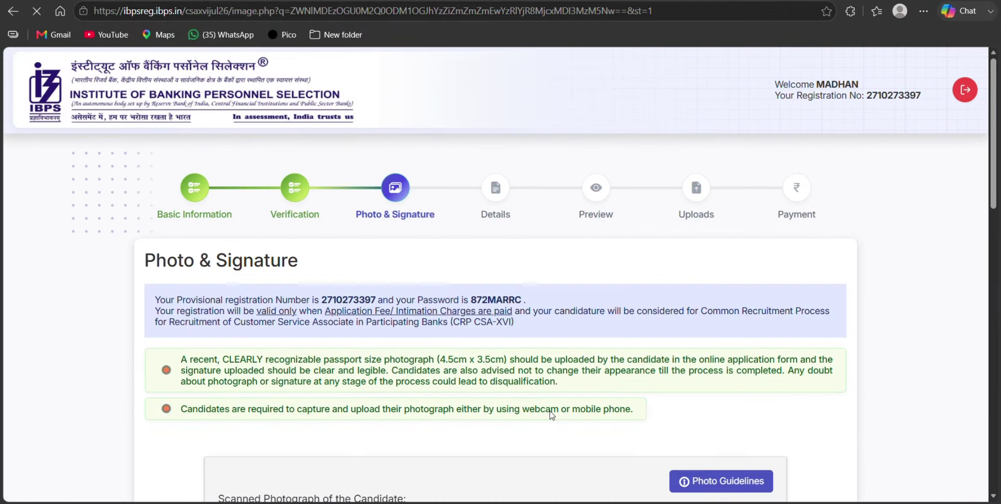
# Upload the 25km file as the applicant photo.
pyautogui.scroll(-5, 553, 387)
pyautogui.scroll(-4, 556, 280)
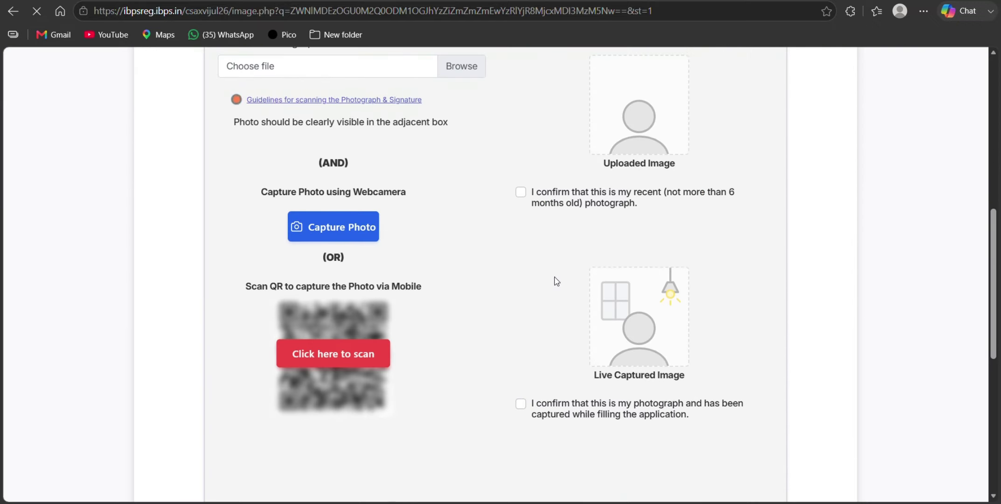
pyautogui.scroll(4, 510, 266)
pyautogui.scroll(-5, 444, 321)
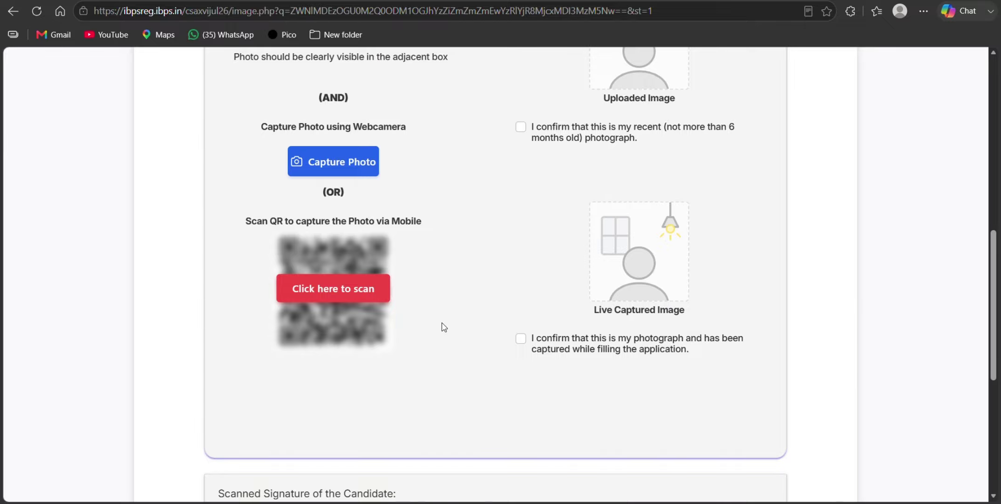
pyautogui.scroll(4, 444, 326)
pyautogui.click(447, 198)
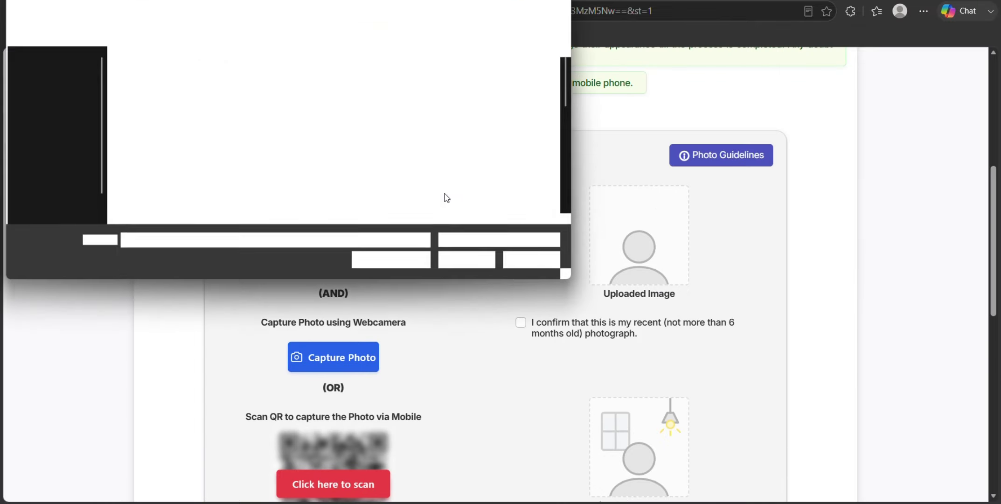
pyautogui.click(373, 170)
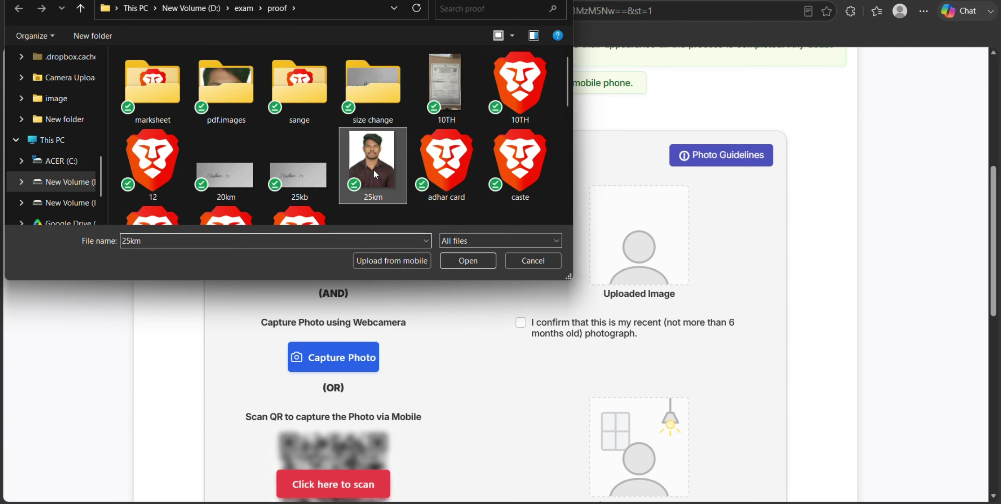
pyautogui.click(448, 261)
# Confirm the uploaded signature is valid and proceed to the Details step.
pyautogui.scroll(-8, 655, 275)
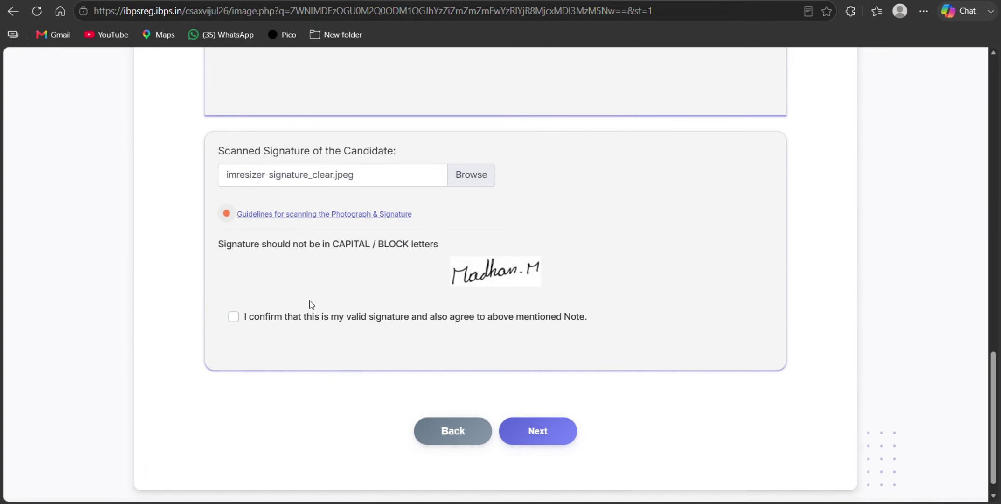
pyautogui.click(233, 317)
pyautogui.click(528, 429)
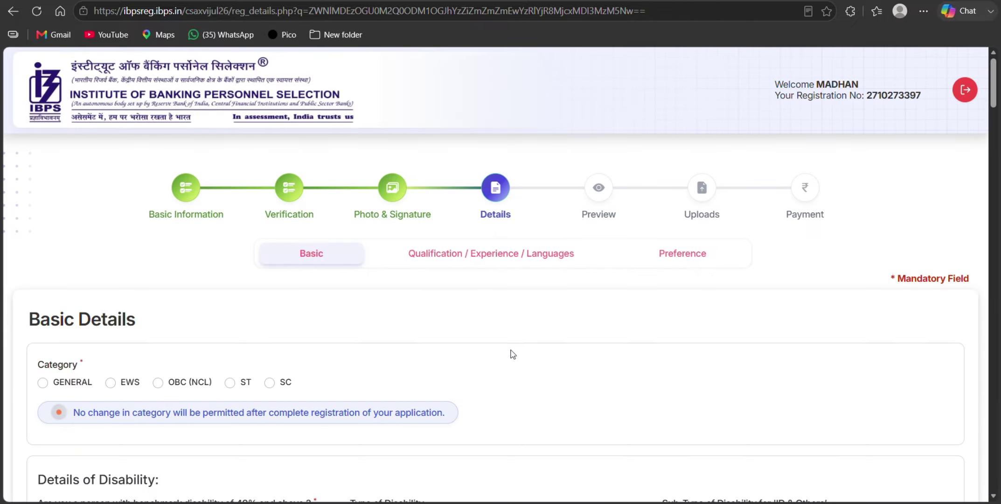
# Set the category to SC and answer No to both disability questions.
pyautogui.scroll(-5, 513, 354)
pyautogui.click(273, 123)
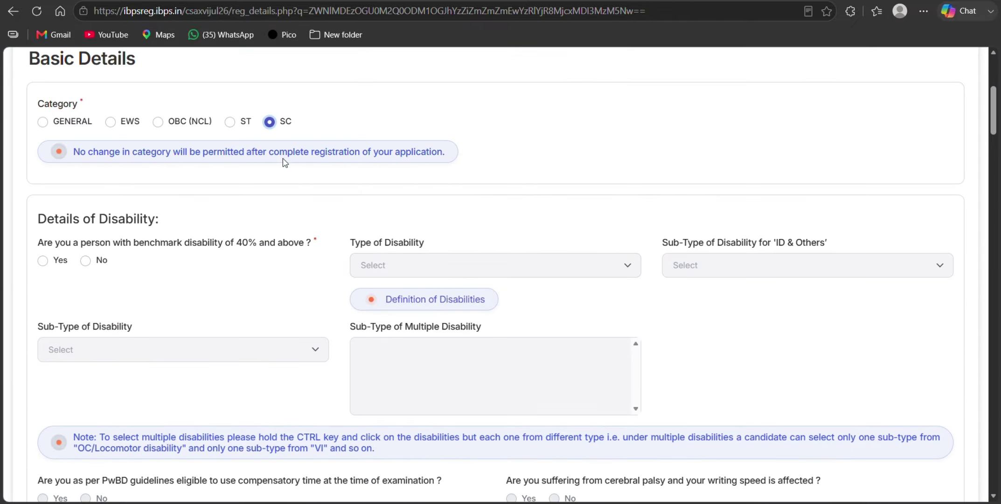
pyautogui.click(493, 408)
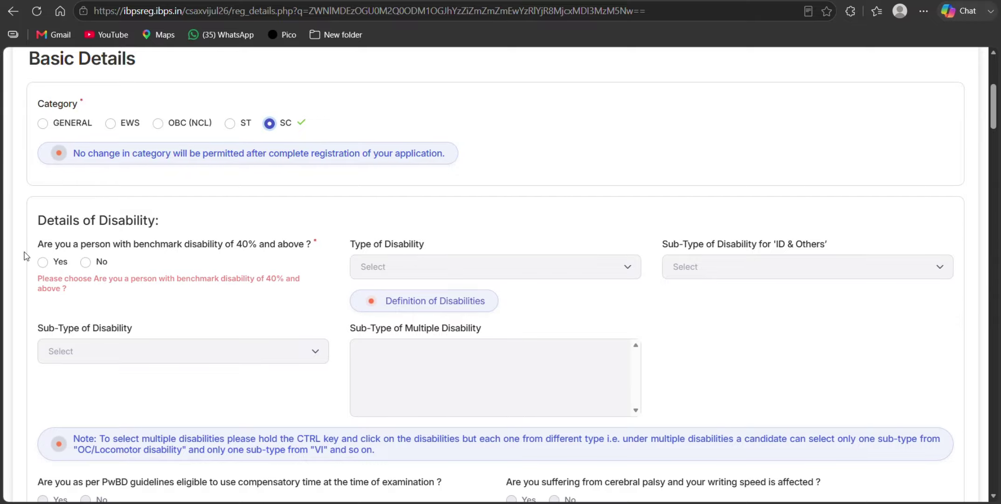
pyautogui.click(85, 262)
pyautogui.scroll(-5, 306, 241)
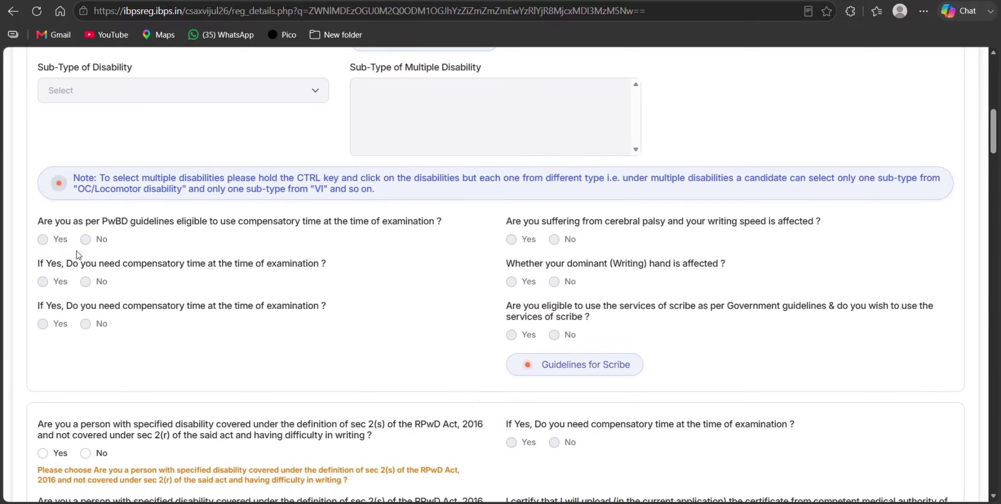
pyautogui.scroll(-5, 319, 292)
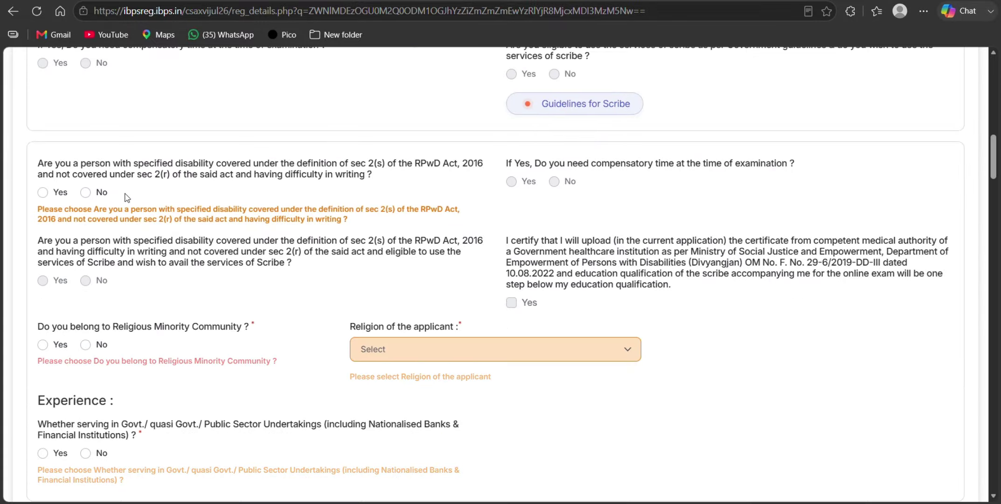
pyautogui.click(85, 192)
# Answer No to ex-serviceman, disabled ex-serviceman and widow/divorced relaxation questions.
pyautogui.scroll(-5, 309, 215)
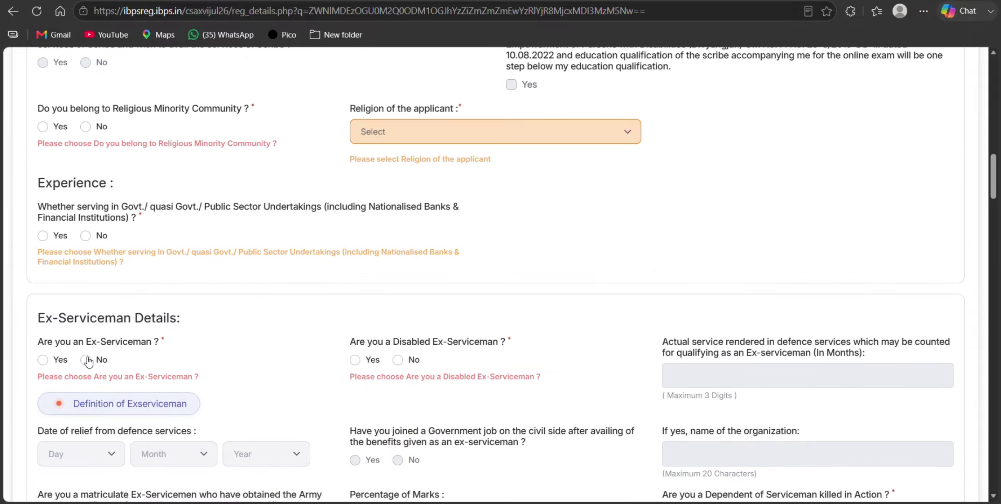
pyautogui.click(85, 359)
pyautogui.click(399, 359)
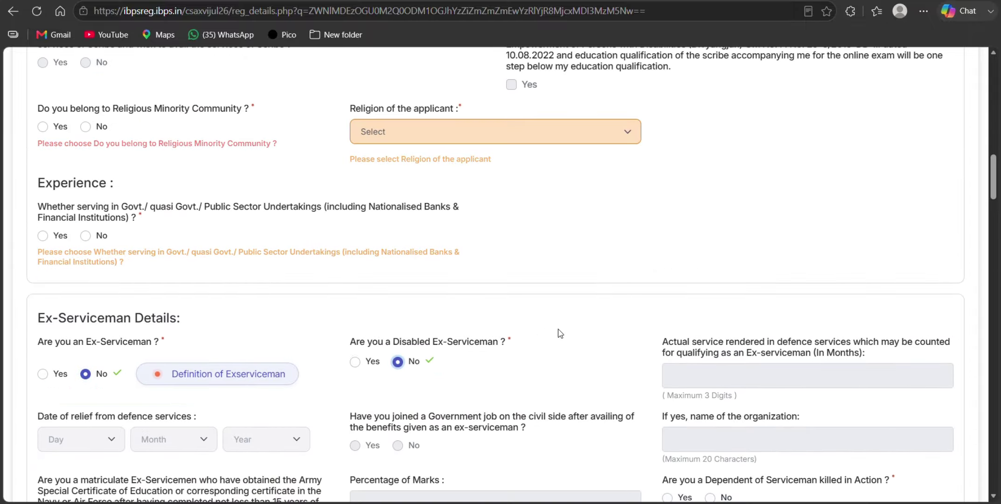
pyautogui.scroll(-5, 555, 326)
pyautogui.scroll(-3, 553, 320)
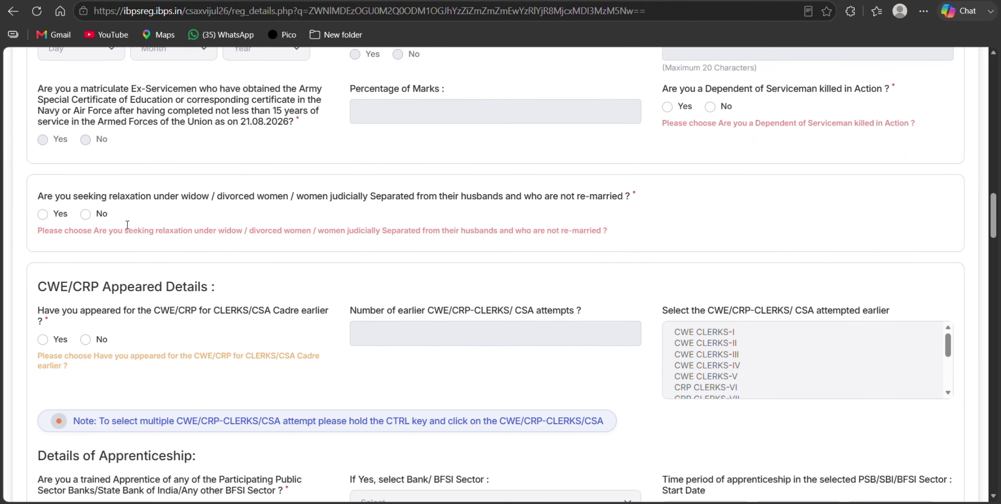
pyautogui.click(85, 214)
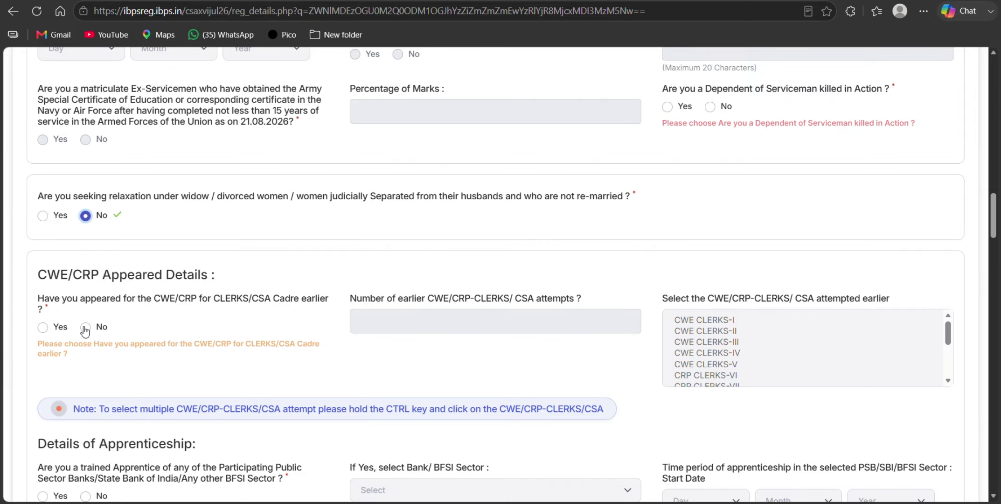
# Answer No to earlier CWE/CRP clerk attempts and to being a trained apprentice.
pyautogui.click(85, 327)
pyautogui.scroll(-3, 287, 290)
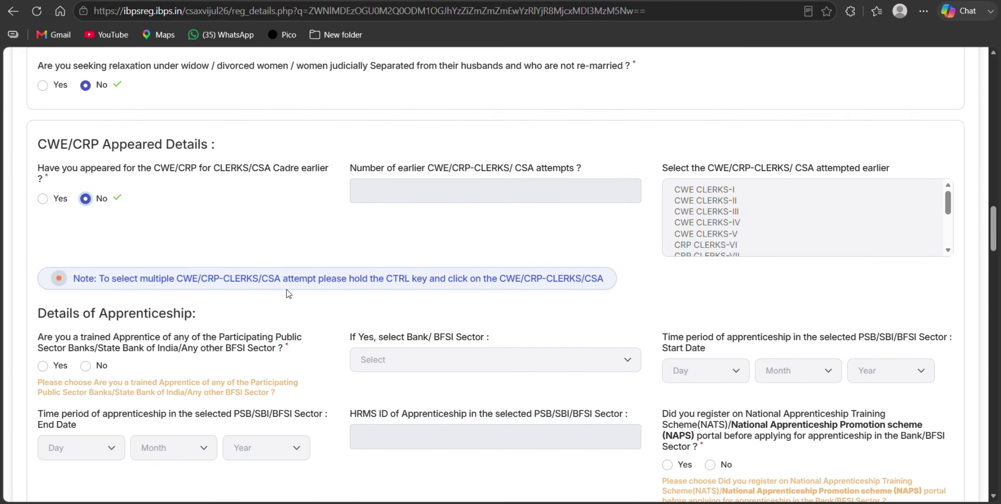
pyautogui.scroll(-3, 287, 290)
pyautogui.click(86, 237)
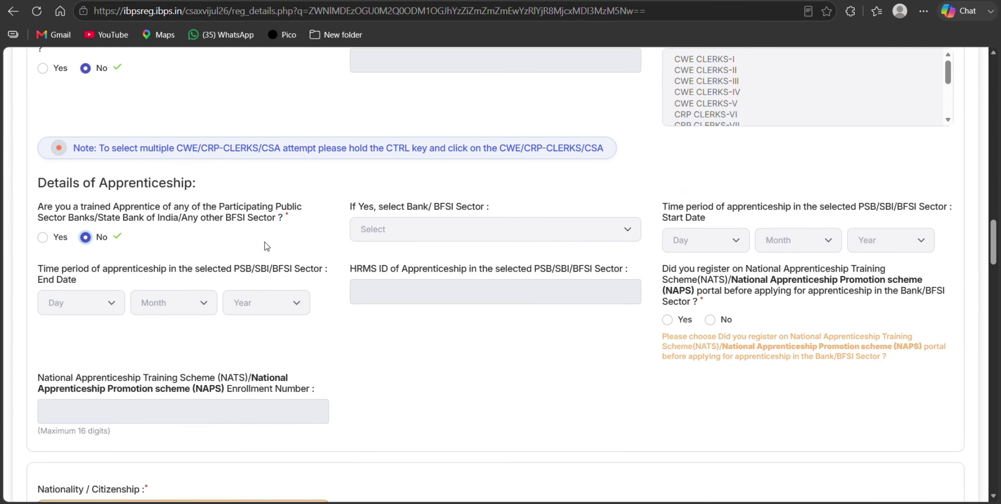
pyautogui.scroll(-5, 276, 243)
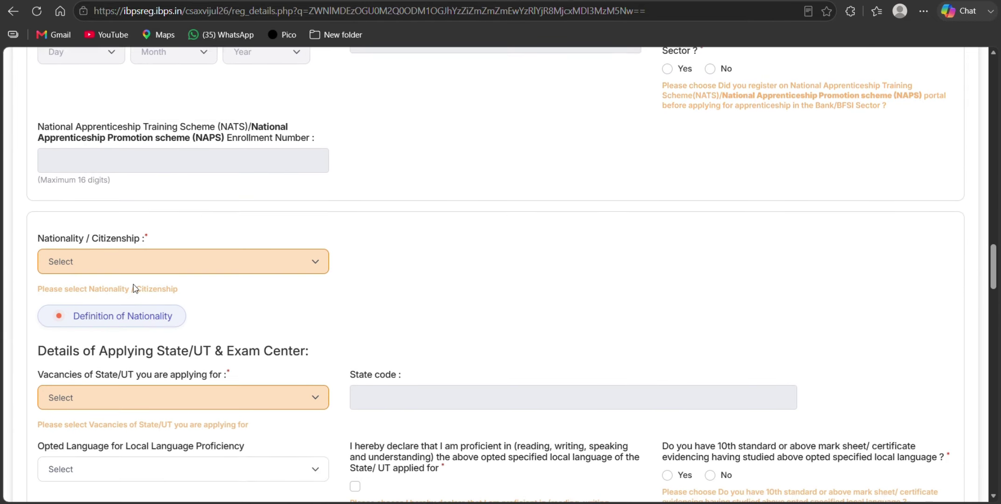
pyautogui.scroll(-2, 140, 280)
# Set nationality to Indian and choose Puducherry as the State/UT applied for.
pyautogui.click(181, 194)
pyautogui.click(156, 224)
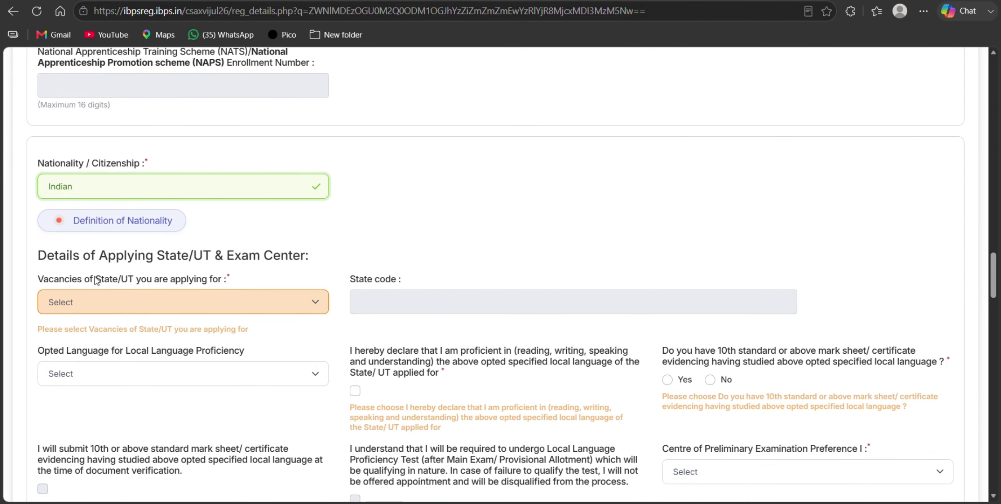
pyautogui.click(108, 303)
pyautogui.scroll(-1, 120, 251)
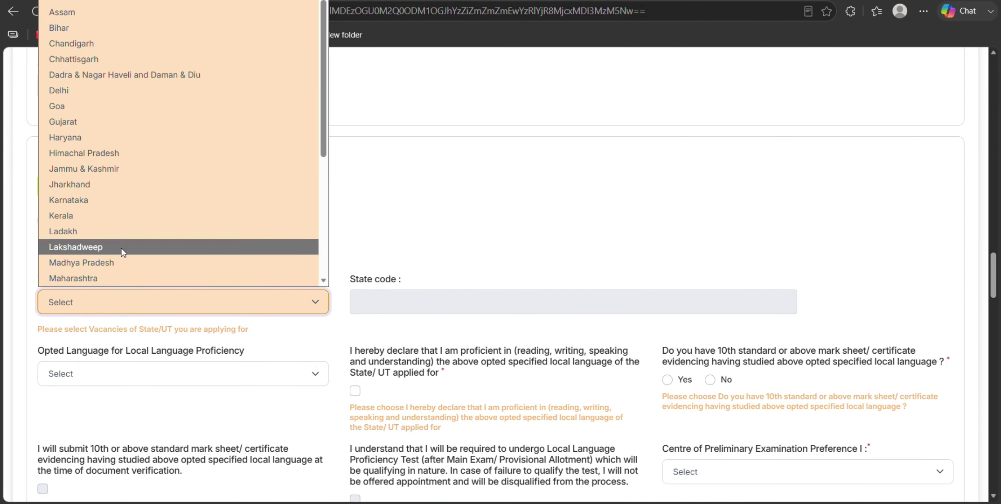
pyautogui.scroll(-5, 123, 252)
pyautogui.press('Escape')
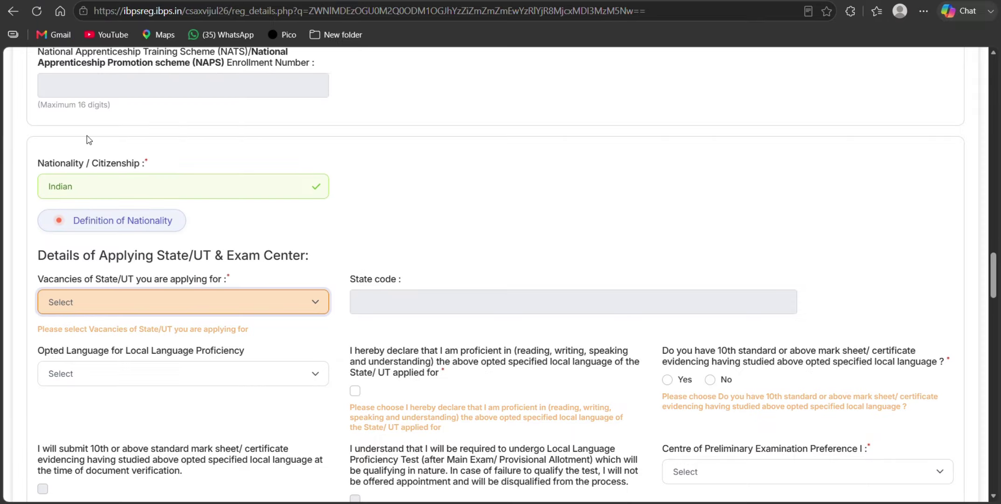
pyautogui.press('p')
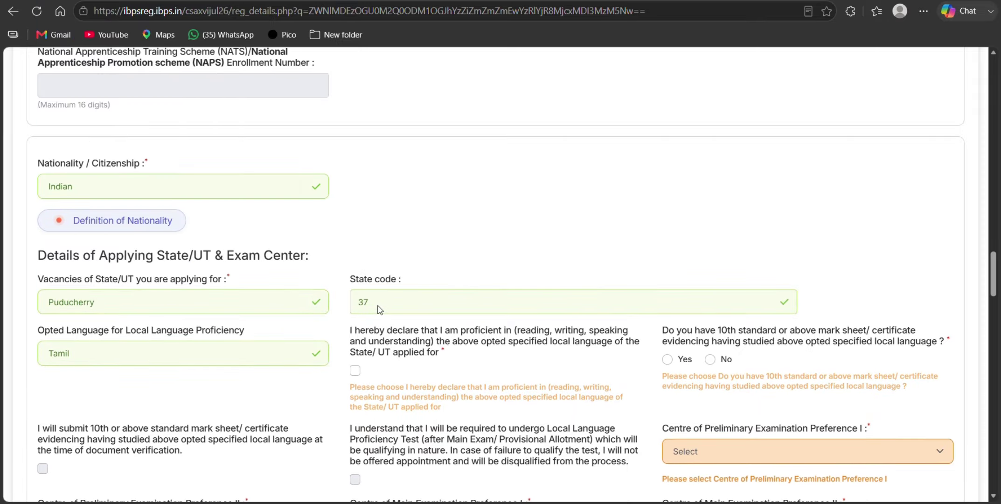
pyautogui.scroll(-3, 235, 326)
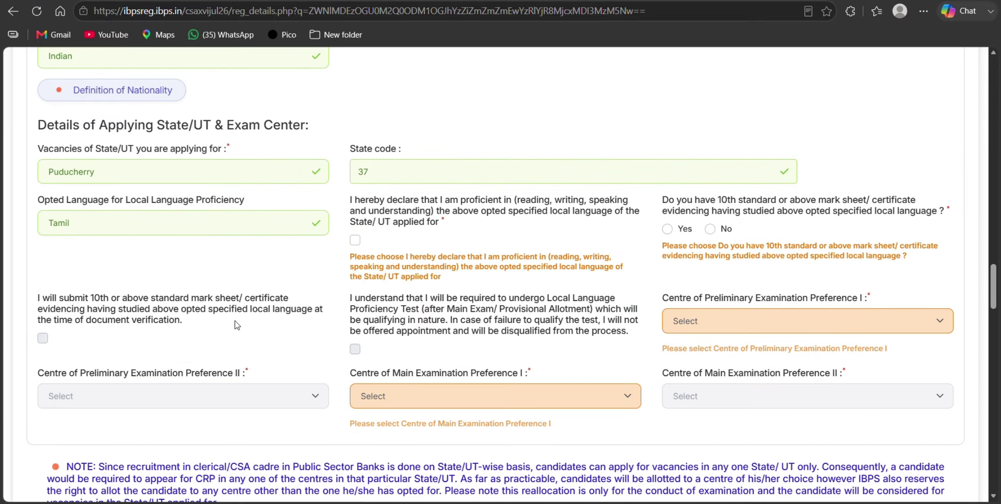
# Declare Tamil proficiency with 10th certificate and pick Puducherry as preliminary and main centre.
pyautogui.click(355, 240)
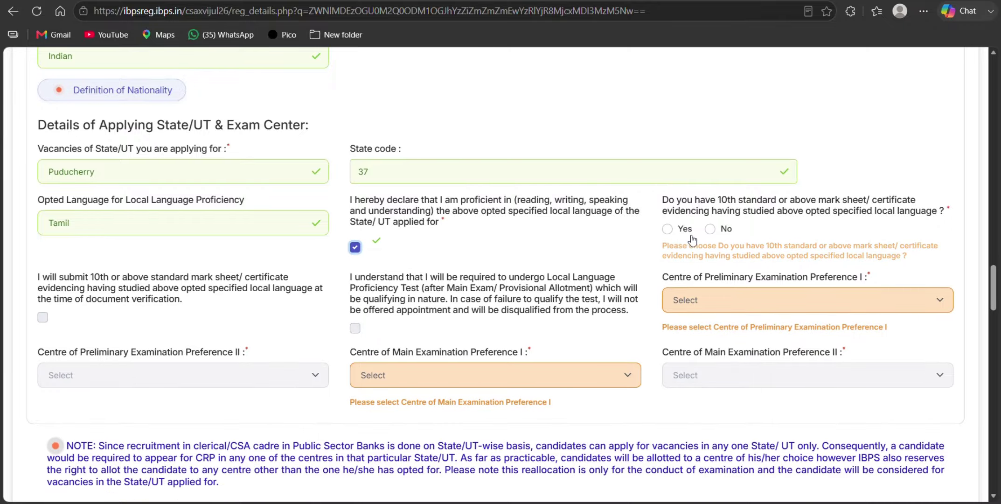
pyautogui.click(667, 230)
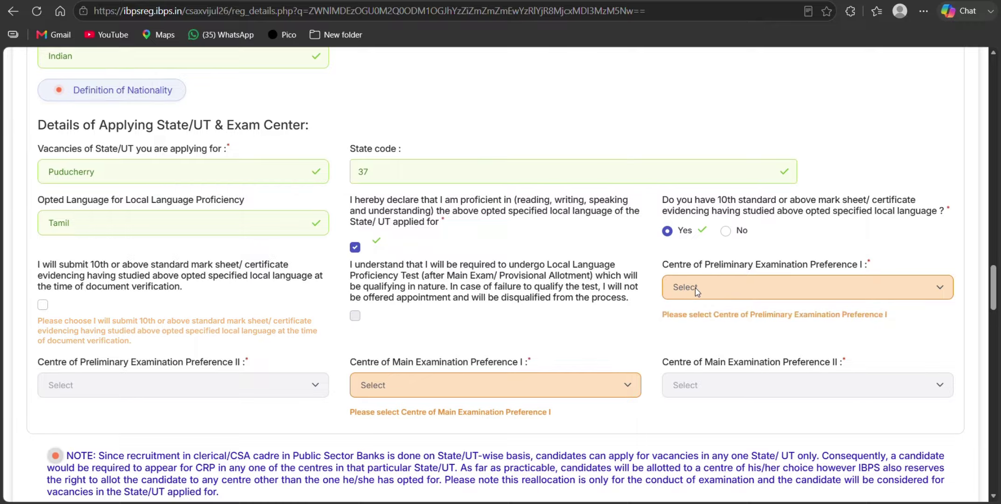
pyautogui.click(694, 288)
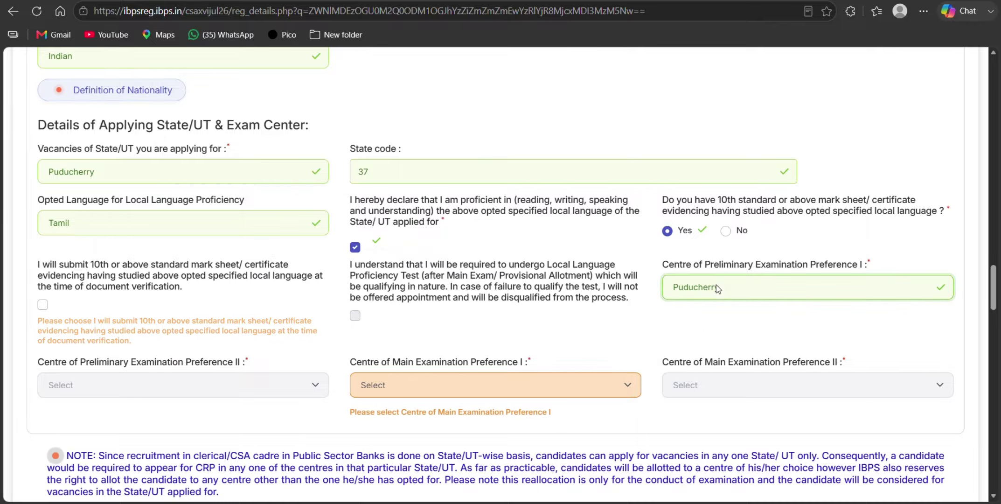
pyautogui.click(41, 307)
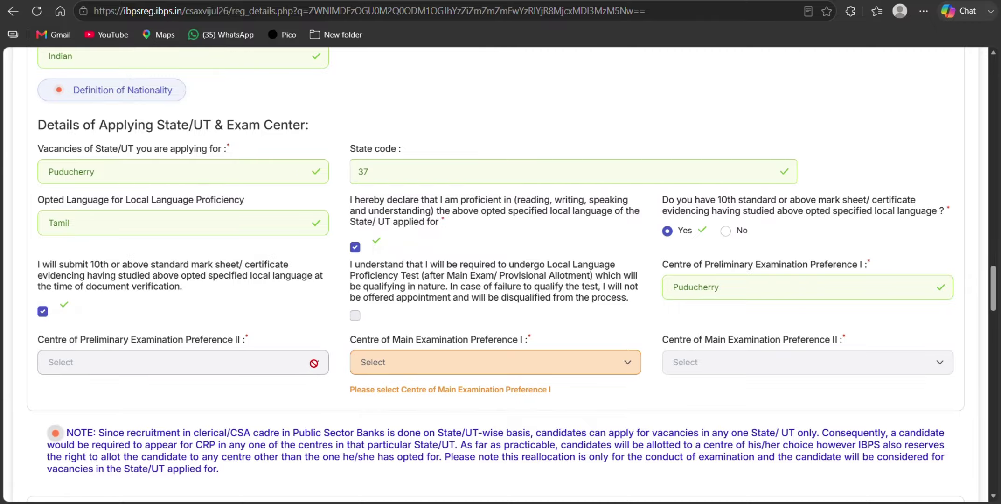
pyautogui.click(413, 360)
pyautogui.click(389, 401)
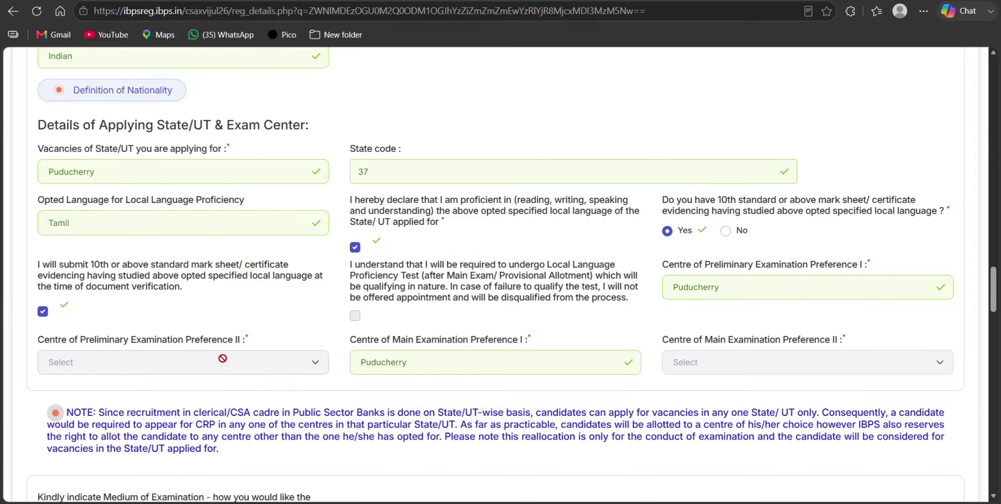
pyautogui.scroll(-1, 223, 358)
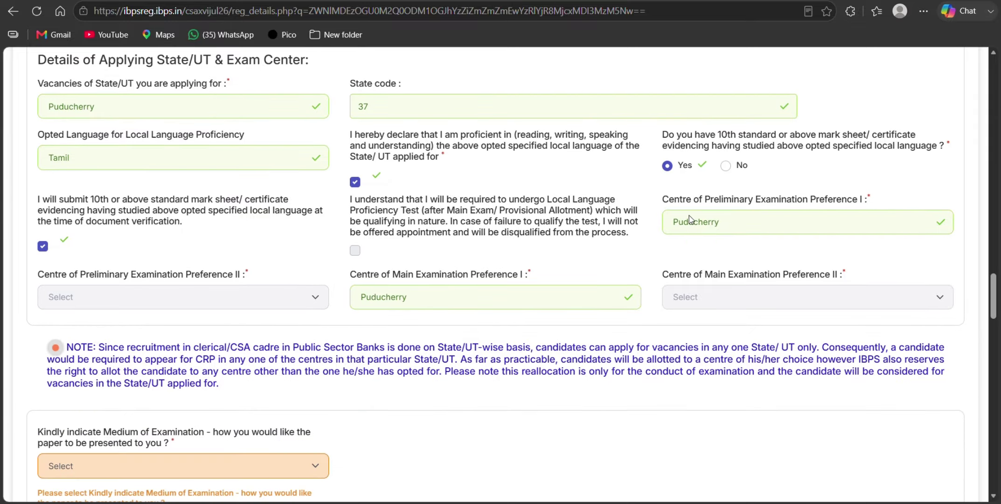
# Set the medium of examination to English and Tamil.
pyautogui.scroll(-2, 404, 294)
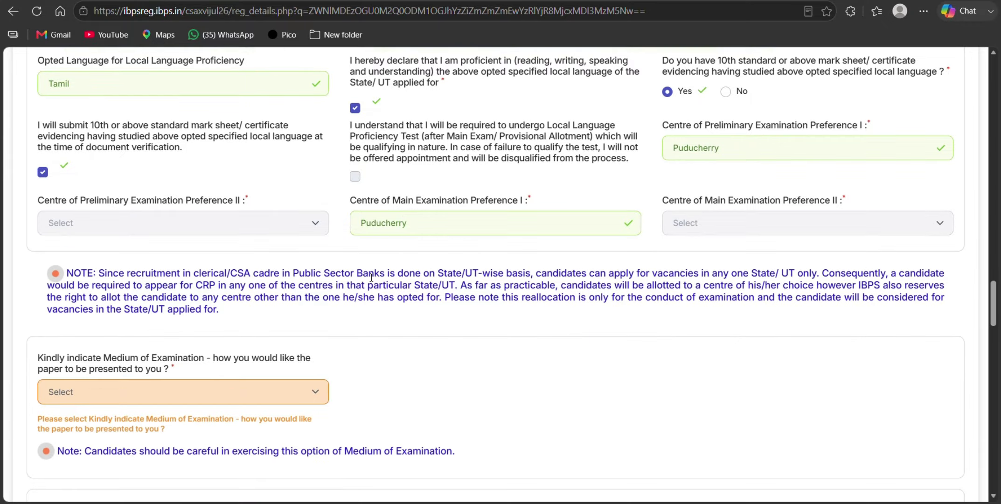
pyautogui.click(275, 345)
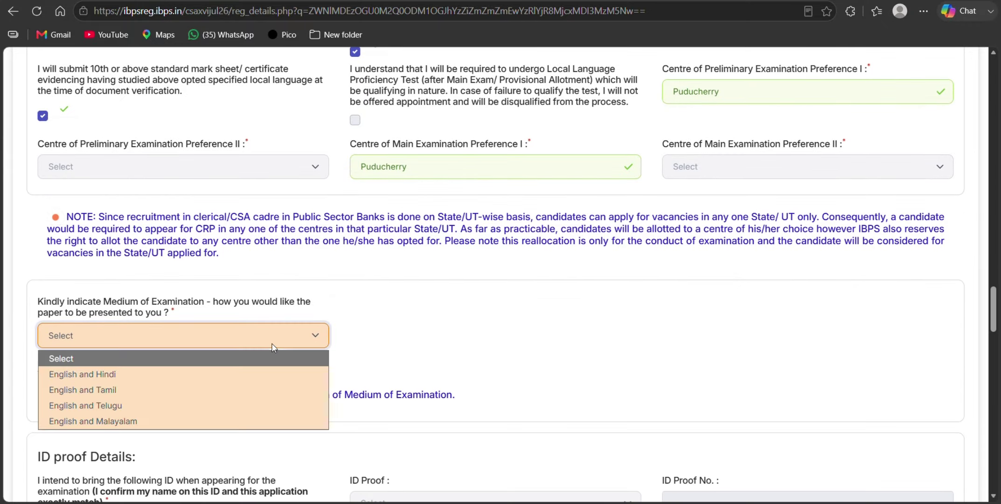
pyautogui.click(166, 389)
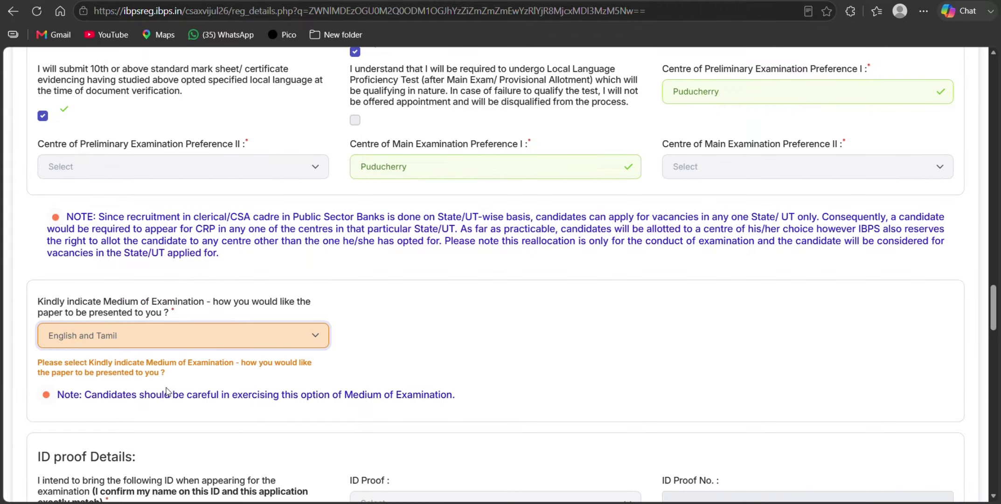
pyautogui.click(302, 167)
# Confirm bringing ID to the exam, select Aadhaar Card as ID proof, and enter its number.
pyautogui.scroll(4, 328, 168)
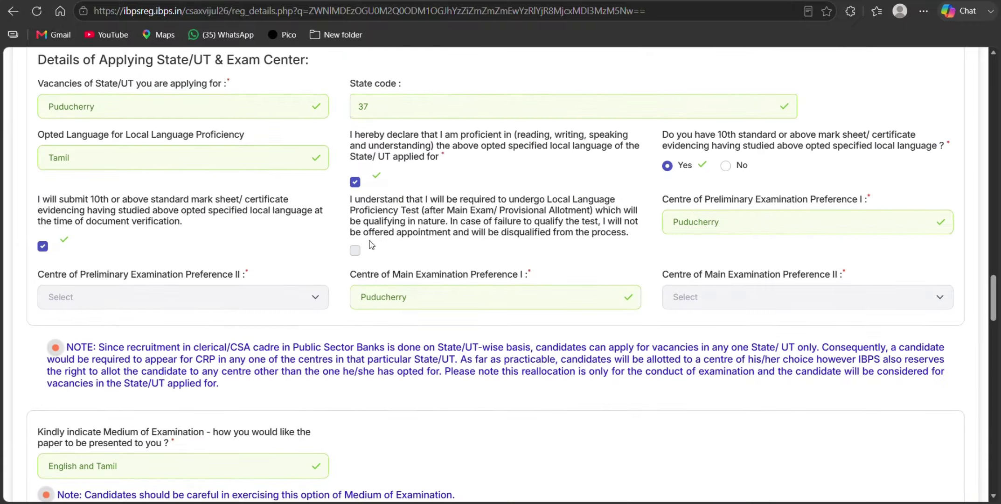
pyautogui.scroll(-7, 47, 301)
pyautogui.click(45, 297)
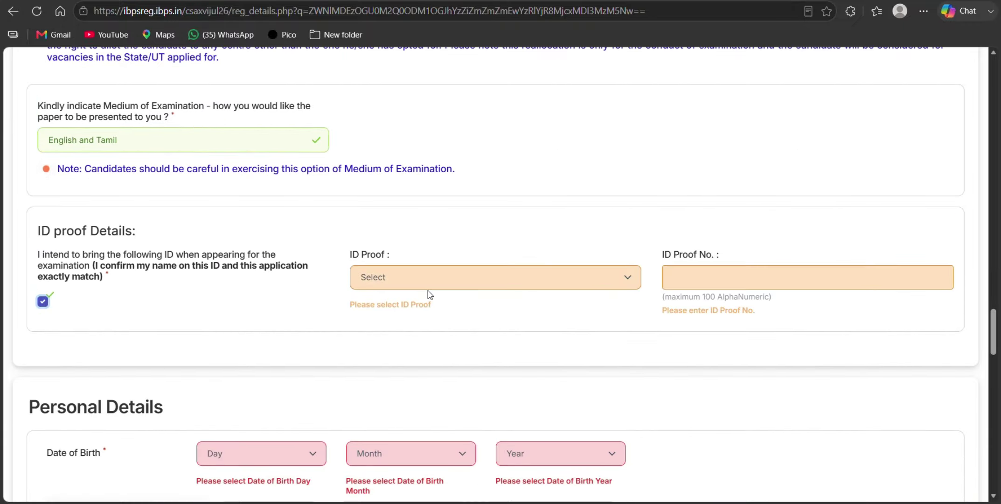
pyautogui.click(449, 283)
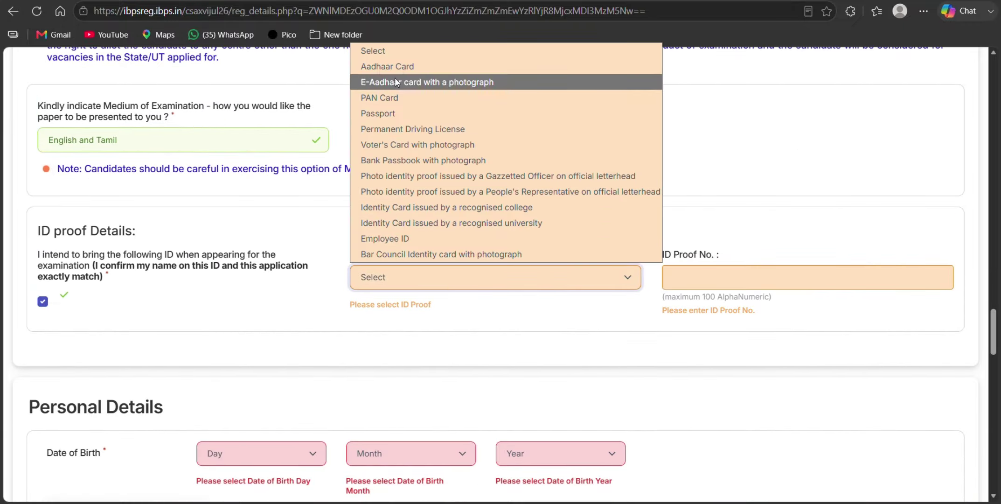
pyautogui.click(396, 70)
pyautogui.click(692, 275)
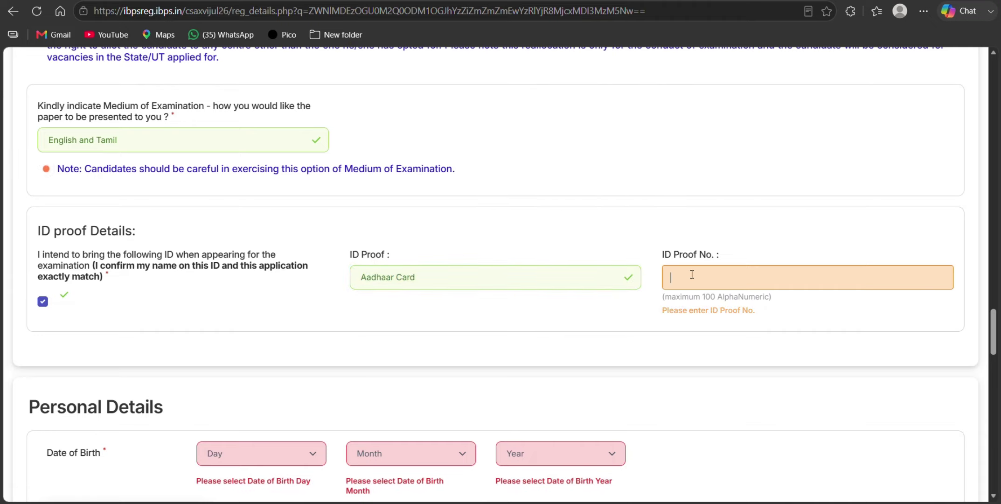
# Set the date of birth to 30 November 2004 and dismiss the instructions notice.
pyautogui.scroll(-3, 531, 391)
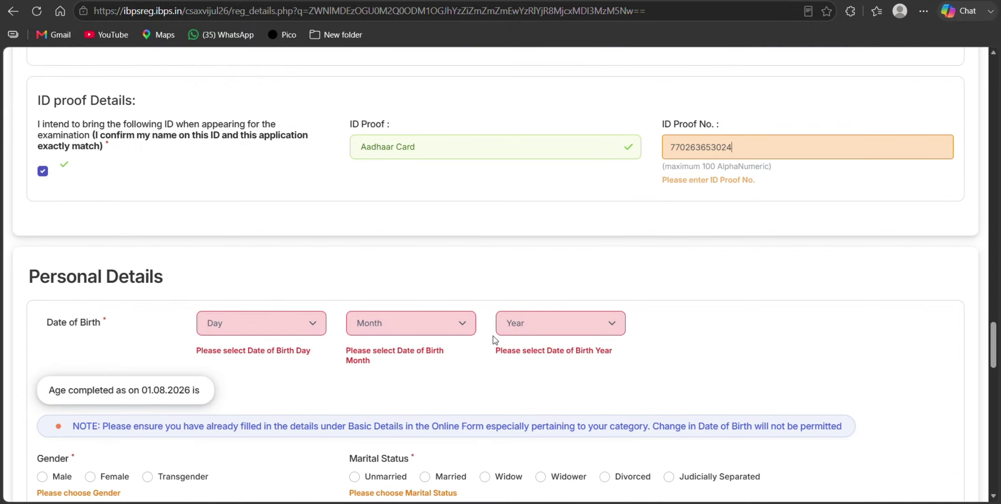
pyautogui.click(274, 325)
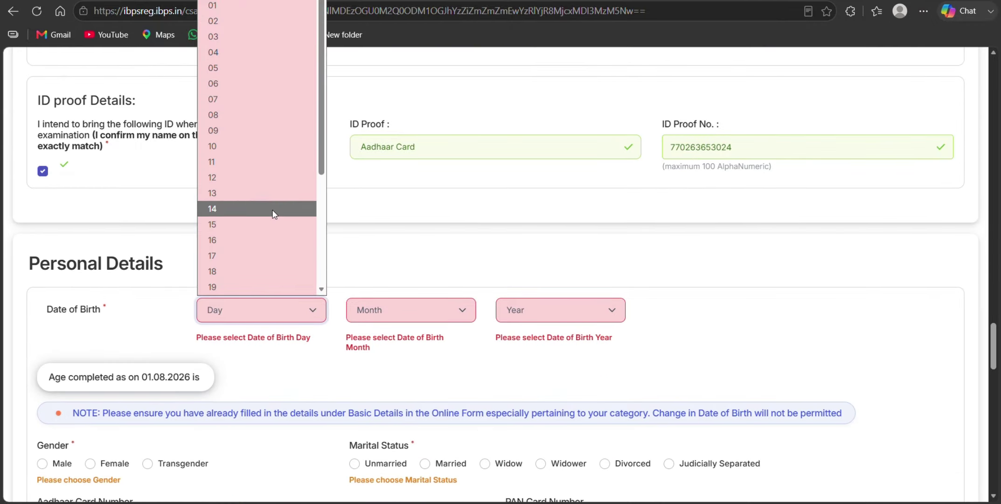
pyautogui.scroll(-3, 275, 216)
pyautogui.click(260, 266)
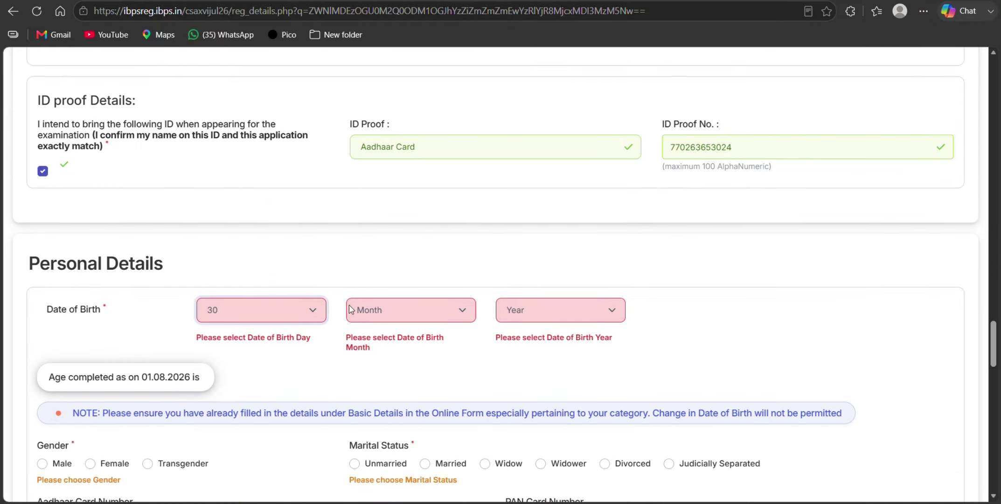
pyautogui.click(372, 313)
pyautogui.click(379, 271)
pyautogui.click(537, 309)
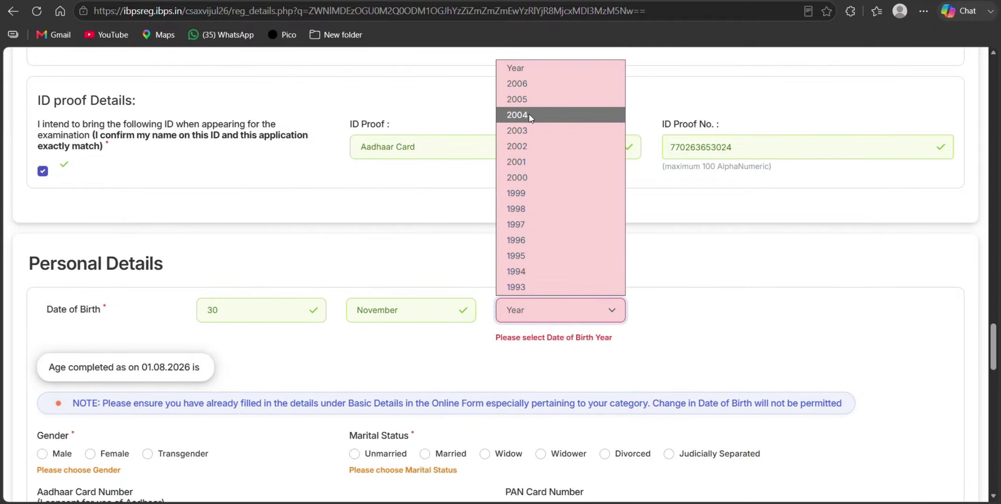
pyautogui.click(529, 115)
pyautogui.click(495, 353)
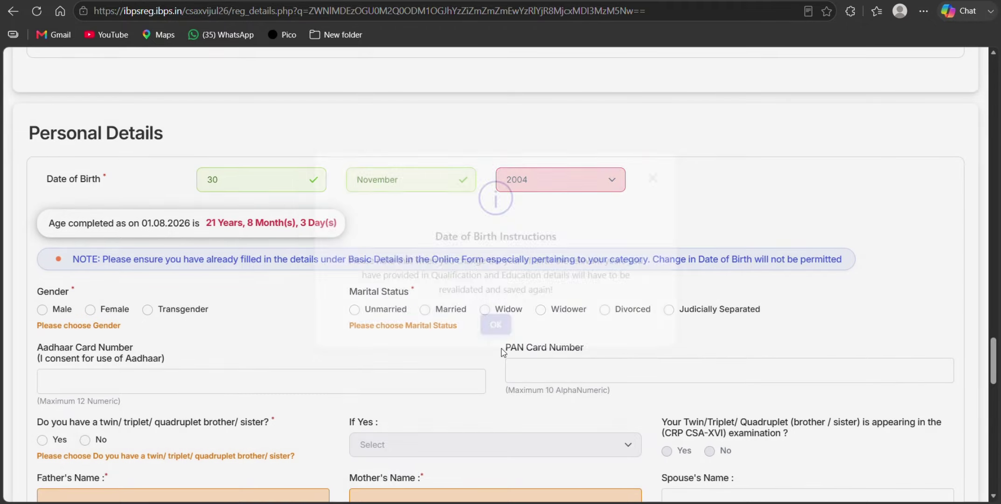
# Choose Male and Unmarried, enter the applicant's Aadhaar number, and answer No to having a twin.
pyautogui.click(55, 309)
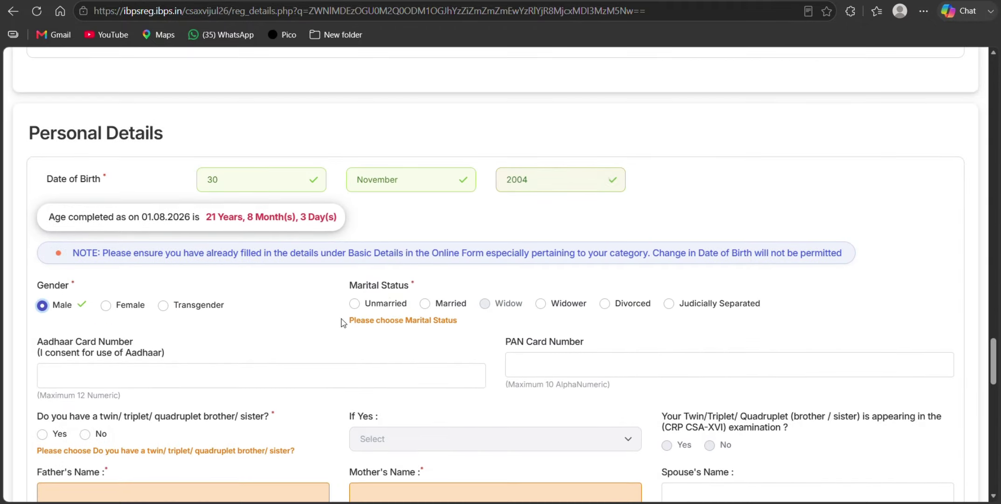
pyautogui.click(354, 304)
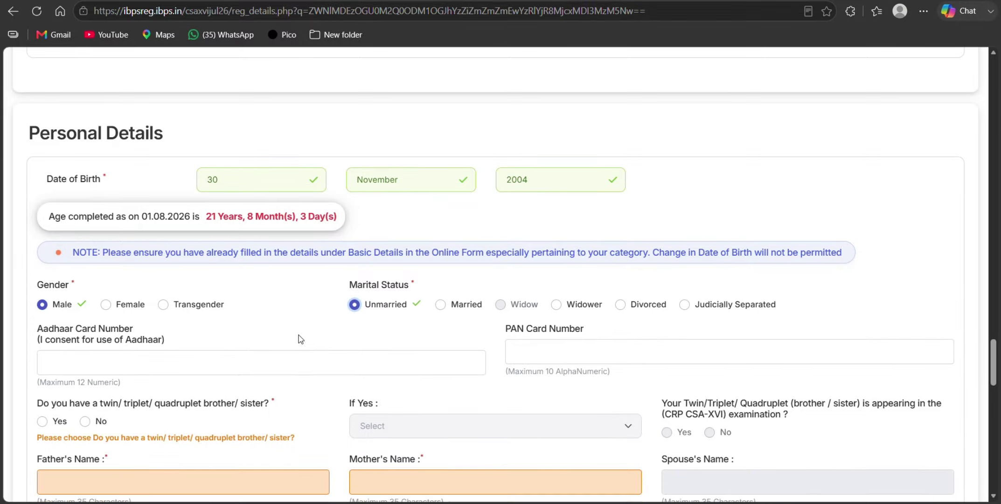
pyautogui.scroll(-2, 294, 333)
pyautogui.click(289, 298)
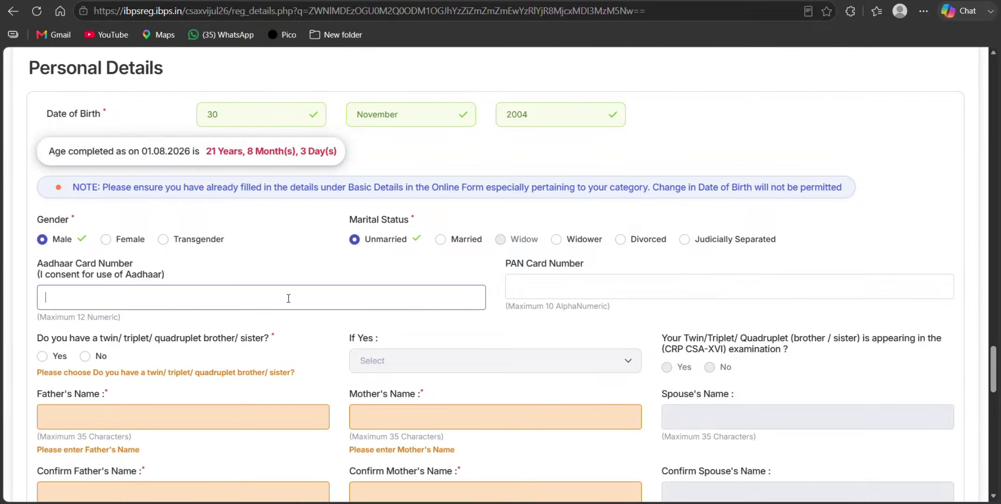
pyautogui.scroll(-1, 183, 354)
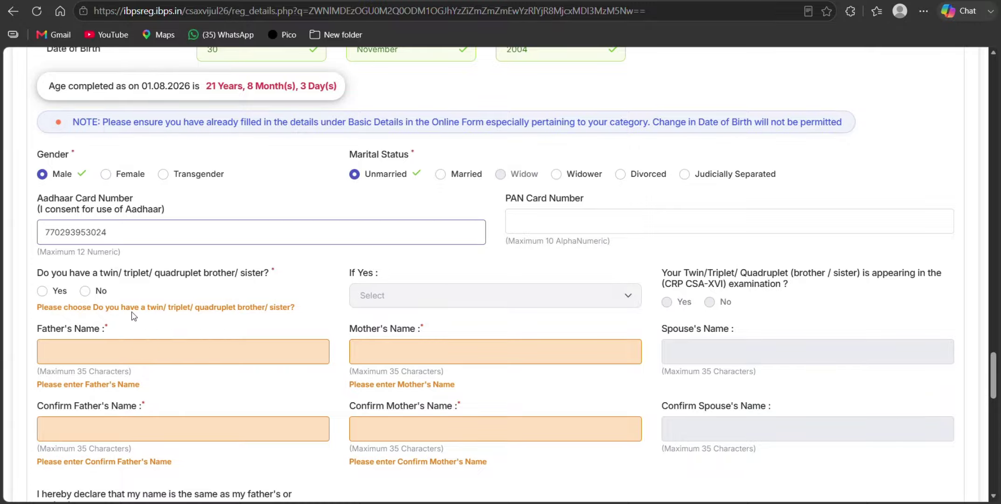
pyautogui.click(87, 290)
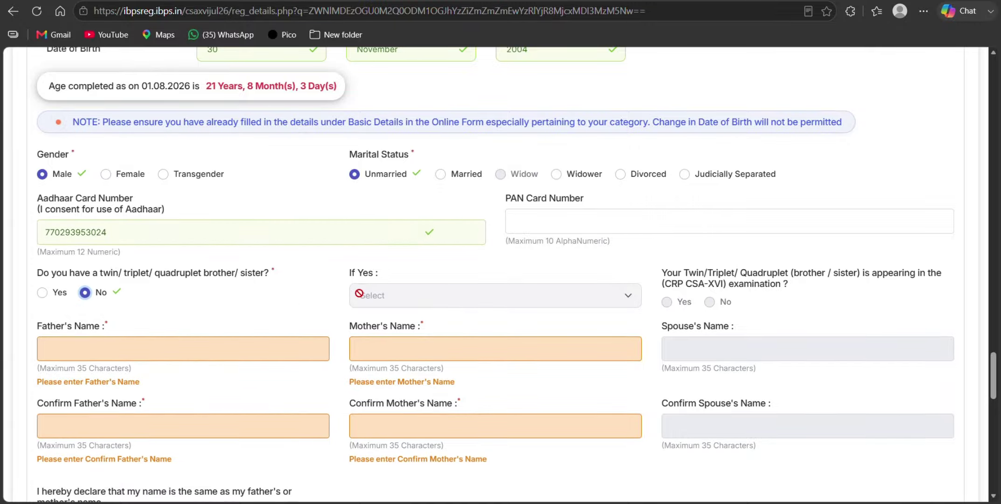
pyautogui.click(256, 345)
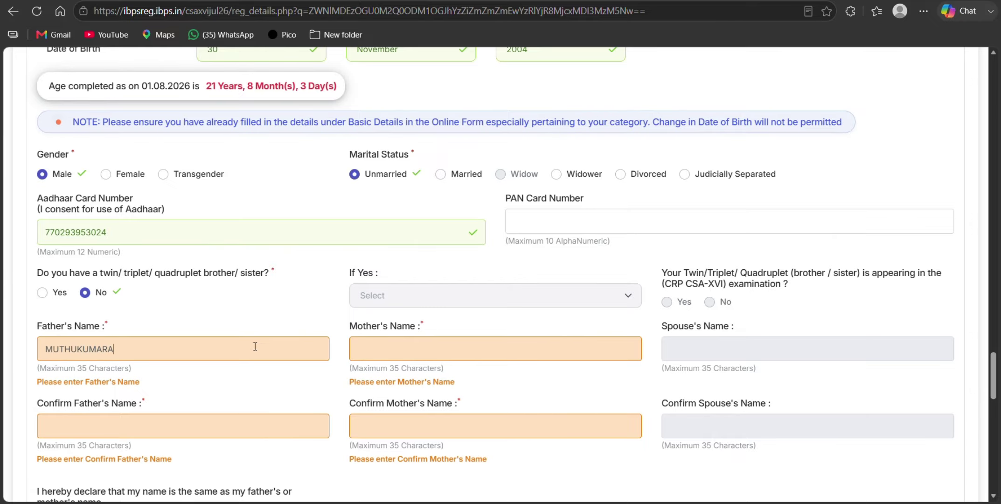
# Enter the father's name and the mother's name.
pyautogui.click(492, 347)
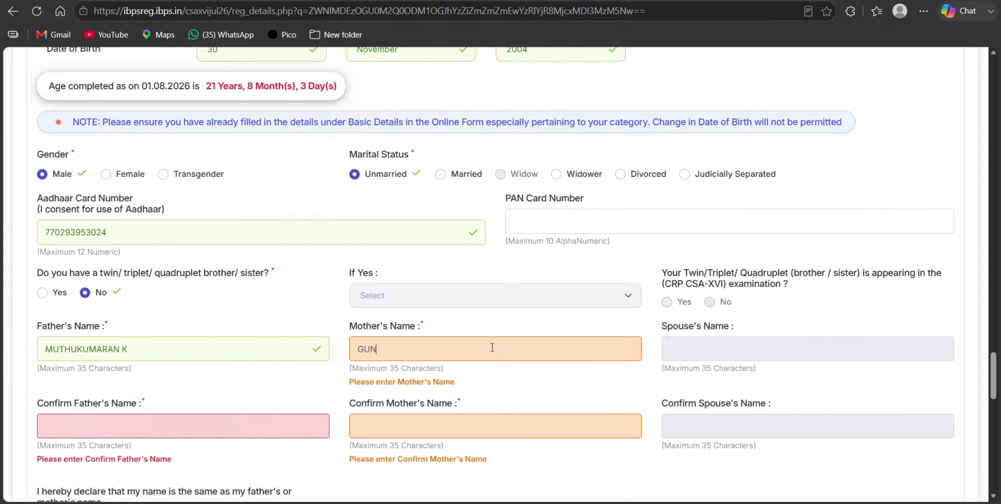
pyautogui.scroll(-2, 521, 346)
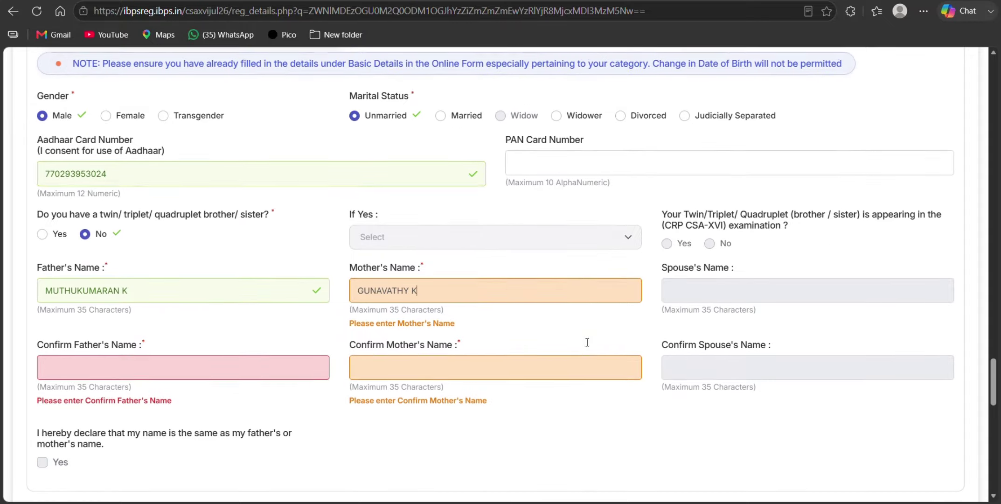
# Re-enter both parents' names to confirm, fixing the mother's initial so the pairs match.
pyautogui.click(249, 357)
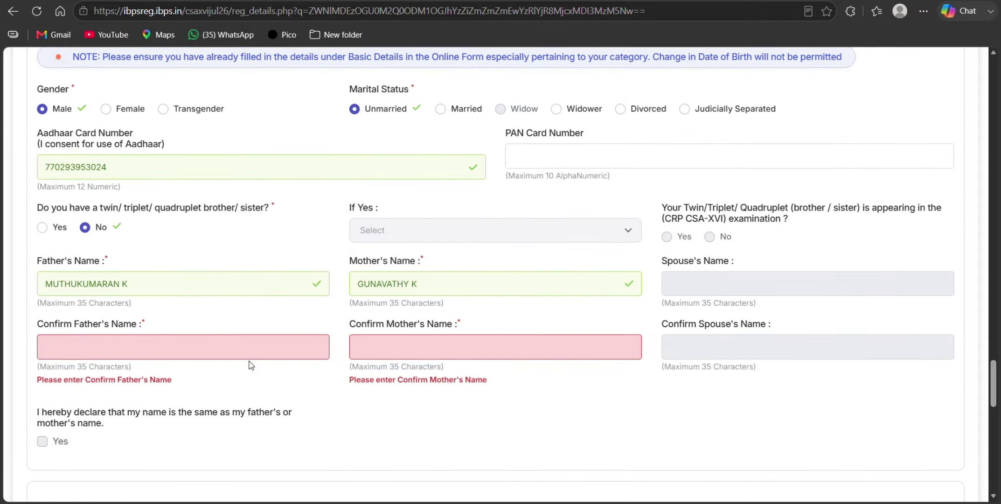
pyautogui.click(375, 346)
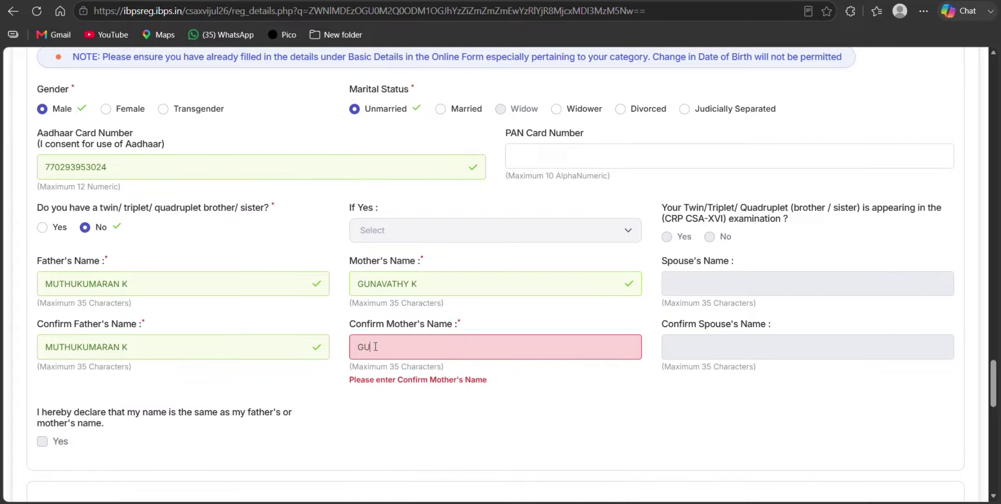
pyautogui.write('GUNAVATHY')
pyautogui.click(426, 288)
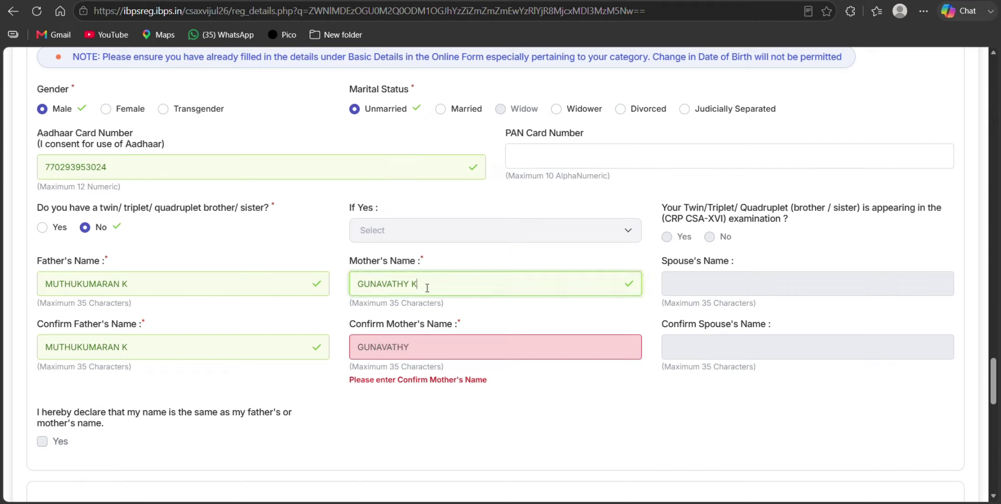
pyautogui.press('BackSpace')
pyautogui.press('BackSpace')
pyautogui.click(434, 354)
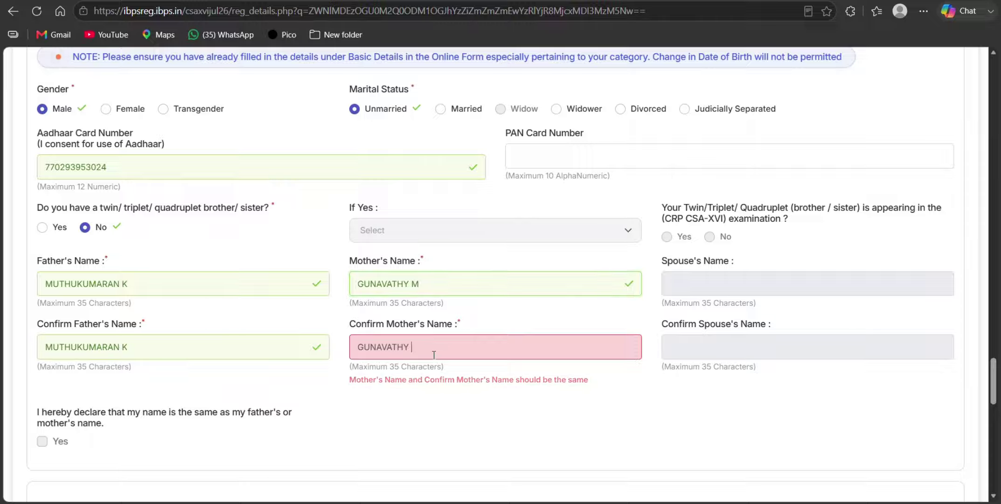
pyautogui.write('M')
pyautogui.scroll(-3, 453, 306)
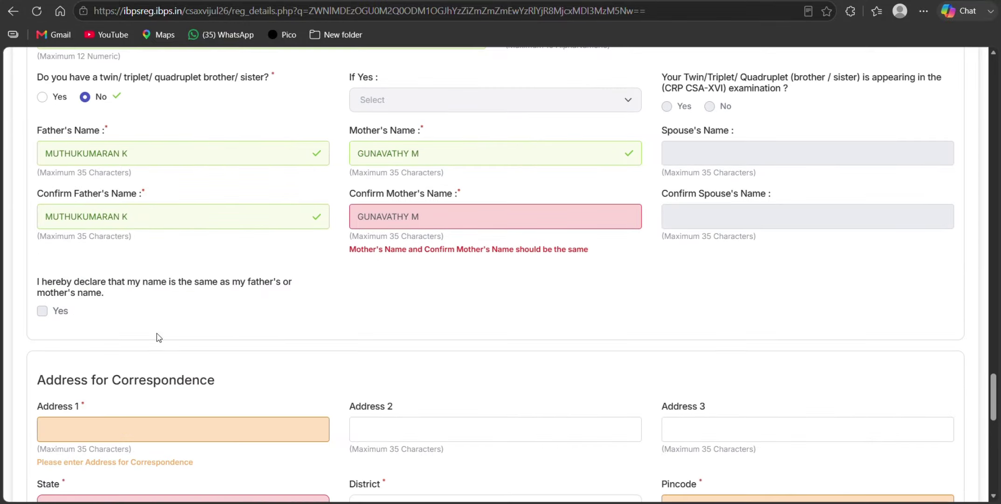
pyautogui.click(43, 318)
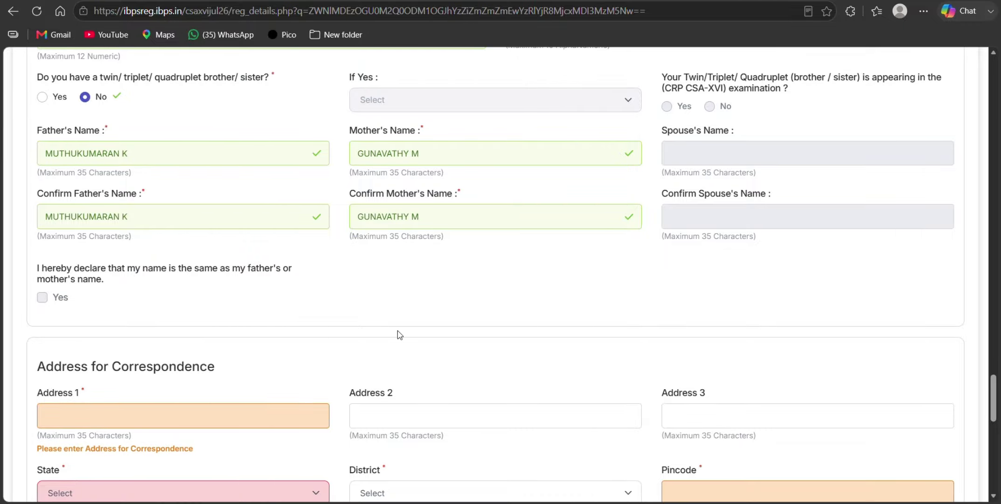
# Autofill the address fields from the saved browser entry and save the basic details.
pyautogui.scroll(4, 401, 335)
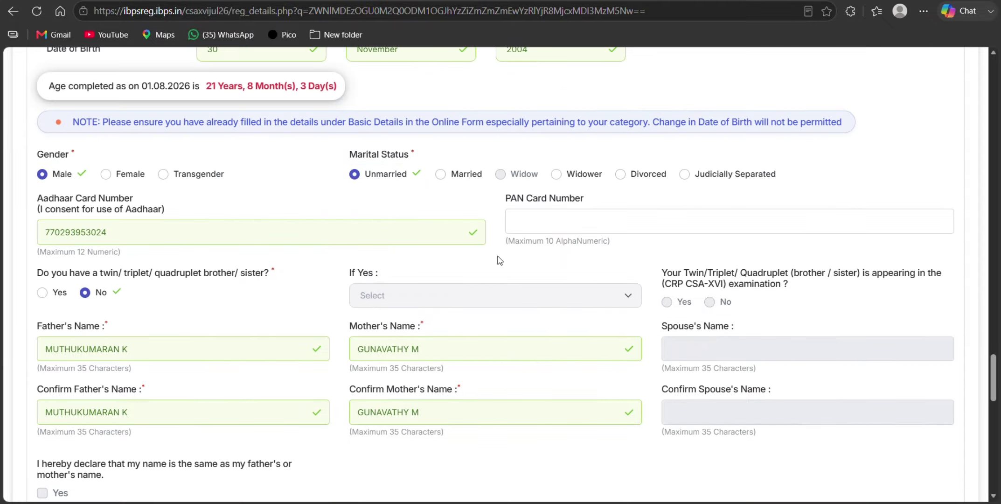
pyautogui.scroll(-8, 501, 260)
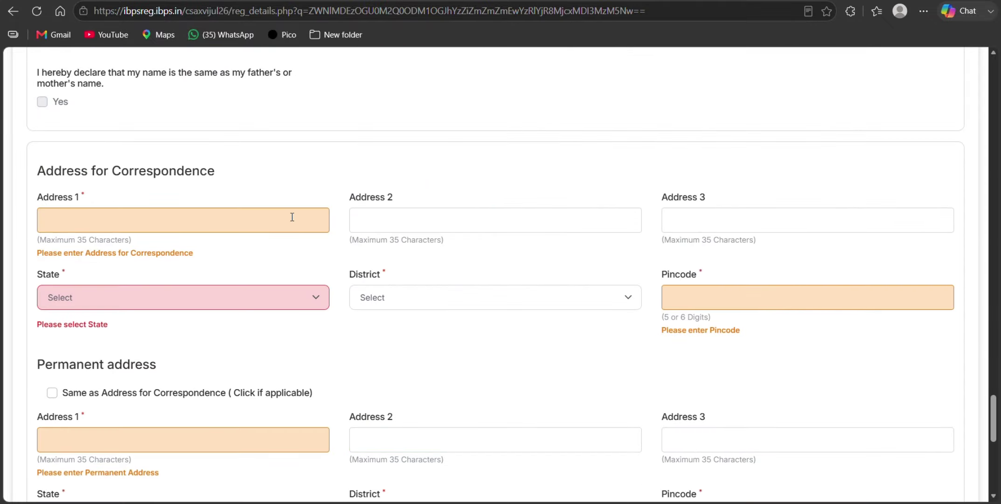
pyautogui.click(291, 218)
pyautogui.click(240, 271)
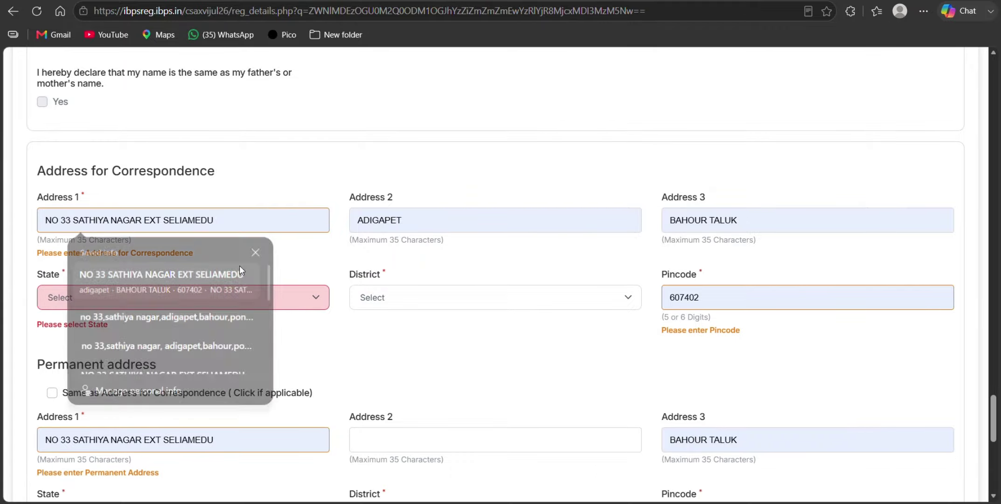
pyautogui.scroll(-9, 936, 411)
pyautogui.click(937, 411)
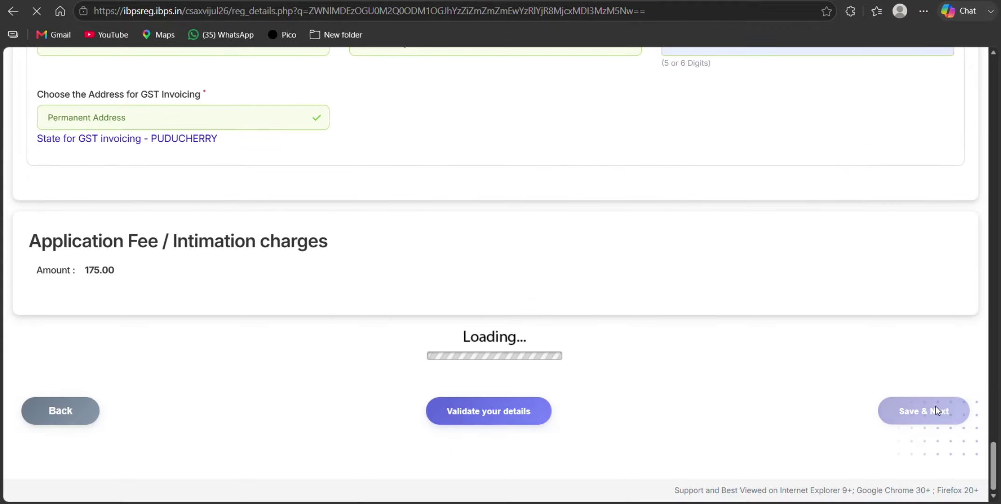
pyautogui.scroll(-7, 612, 305)
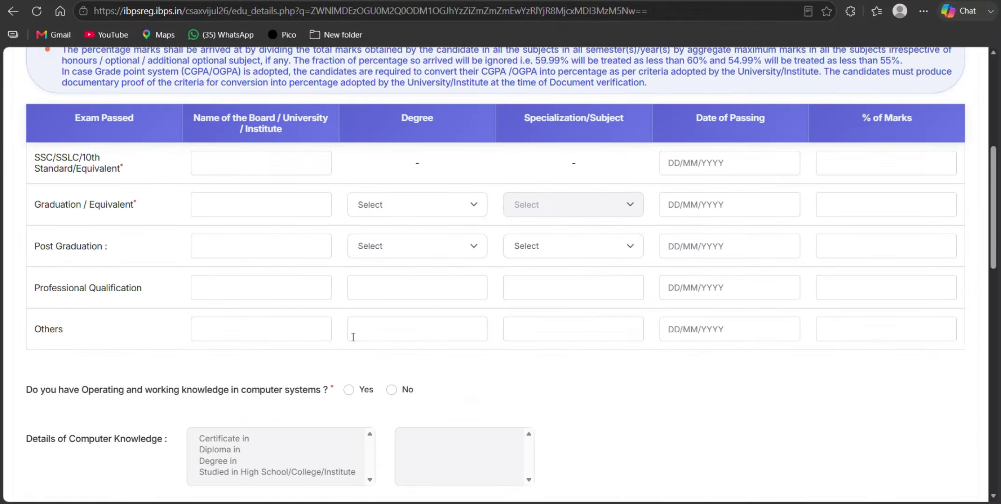
# Mark Tamil as read, written and spoken.
pyautogui.scroll(-18, 321, 298)
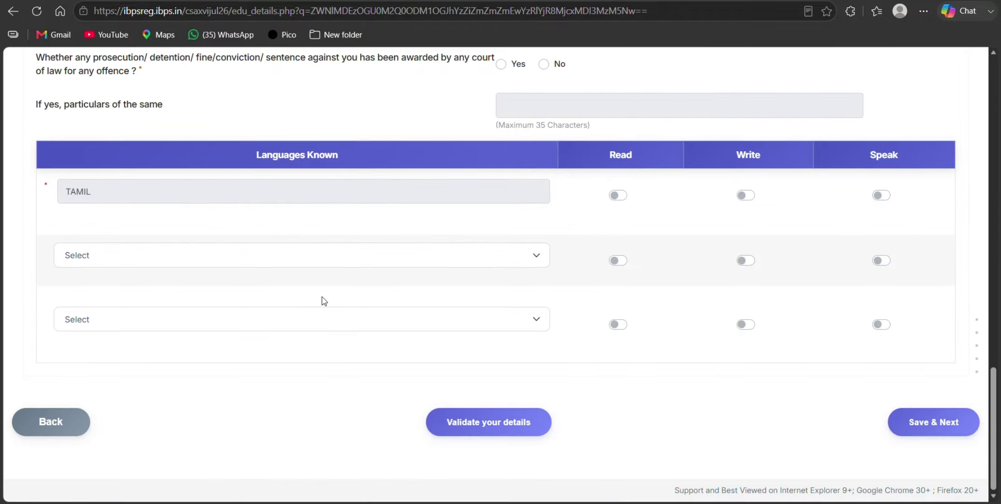
pyautogui.click(616, 196)
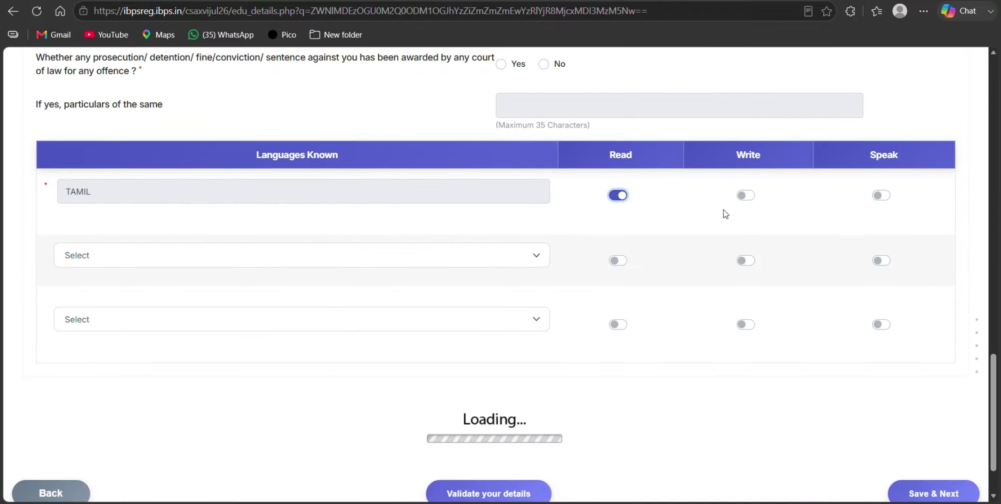
pyautogui.click(747, 209)
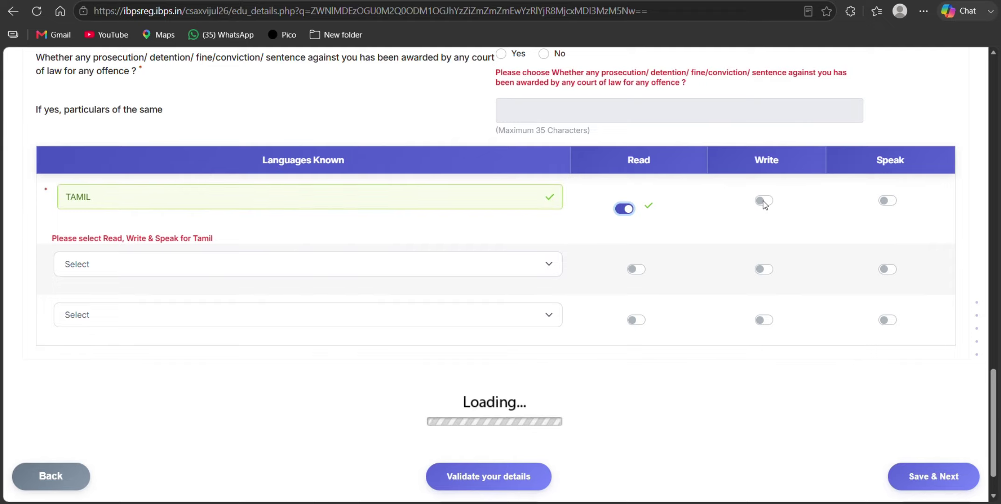
pyautogui.click(893, 205)
# Add English as the second language, marked as read, written and spoken.
pyautogui.click(368, 258)
pyautogui.click(238, 286)
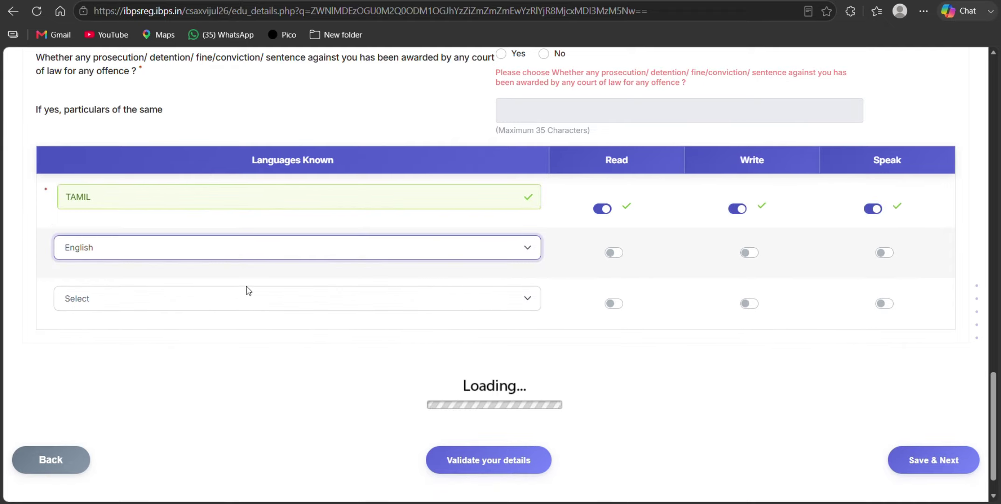
pyautogui.click(640, 252)
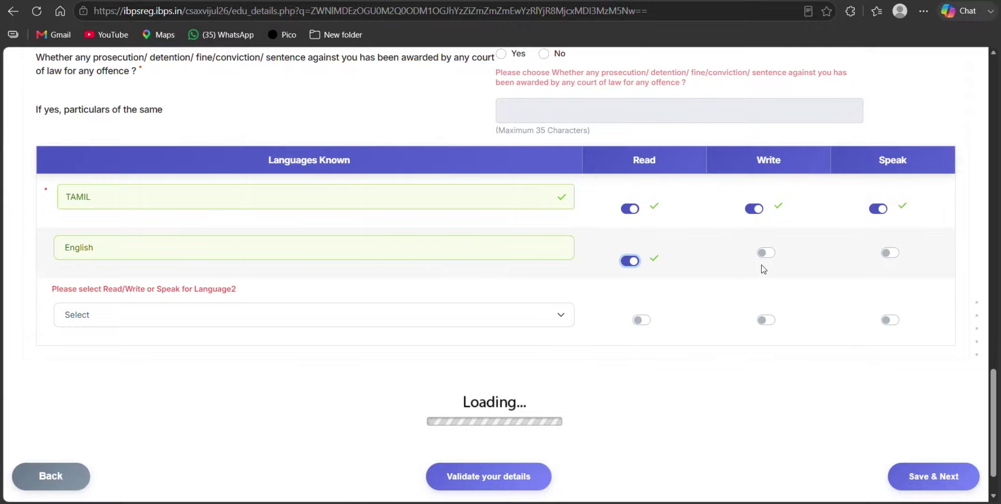
pyautogui.click(758, 253)
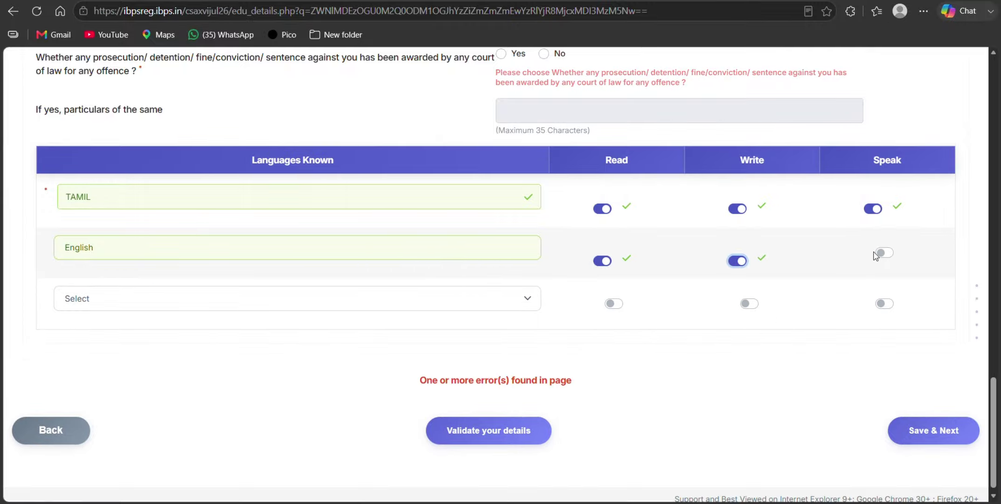
pyautogui.click(885, 254)
# Answer Yes to online Pre-Exam Training, then return to the SSC board name field.
pyautogui.scroll(5, 592, 261)
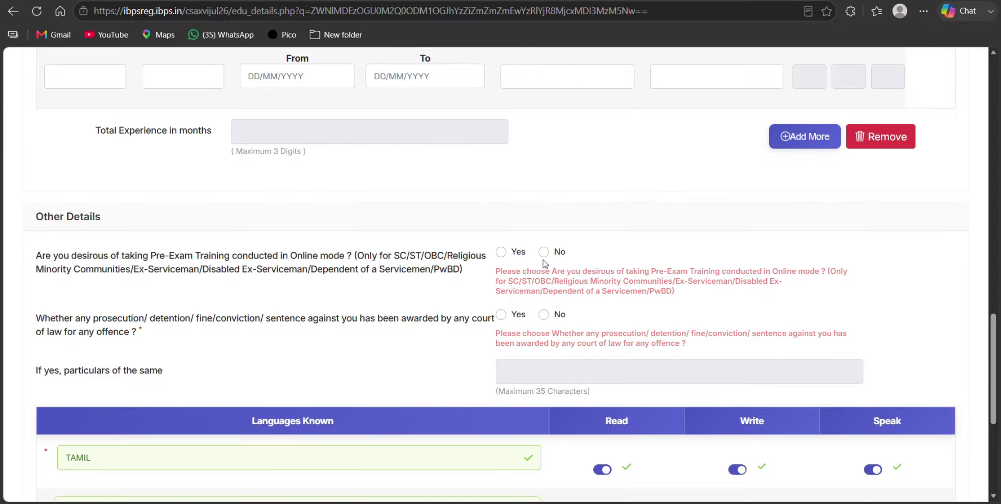
pyautogui.click(500, 252)
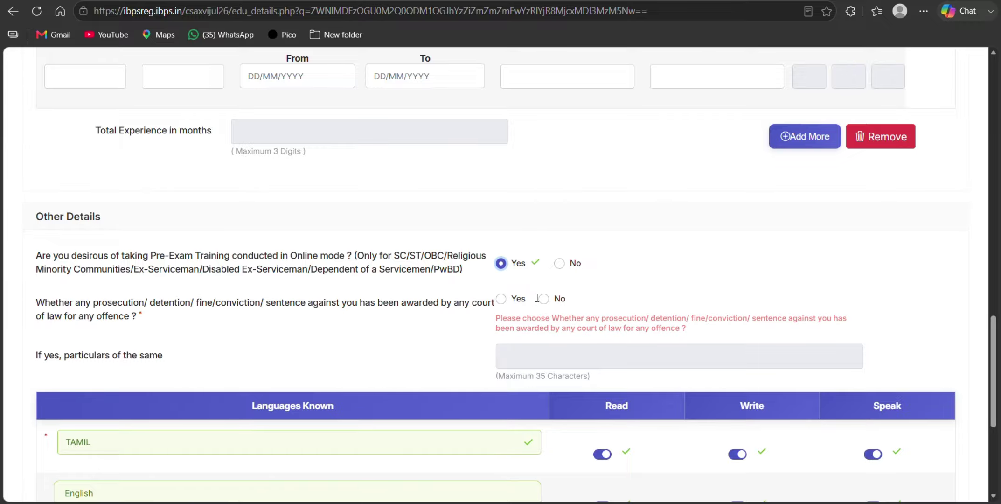
pyautogui.scroll(8, 650, 279)
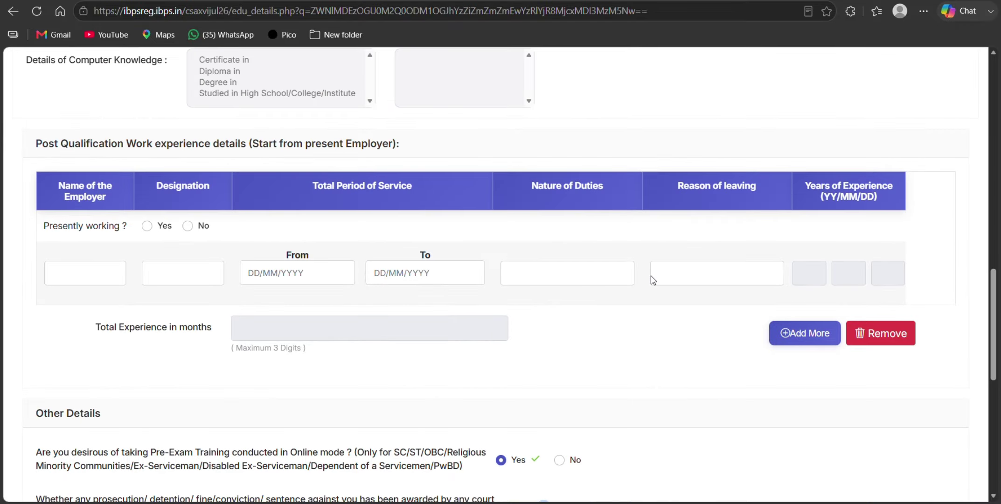
pyautogui.scroll(1, 652, 279)
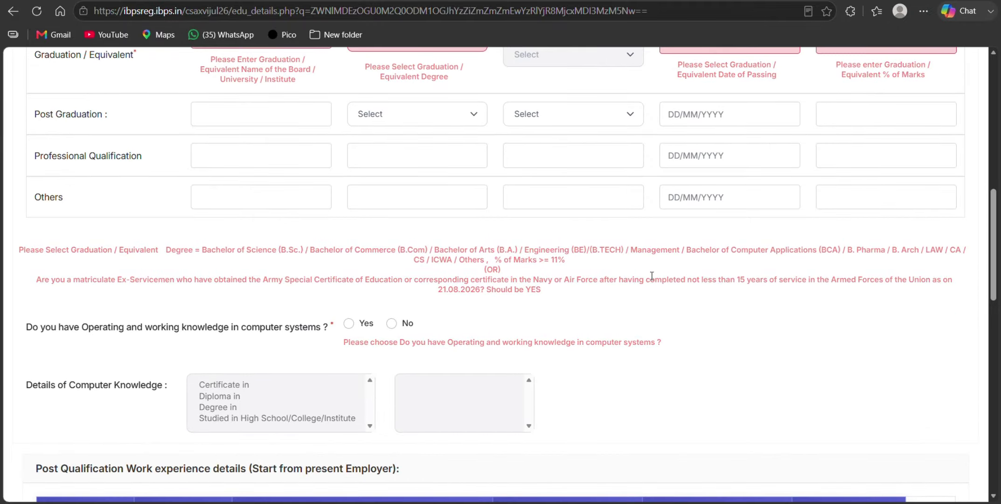
pyautogui.scroll(4, 652, 275)
pyautogui.scroll(3, 651, 275)
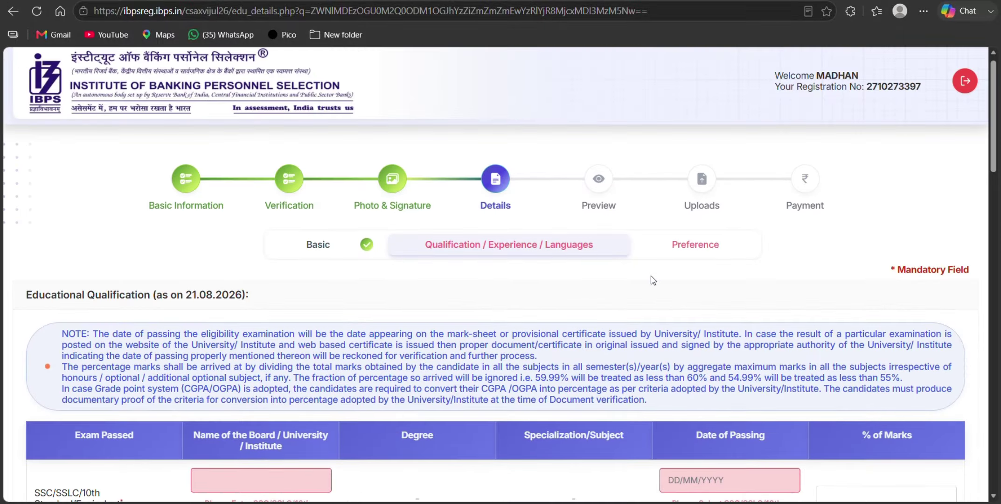
pyautogui.scroll(-3, 653, 279)
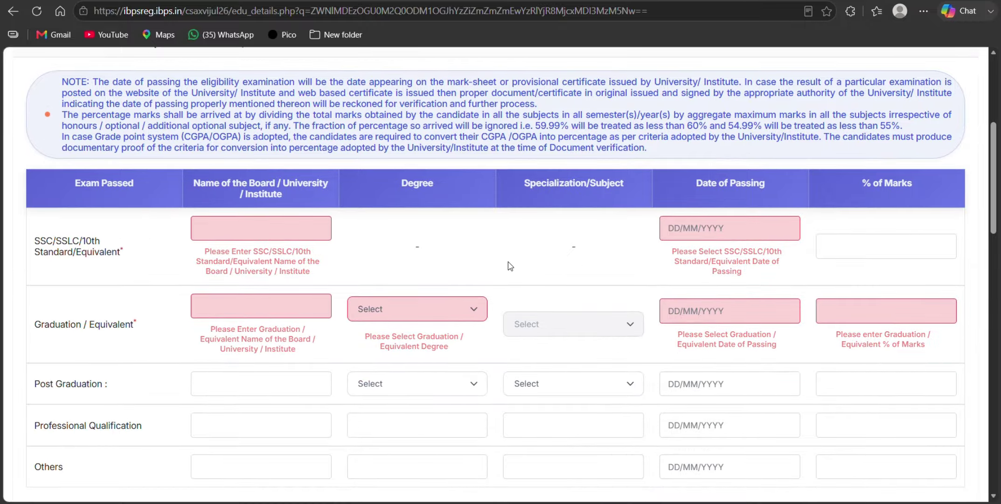
pyautogui.scroll(-1, 508, 264)
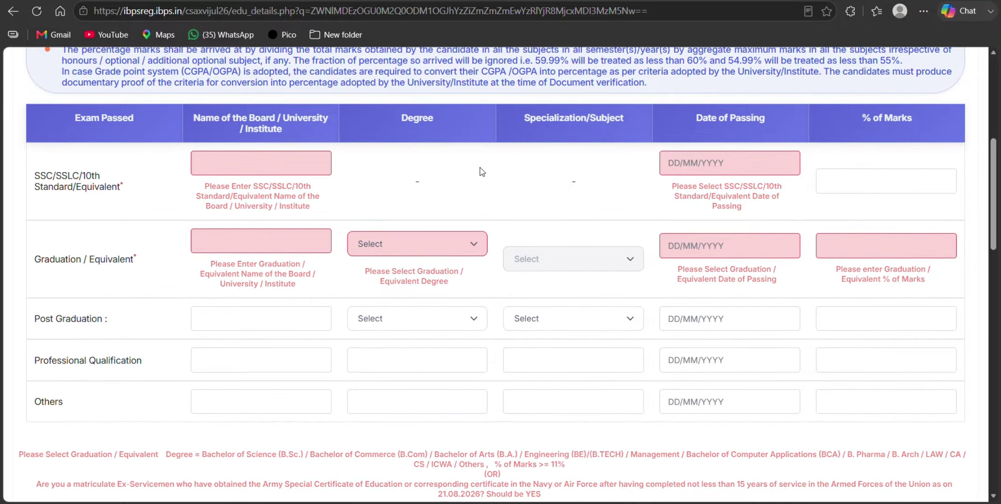
pyautogui.click(290, 157)
# Complete the SSC board name and set graduation specialization to Information Technology Engineering.
pyautogui.scroll(7, 283, 156)
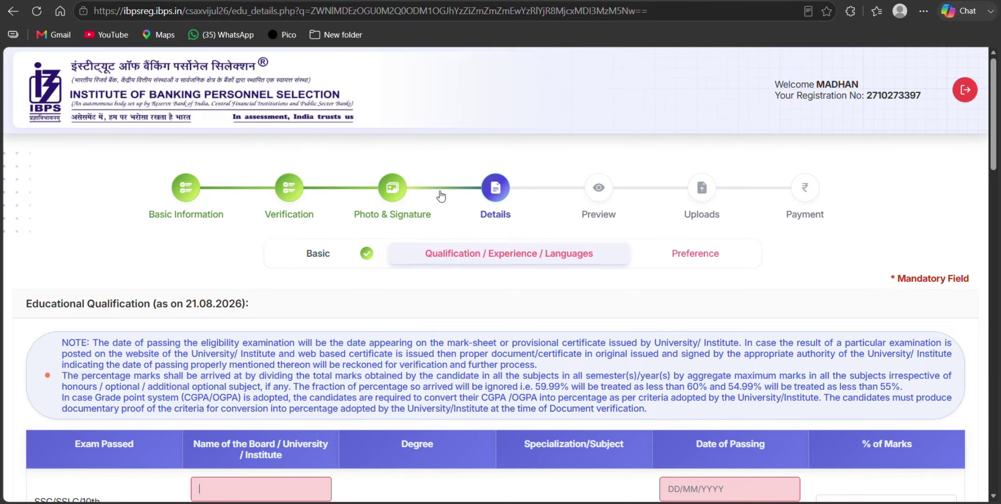
pyautogui.scroll(-4, 509, 320)
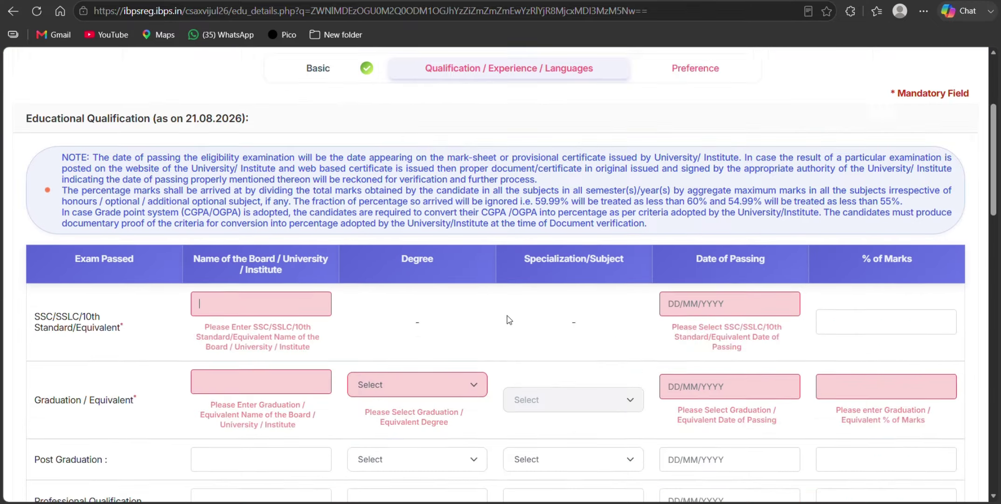
pyautogui.scroll(-3, 509, 320)
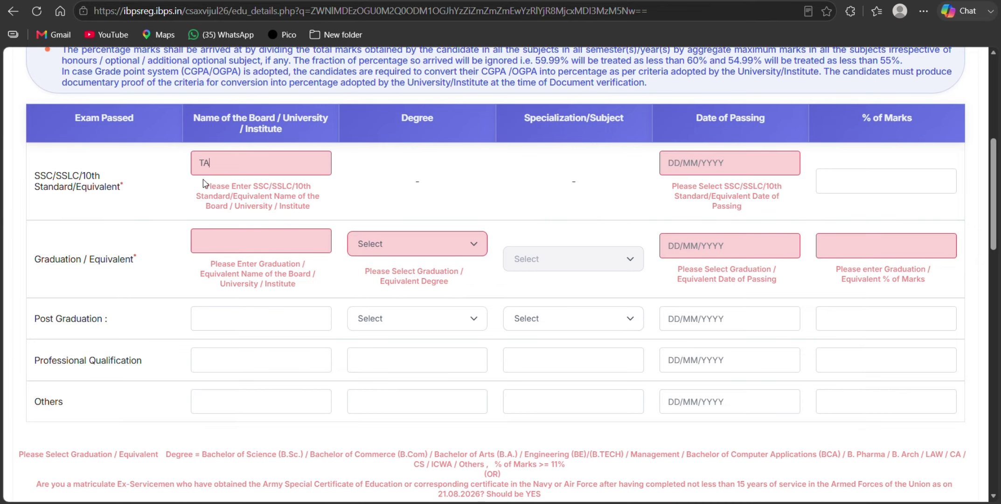
pyautogui.write('MILNADU STATE BOARD')
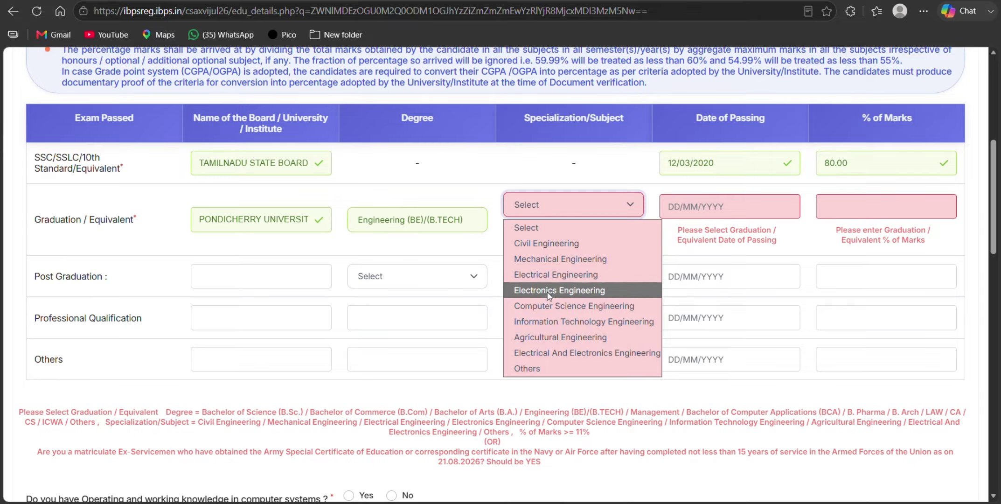
pyautogui.click(553, 321)
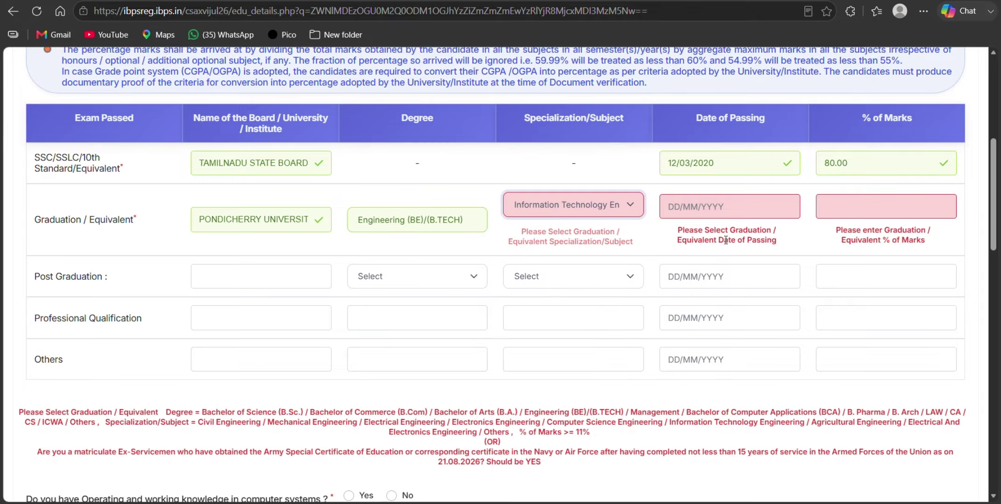
# Set the graduation passing date to 12 May 2026 and marks to 75%.
pyautogui.click(737, 204)
pyautogui.click(776, 250)
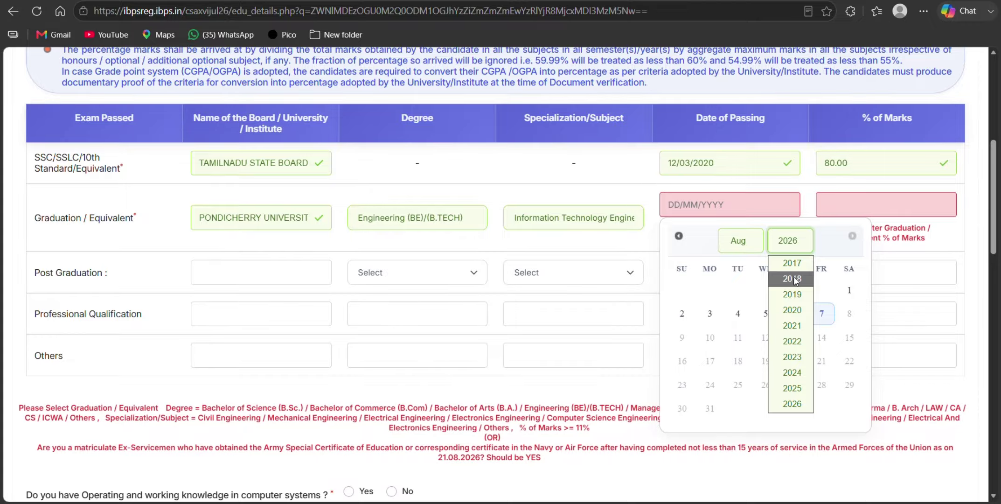
pyautogui.click(795, 403)
pyautogui.click(752, 251)
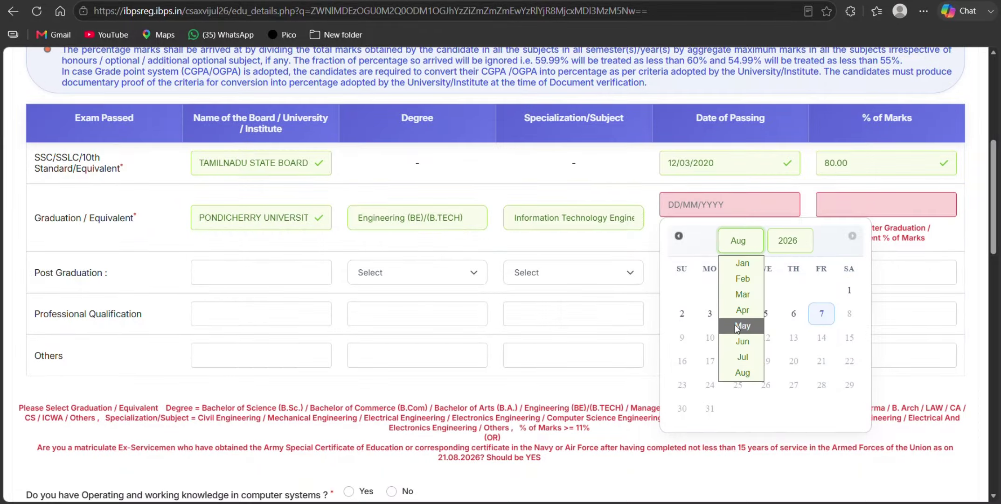
pyautogui.click(743, 325)
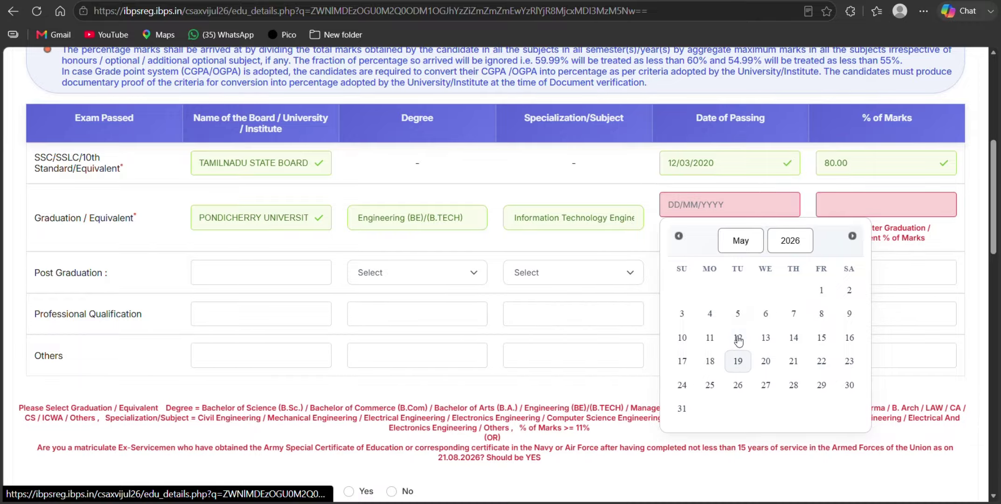
pyautogui.click(737, 337)
pyautogui.click(858, 202)
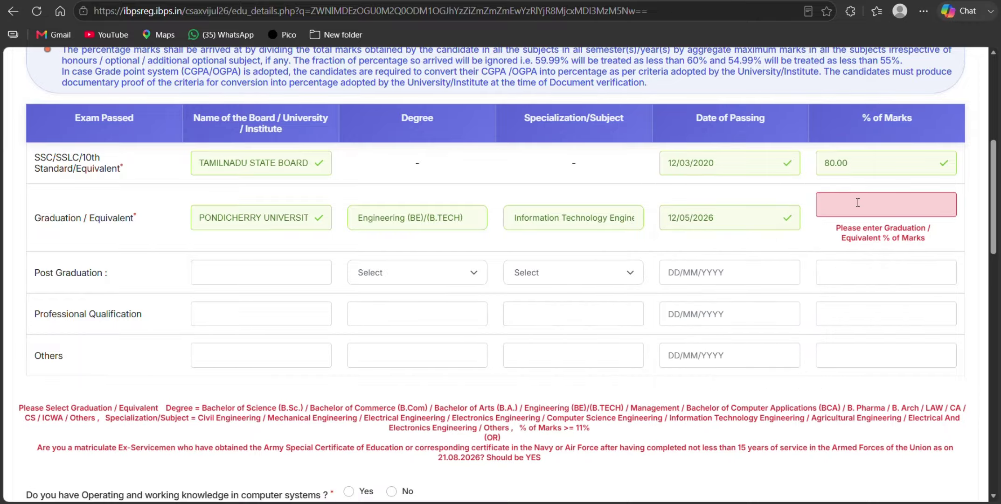
pyautogui.write('75')
pyautogui.scroll(-1, 968, 219)
pyautogui.scroll(-5, 965, 216)
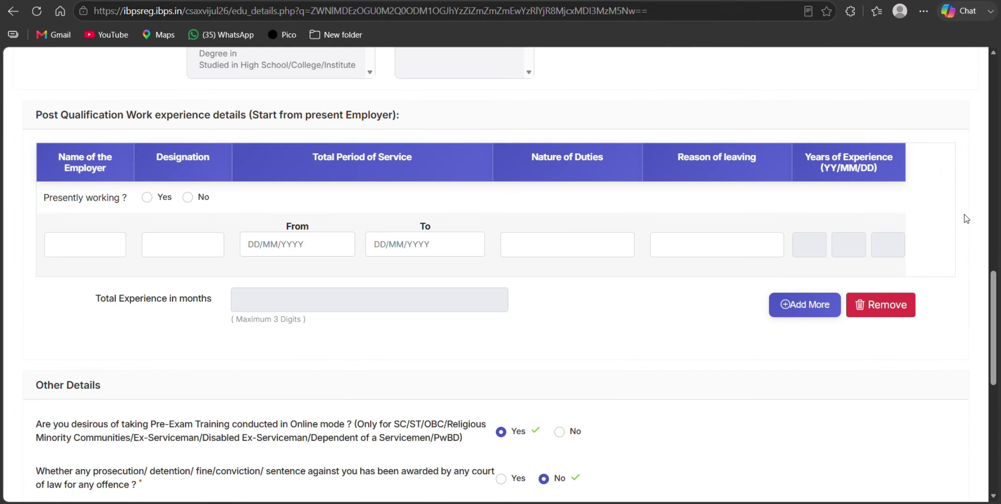
pyautogui.scroll(-7, 964, 215)
# Save the qualification details and dismiss the percentage/CGPA notice.
pyautogui.click(956, 416)
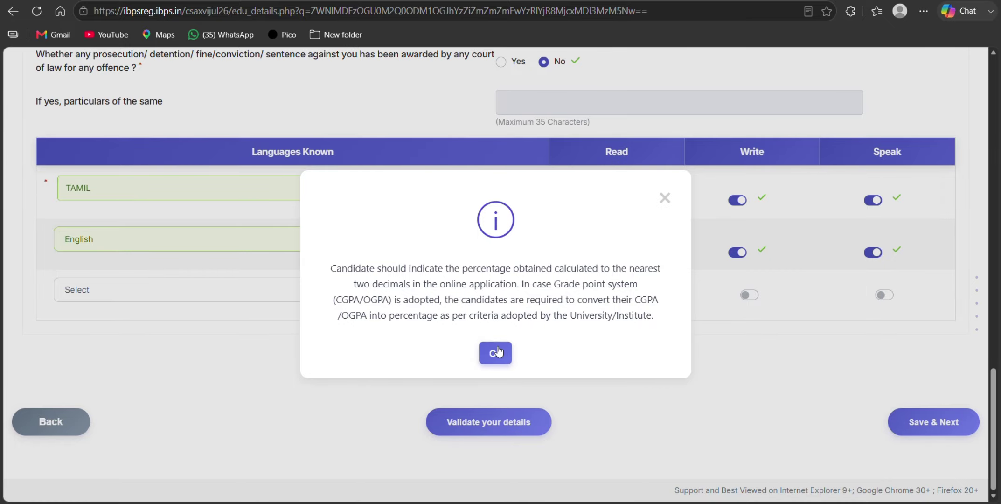
pyautogui.click(495, 353)
pyautogui.scroll(6, 603, 398)
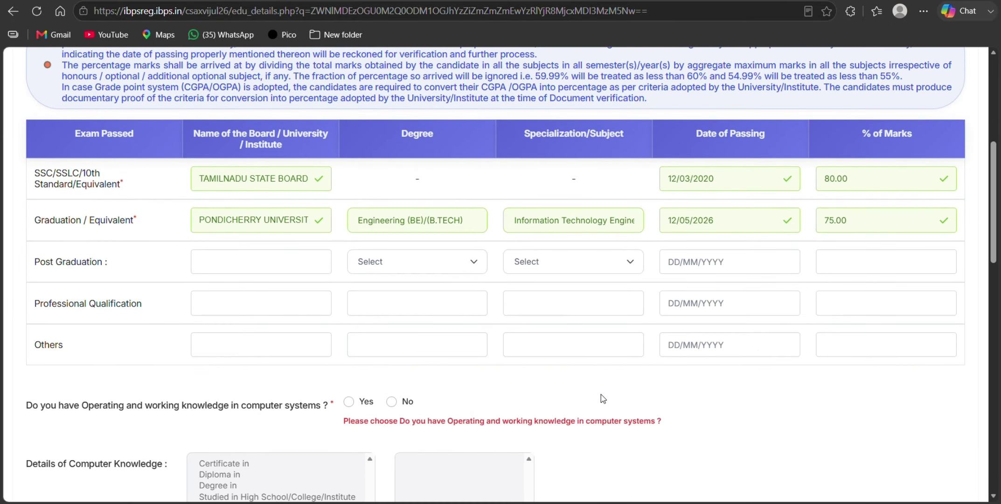
pyautogui.scroll(-4, 391, 303)
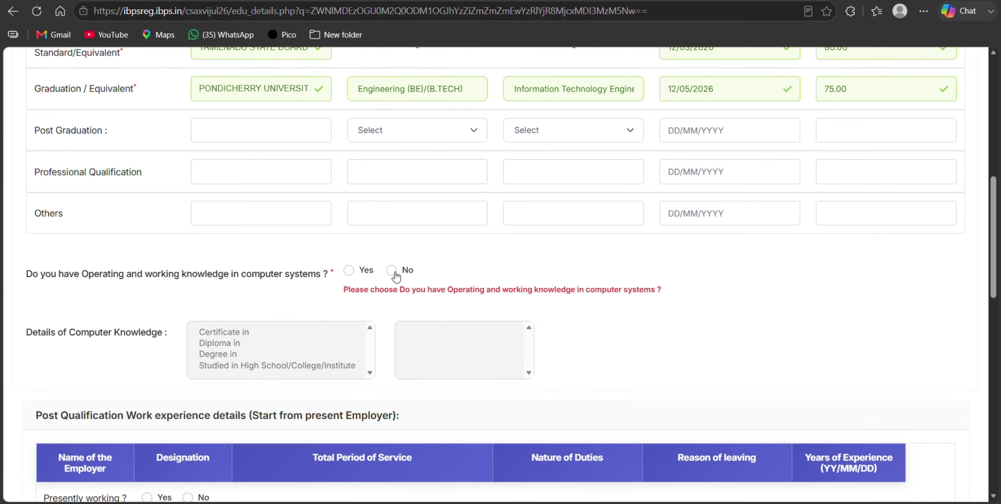
# Answer Yes to computer knowledge with Degree in and Studied in High School/College/Institute selected.
pyautogui.click(350, 272)
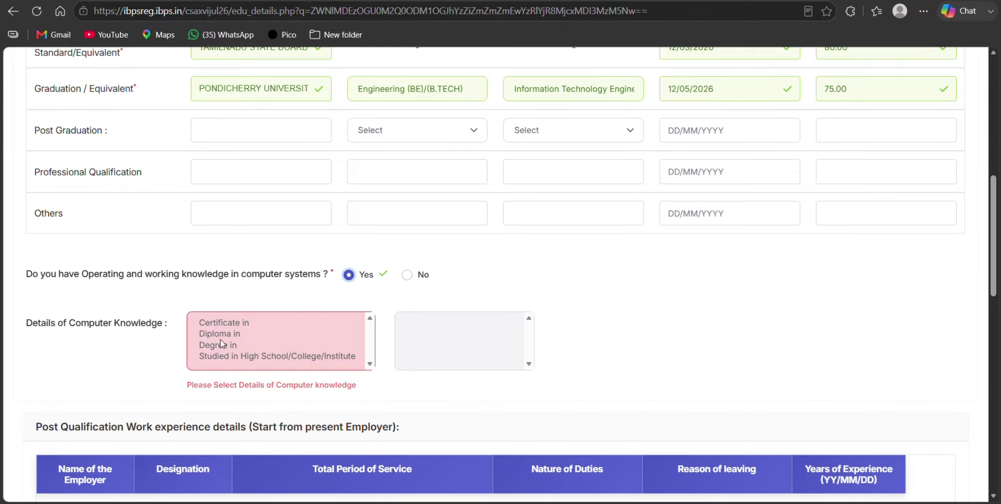
pyautogui.click(218, 356)
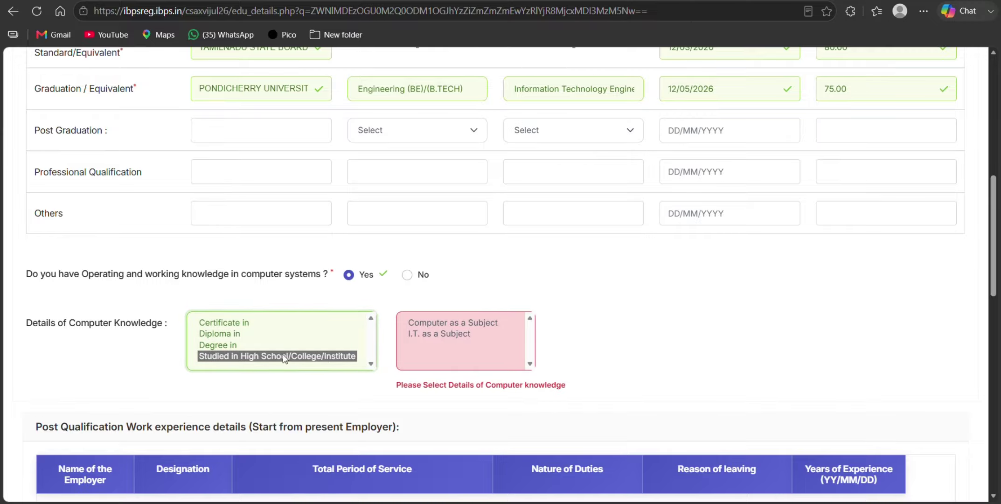
pyautogui.click(224, 345)
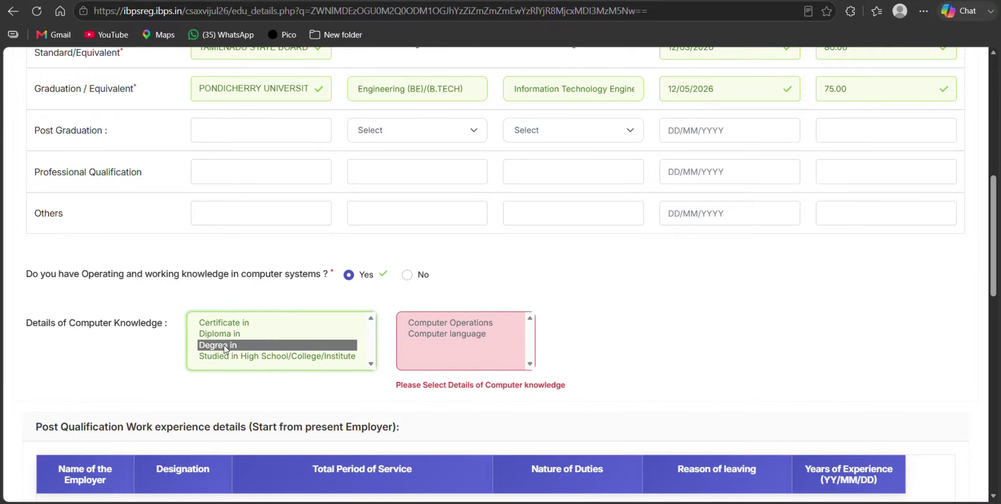
pyautogui.keyDown('ctrl'); pyautogui.click(224, 356); pyautogui.keyUp('ctrl')
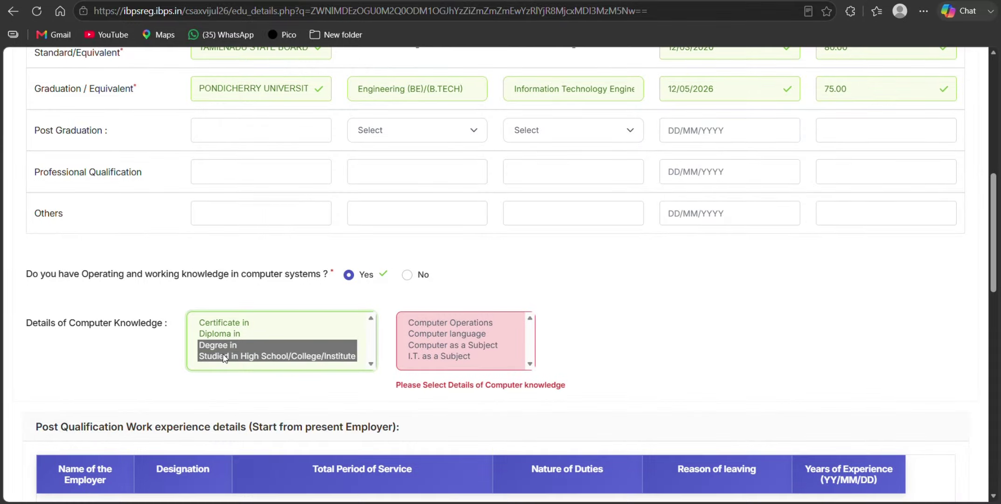
pyautogui.scroll(-15, 607, 355)
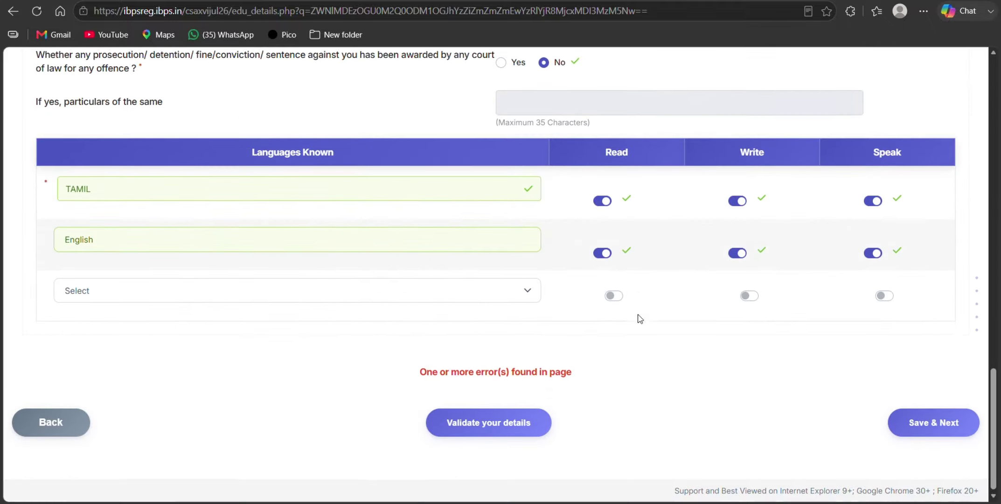
pyautogui.click(930, 422)
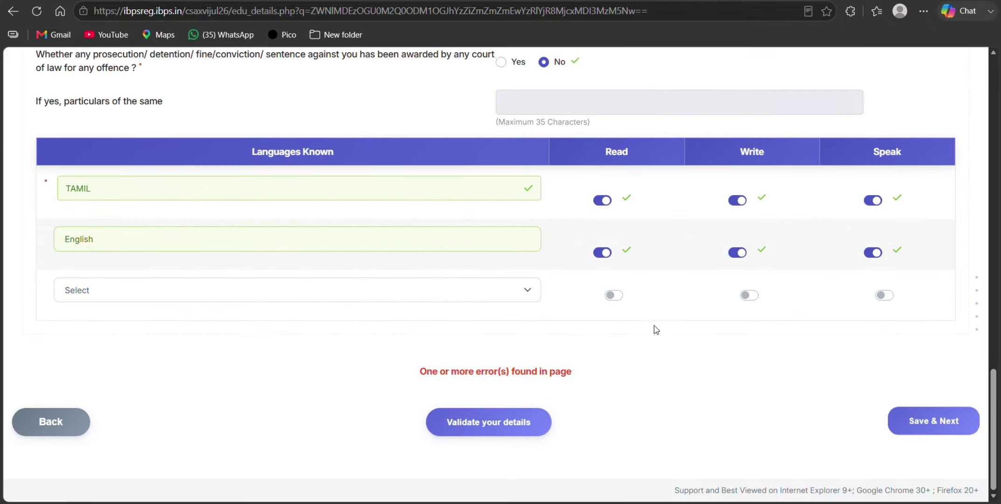
# Select all four computer subject detail options and save the education page.
pyautogui.scroll(7, 587, 270)
pyautogui.scroll(-4, 550, 294)
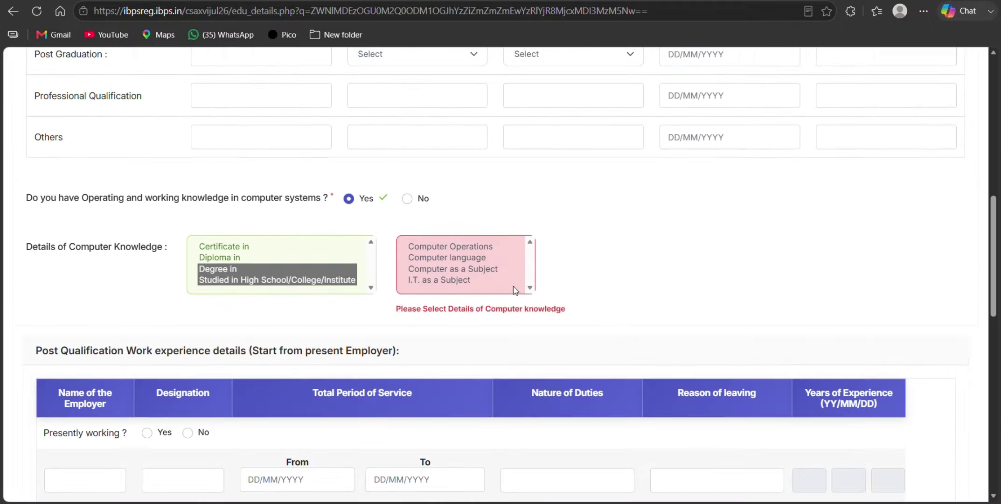
pyautogui.click(508, 257)
pyautogui.press('Down')
pyautogui.press('Down')
pyautogui.press('Up')
pyautogui.press('Up')
pyautogui.press('Up')
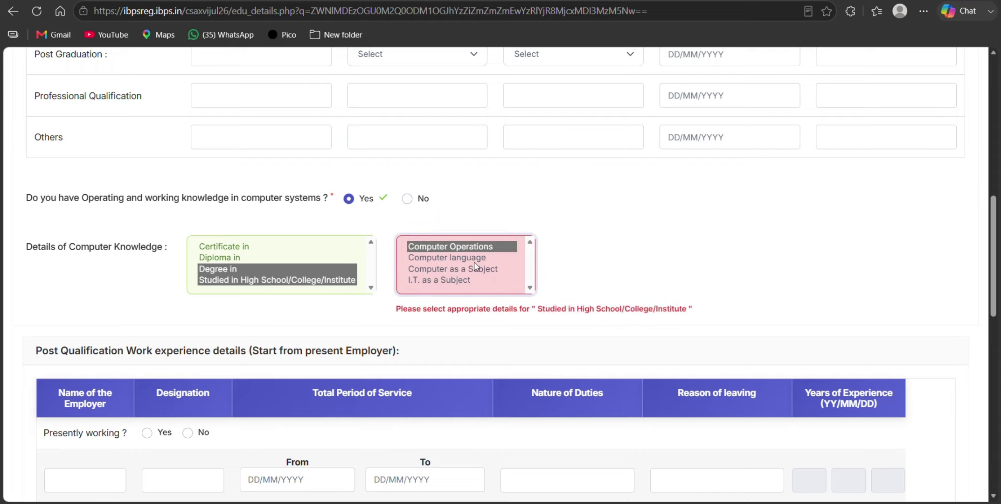
pyautogui.click(456, 272)
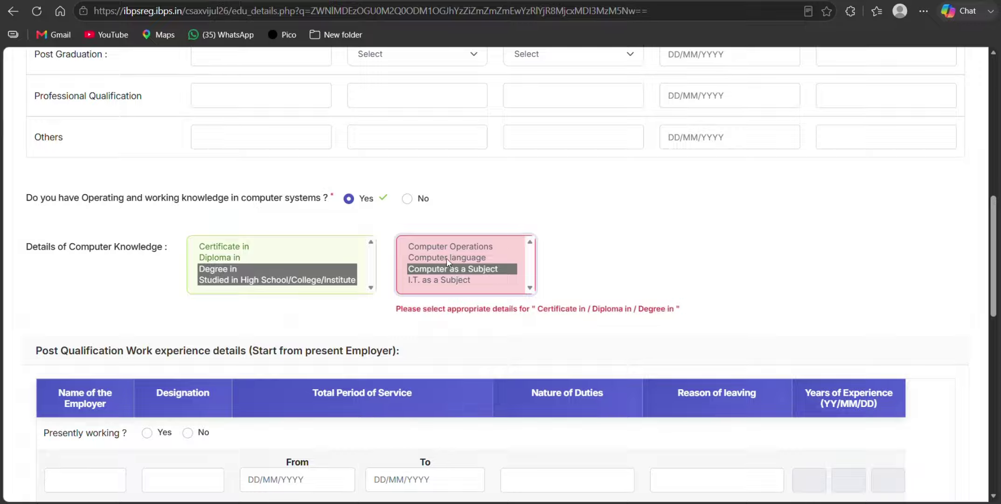
pyautogui.moveTo(415, 247); pyautogui.dragTo(446, 291)
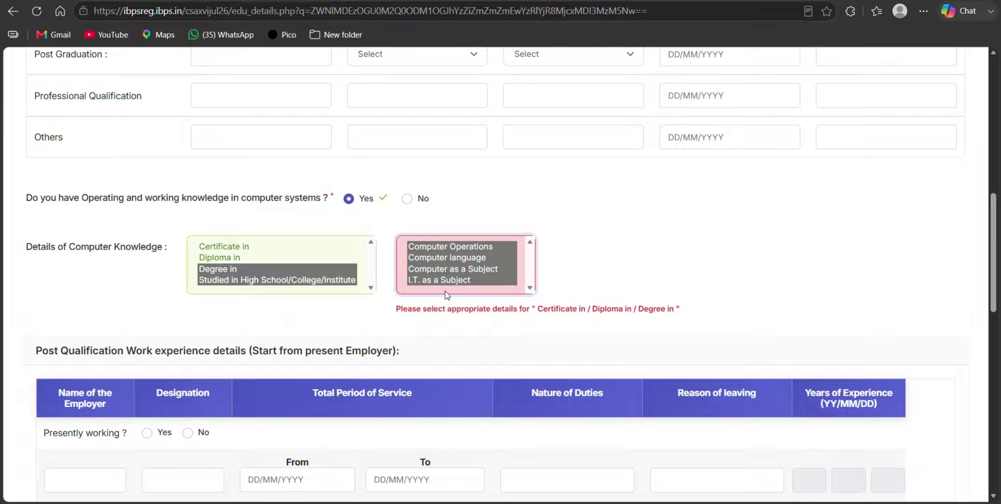
pyautogui.scroll(8, 558, 286)
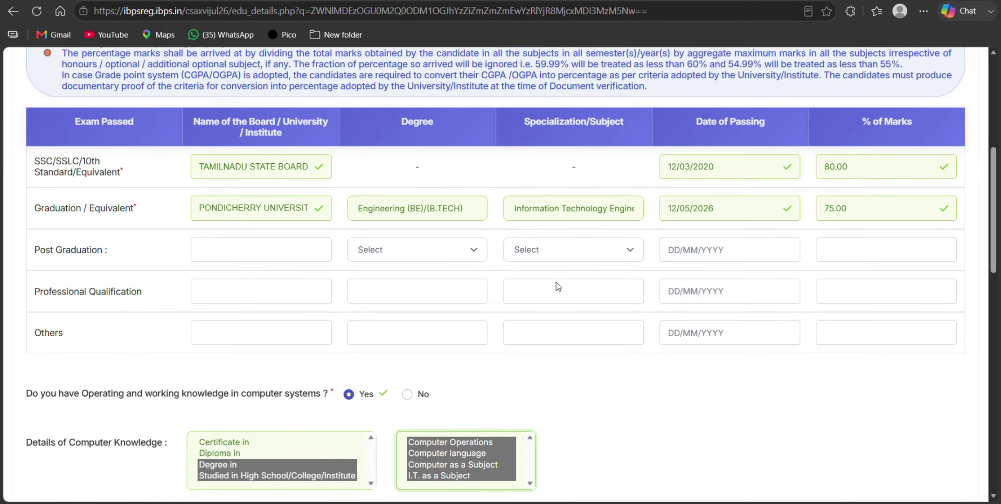
pyautogui.scroll(-15, 560, 284)
pyautogui.scroll(-3, 562, 283)
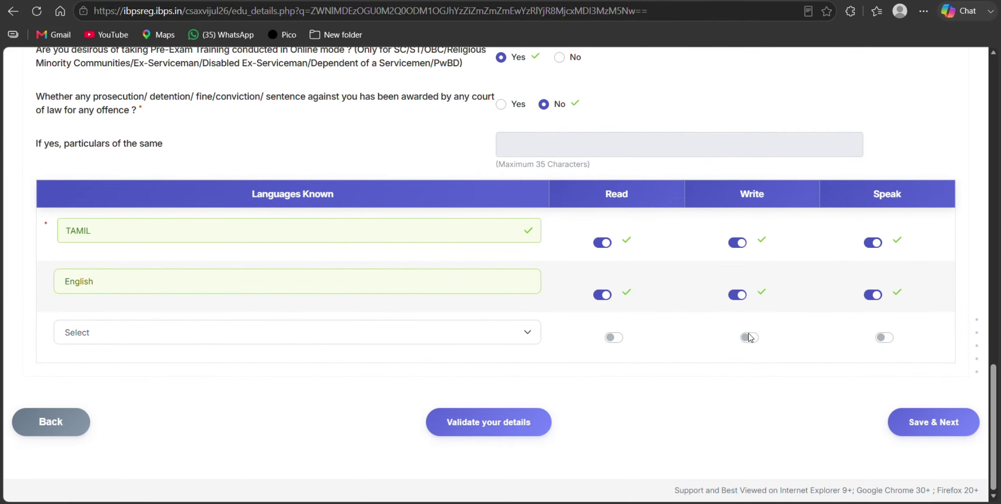
pyautogui.click(938, 420)
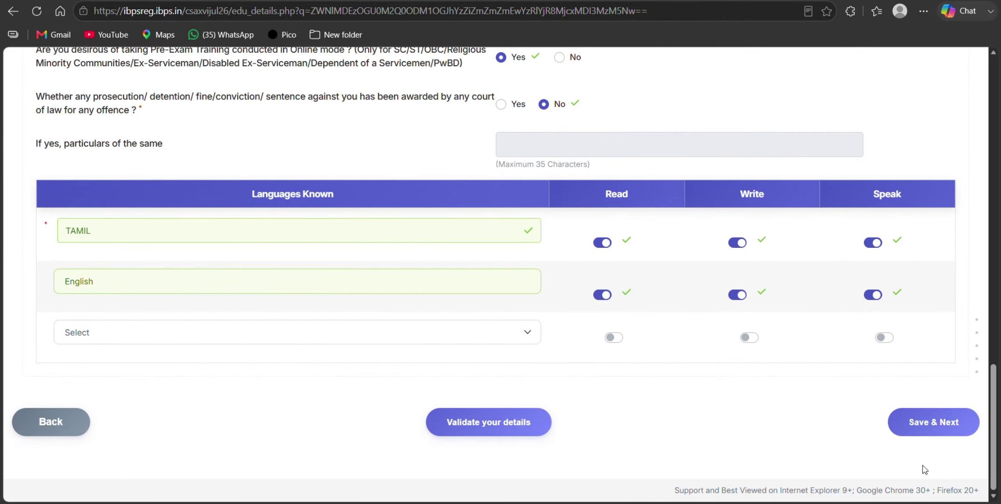
# Prefer Indian Overseas, Indian, Central Bank of India, Canara, Bank of India, Maharashtra and Baroda banks.
pyautogui.click(929, 422)
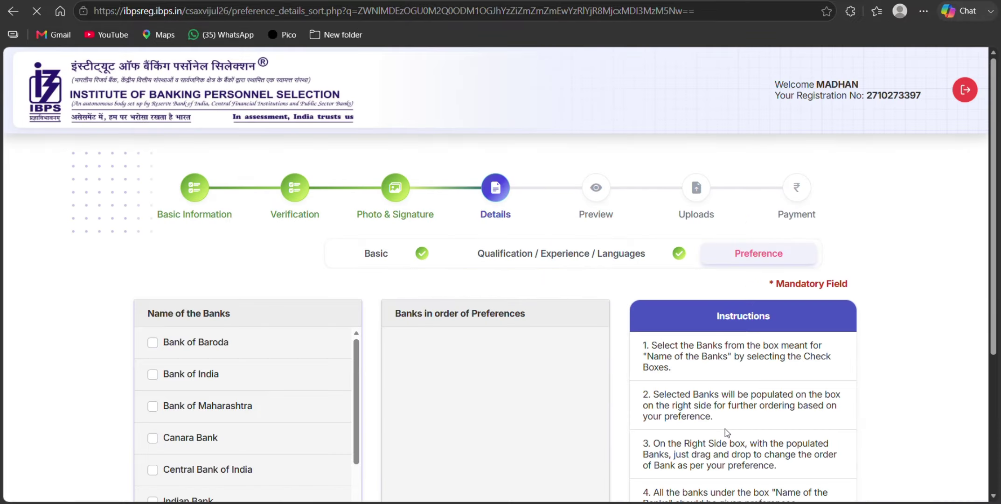
pyautogui.scroll(-4, 559, 327)
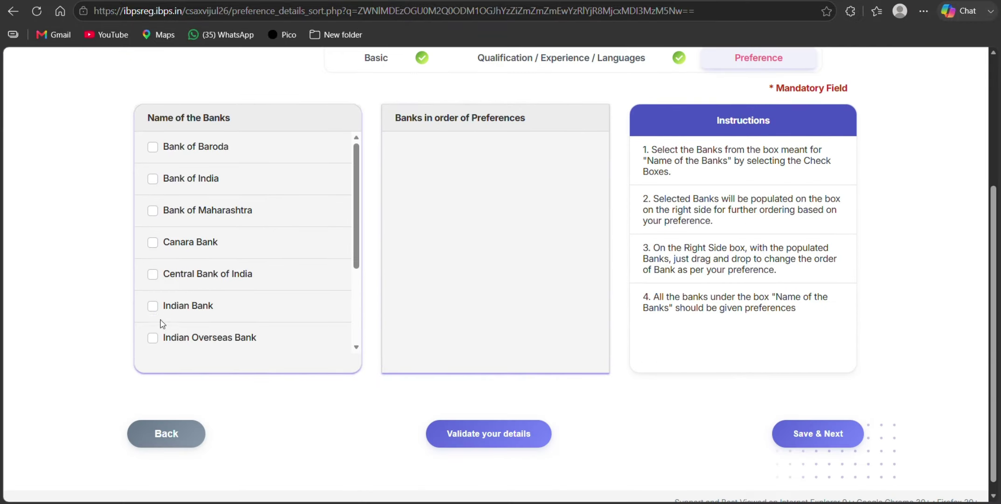
pyautogui.click(152, 337)
pyautogui.click(153, 306)
pyautogui.click(153, 274)
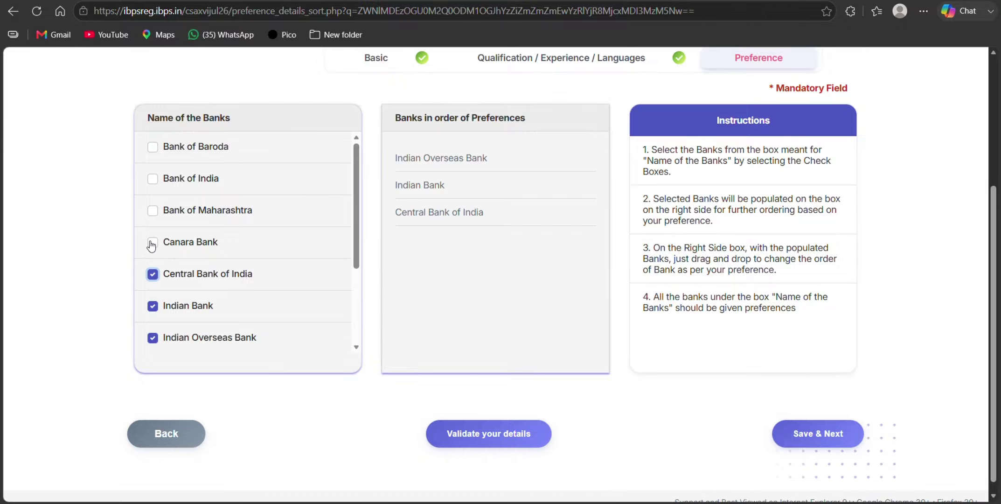
pyautogui.click(152, 243)
pyautogui.click(154, 179)
pyautogui.click(153, 211)
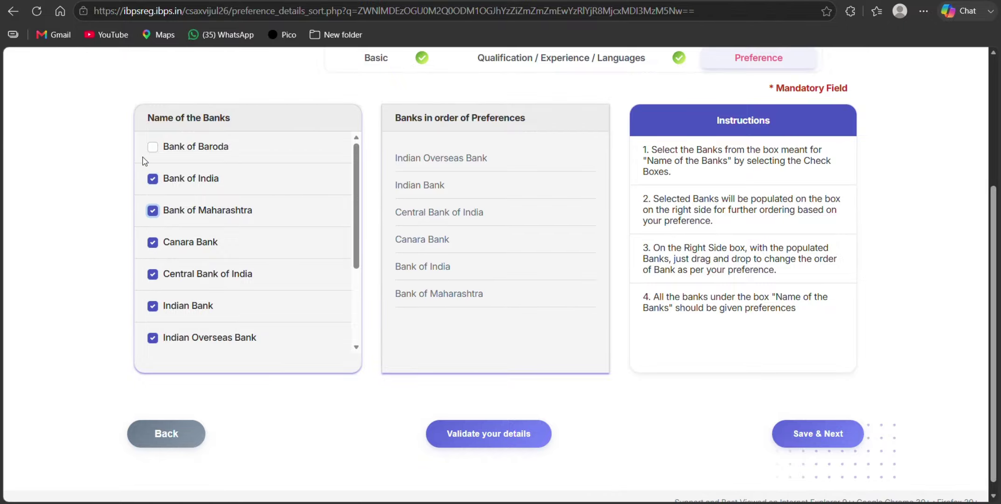
pyautogui.click(154, 147)
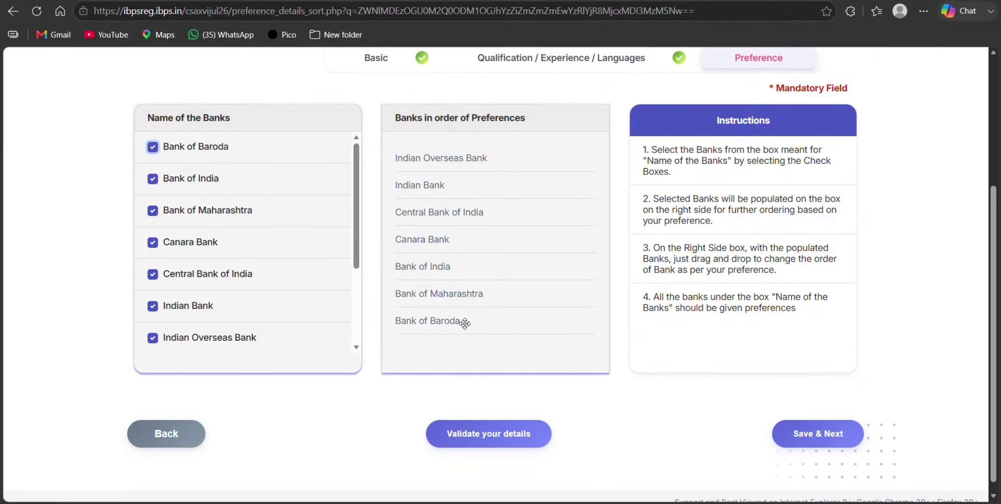
# Add Punjab National, Punjab & Sind, UCO and Union Bank of India, then save the order.
pyautogui.click(800, 432)
pyautogui.scroll(5, 557, 358)
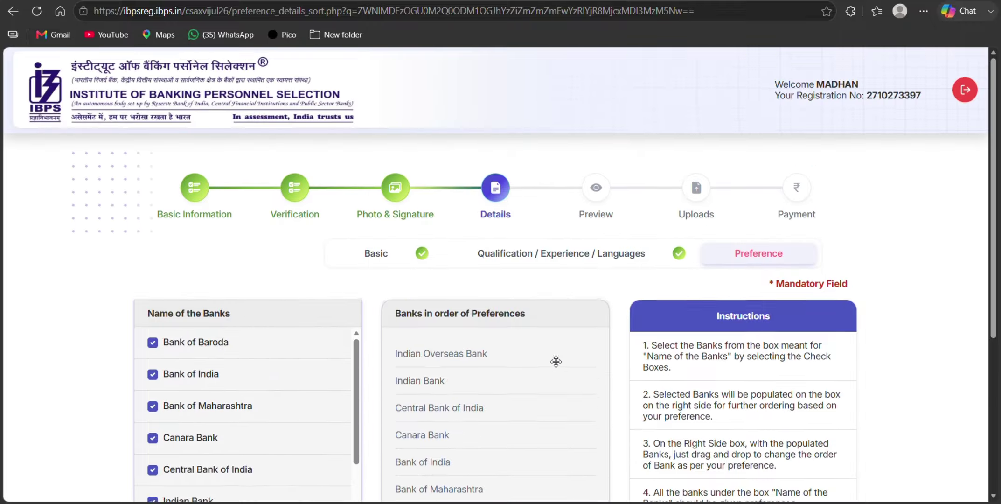
pyautogui.scroll(-5, 557, 353)
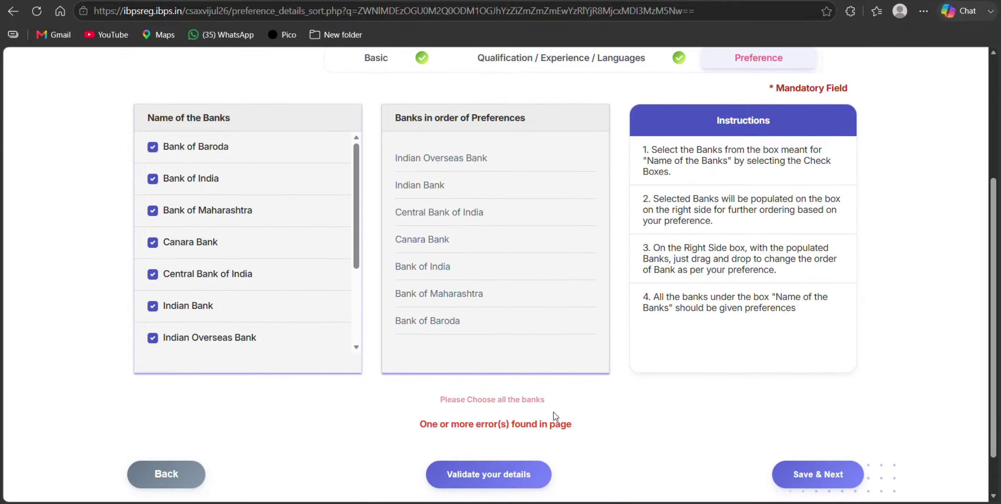
pyautogui.scroll(-3, 312, 275)
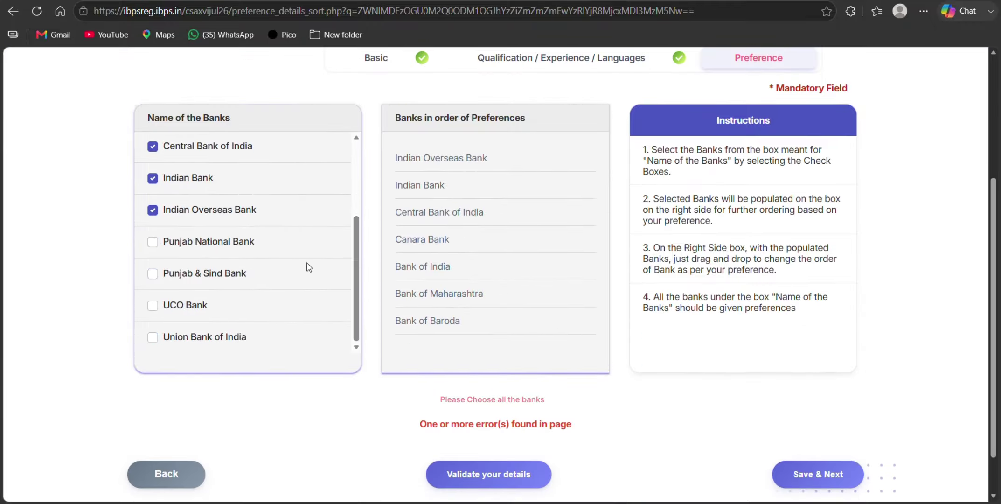
pyautogui.scroll(-1, 223, 214)
pyautogui.click(154, 190)
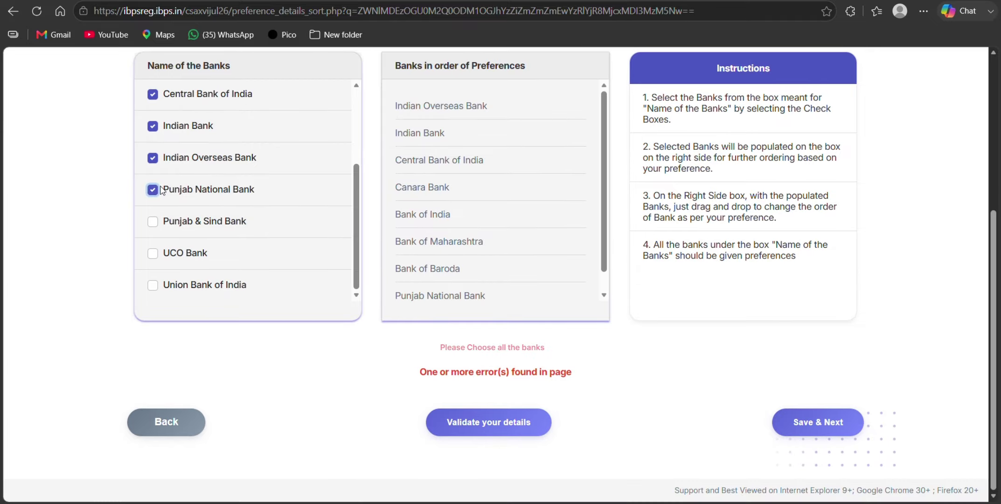
pyautogui.click(153, 223)
pyautogui.click(152, 285)
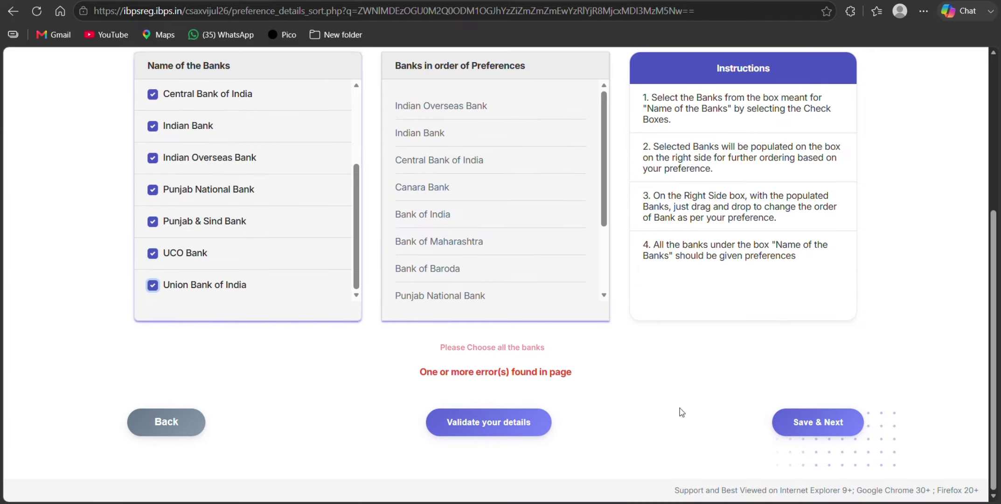
pyautogui.click(842, 420)
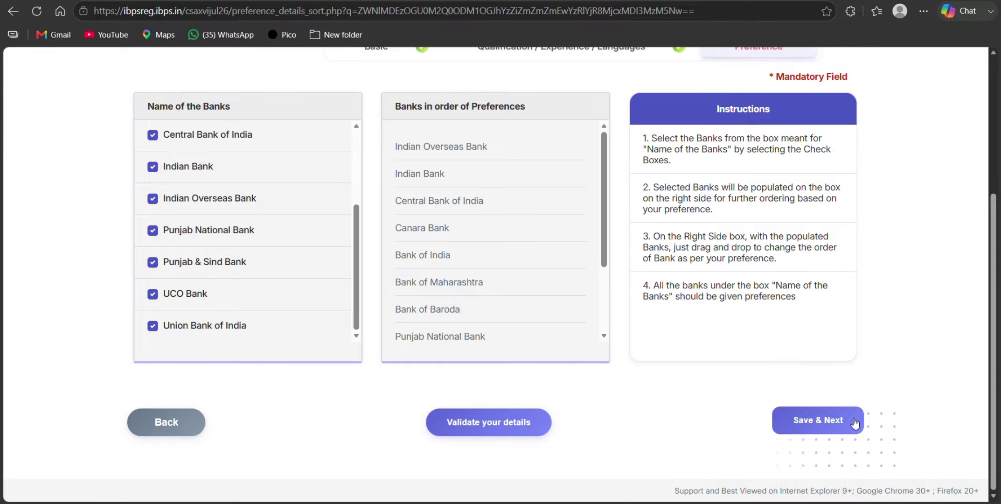
pyautogui.click(854, 422)
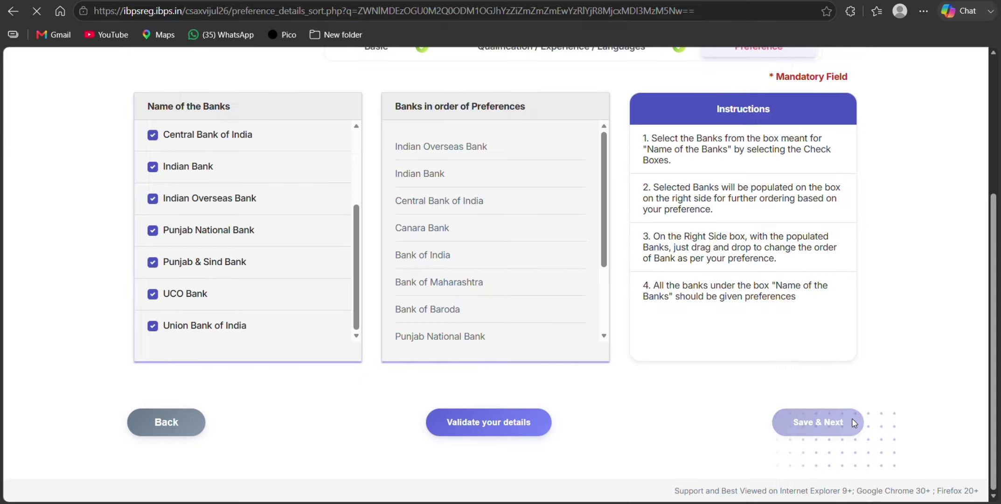
# Scroll through the registration preview, checking the 11 preferred banks and the 175.00 fee.
pyautogui.scroll(-5, 894, 348)
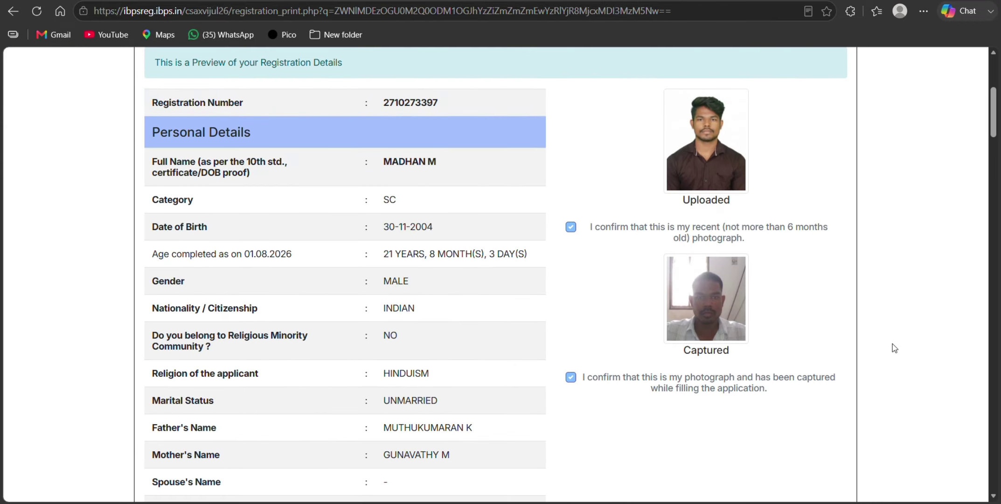
pyautogui.scroll(-8, 895, 348)
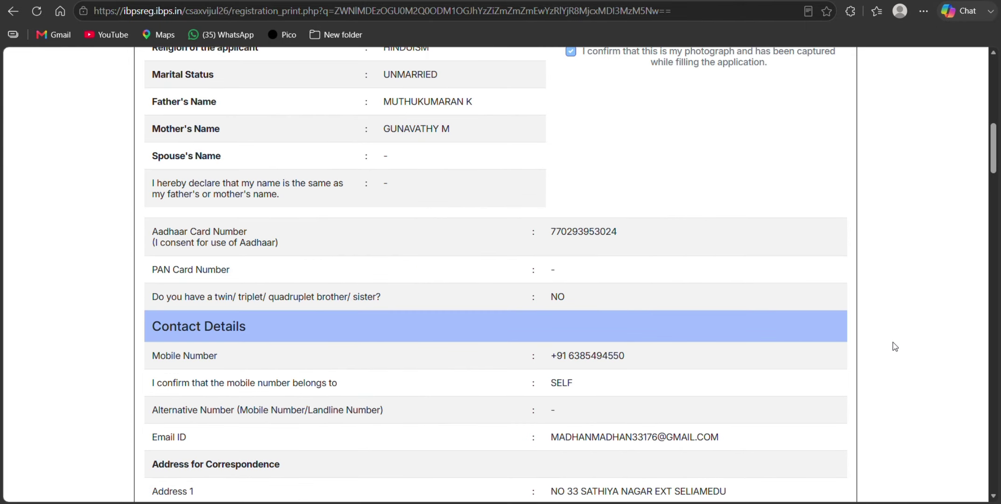
pyautogui.scroll(-3, 894, 346)
pyautogui.scroll(15, 894, 345)
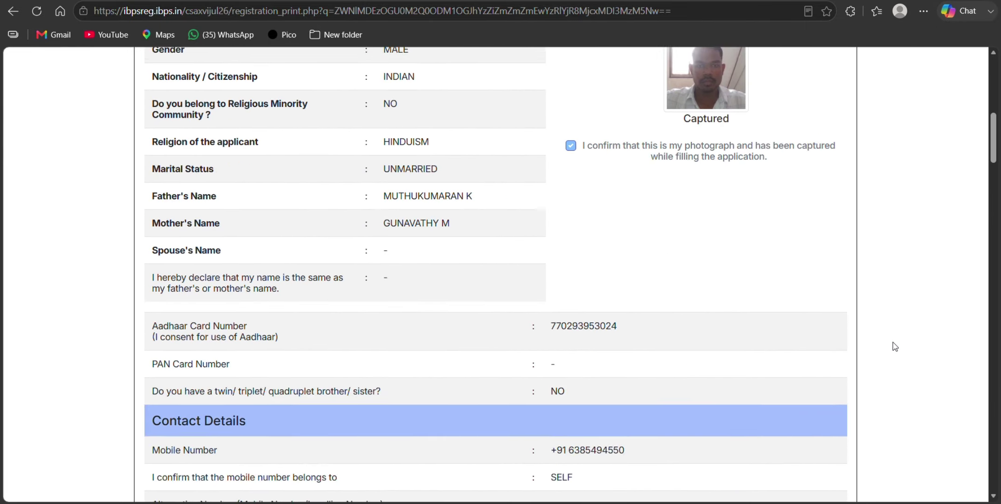
pyautogui.scroll(-20, 892, 342)
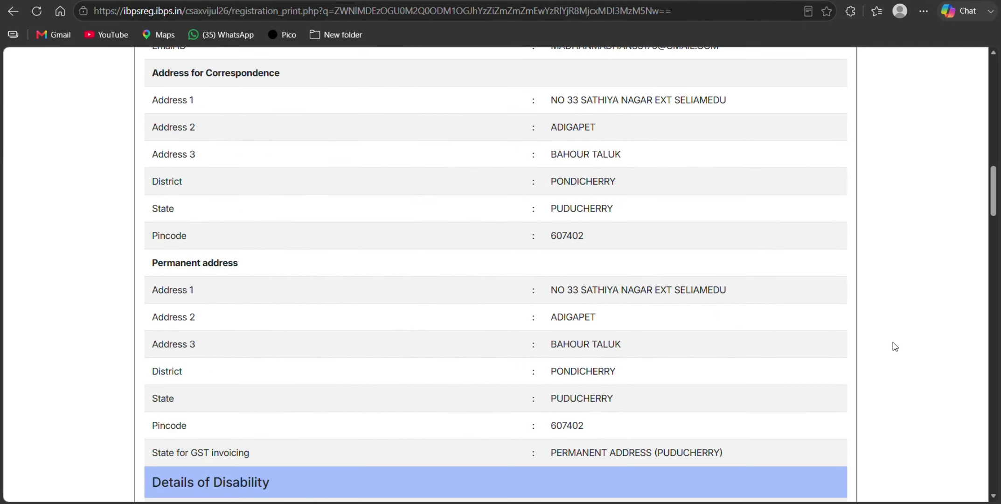
pyautogui.scroll(-20, 895, 340)
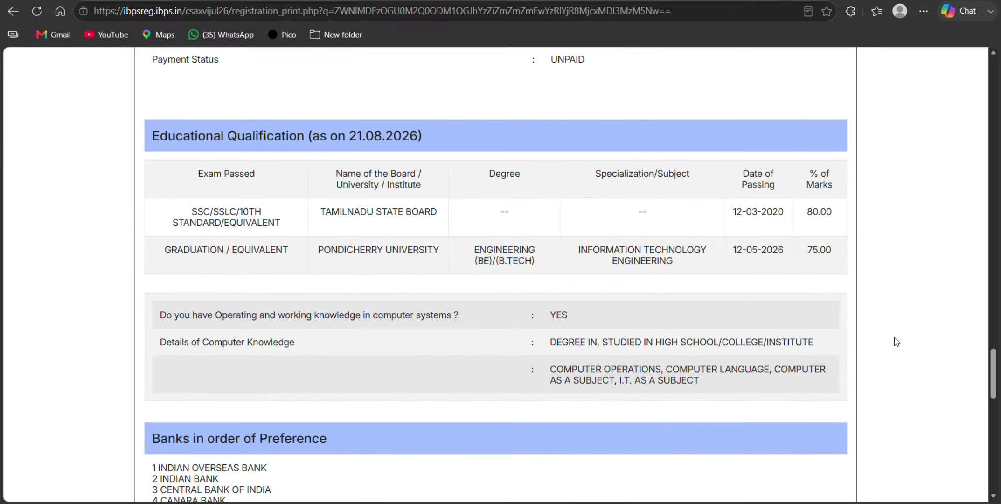
pyautogui.scroll(4, 896, 342)
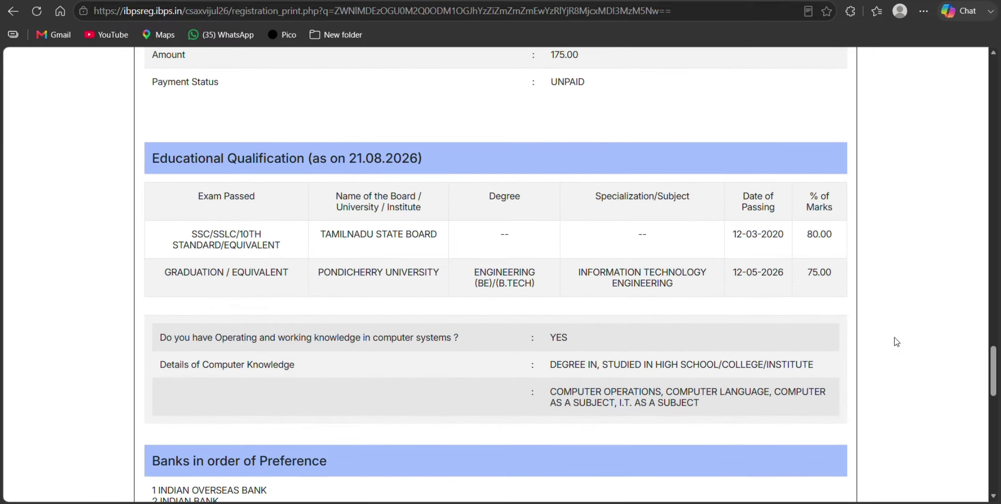
pyautogui.scroll(-4, 898, 341)
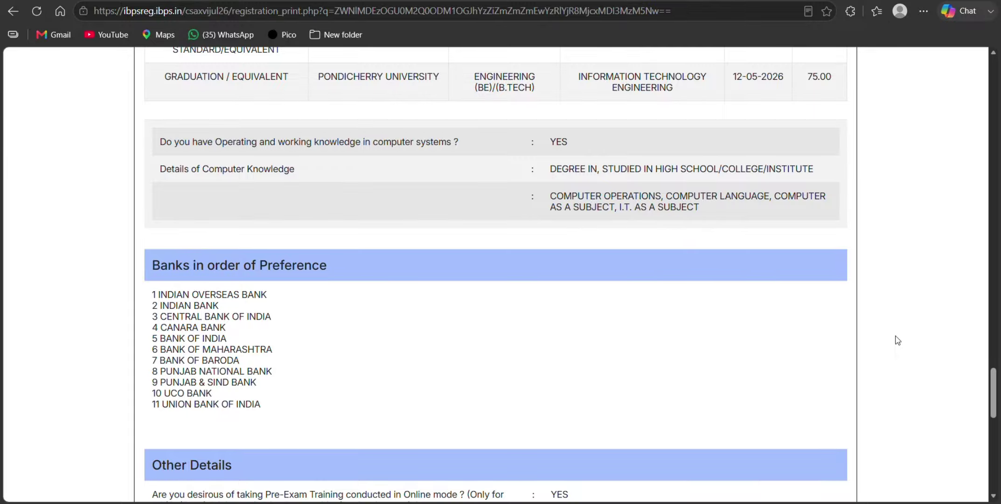
pyautogui.scroll(1, 896, 341)
pyautogui.scroll(-10, 898, 340)
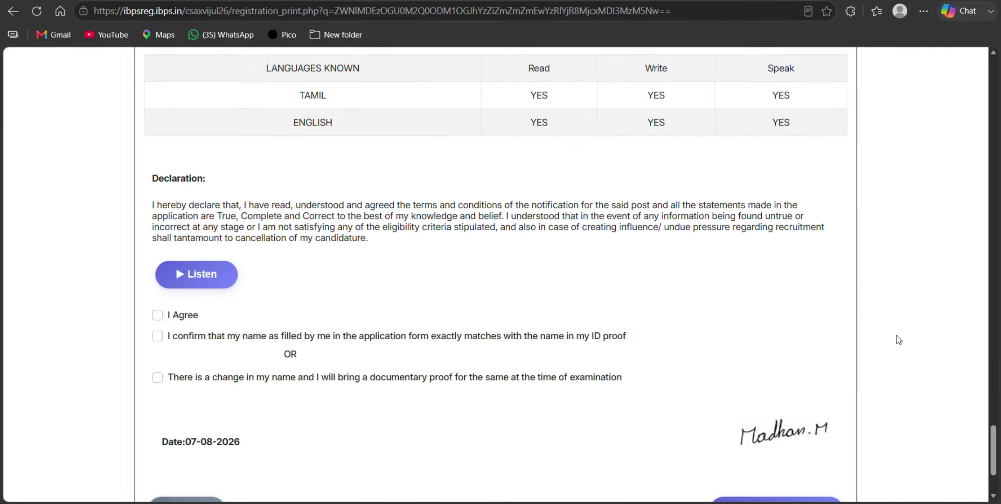
pyautogui.scroll(-3, 898, 340)
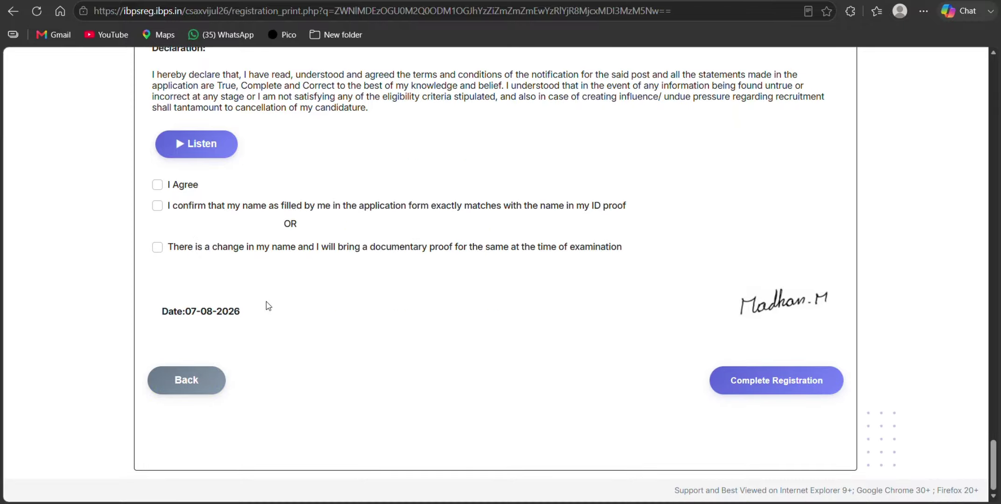
# Confirm the name matches the ID proof and review the declaration, briefly playing its audio.
pyautogui.click(156, 207)
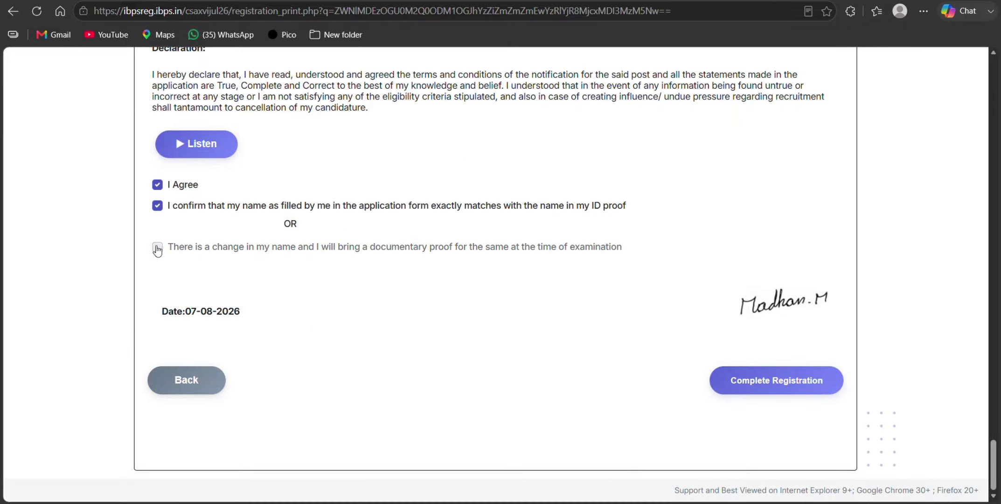
pyautogui.scroll(3, 224, 193)
pyautogui.click(188, 279)
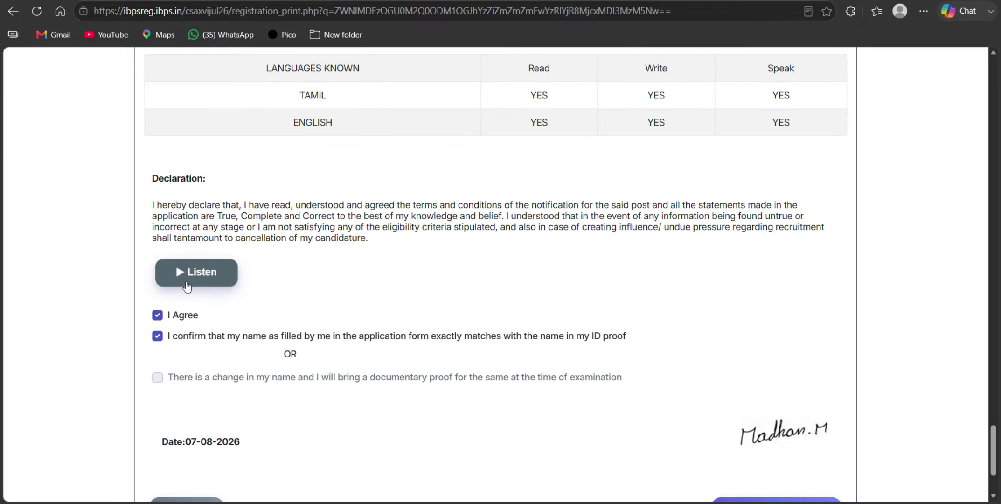
pyautogui.click(187, 279)
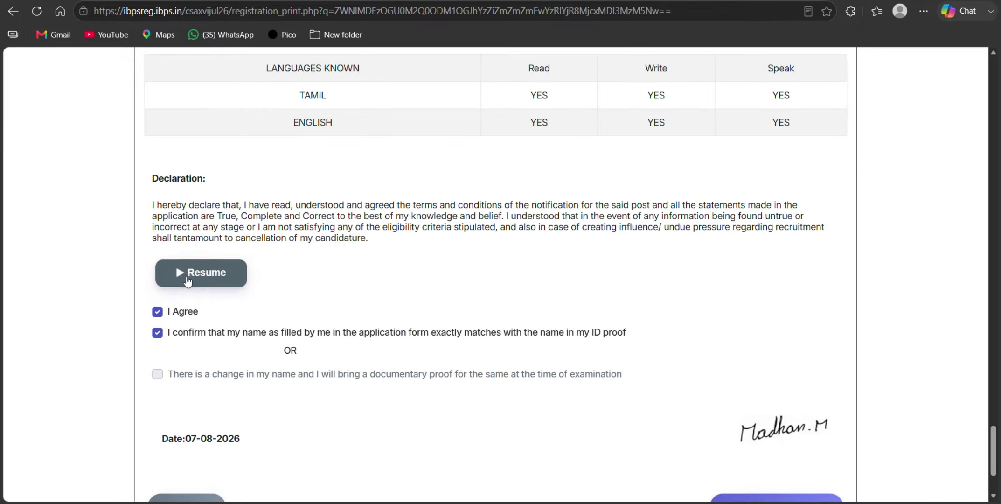
pyautogui.scroll(-3, 420, 269)
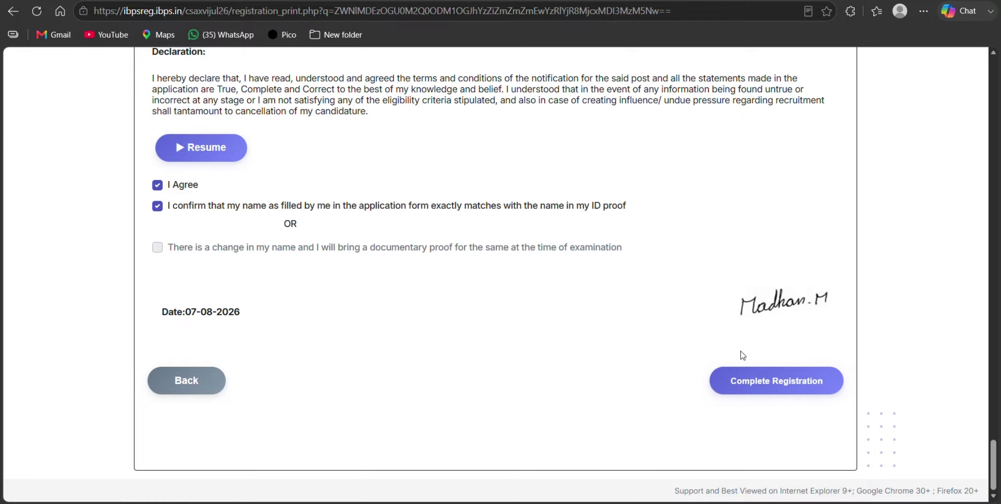
pyautogui.scroll(15, 742, 351)
pyautogui.scroll(20, 741, 354)
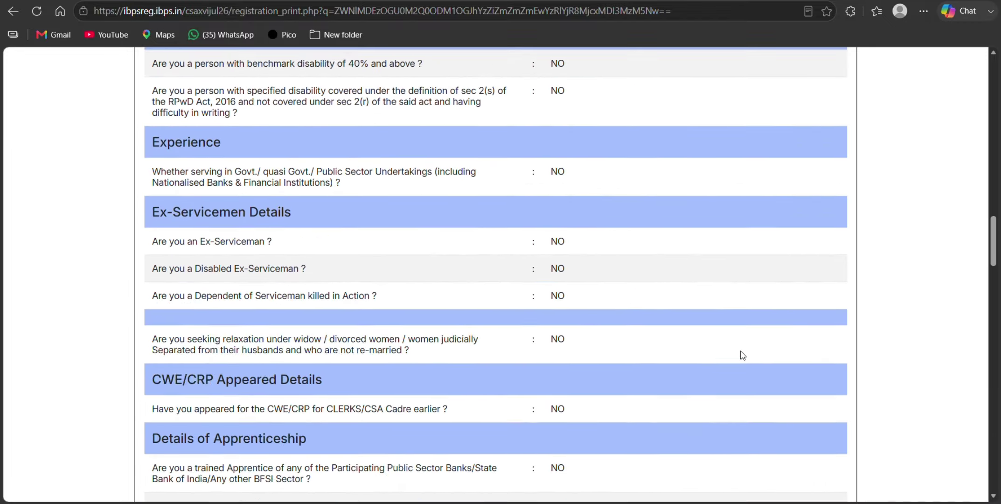
pyautogui.scroll(-20, 733, 370)
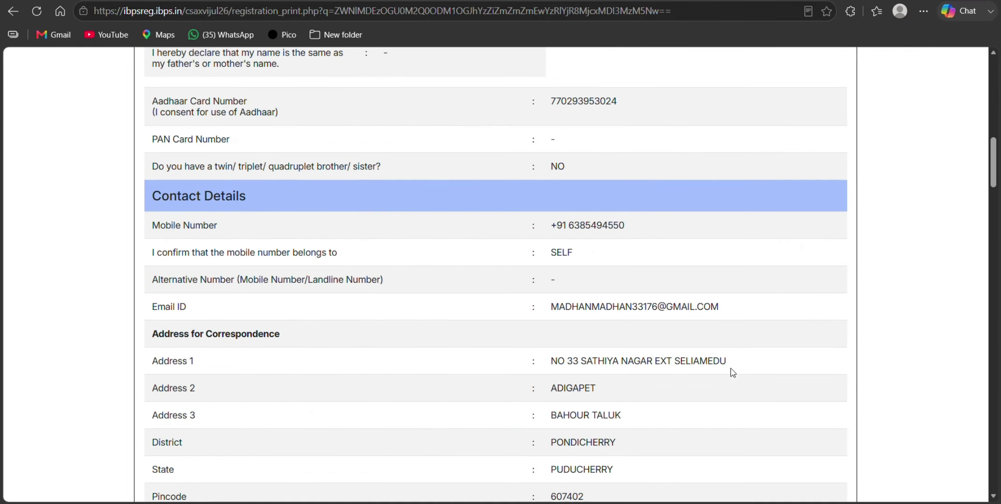
pyautogui.scroll(-10, 731, 379)
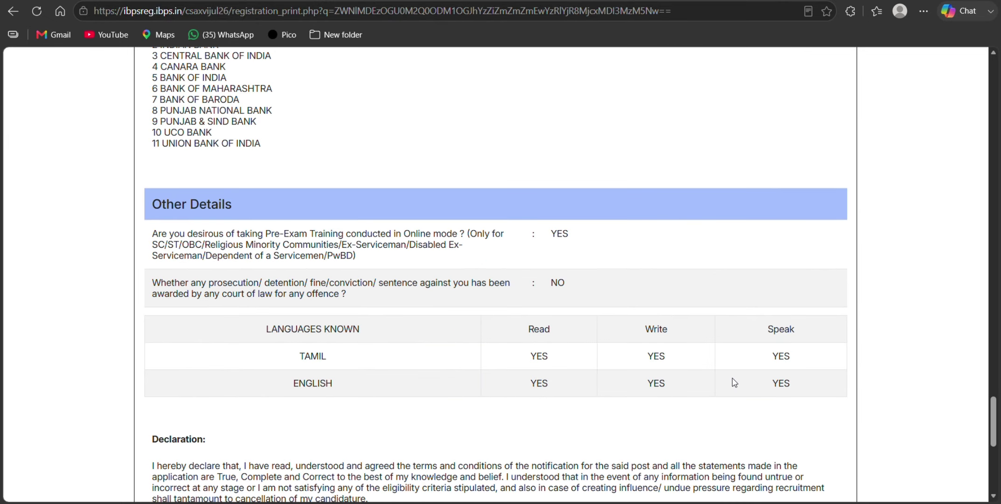
pyautogui.scroll(10, 730, 379)
pyautogui.scroll(1, 733, 380)
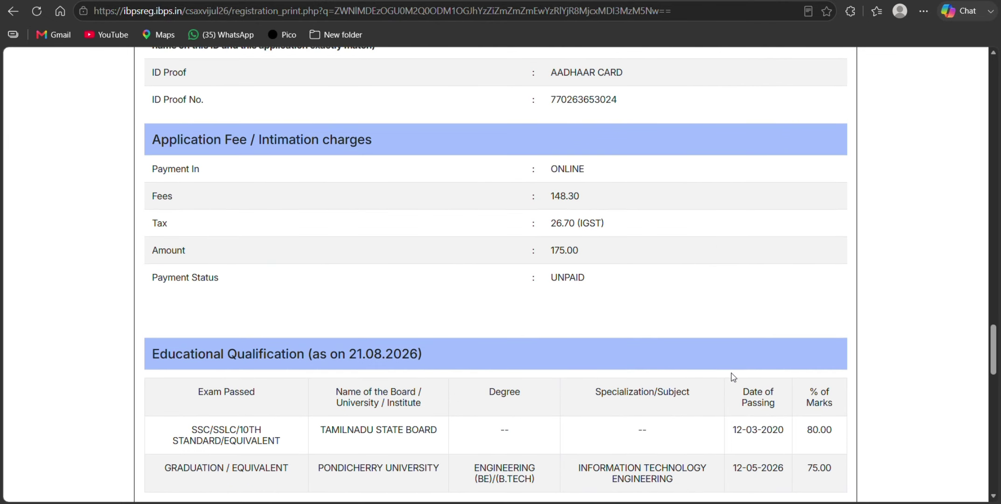
pyautogui.scroll(-20, 849, 308)
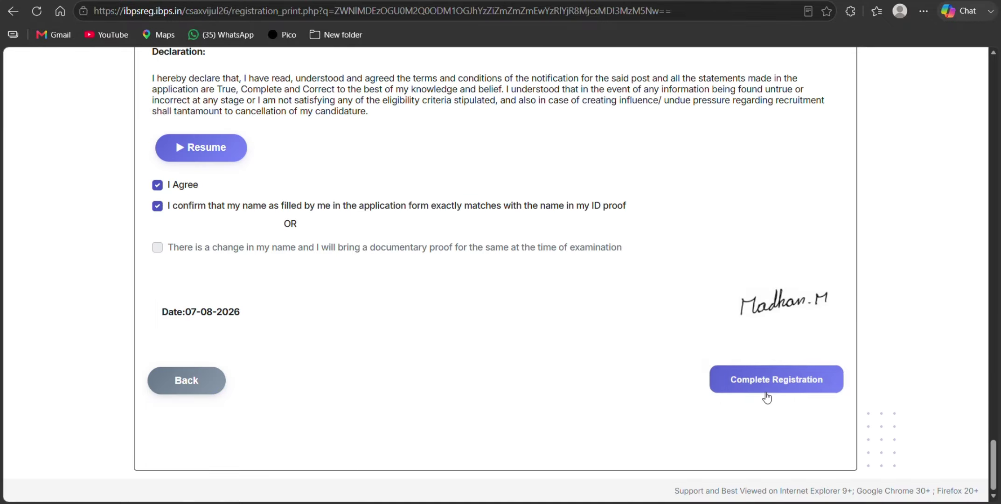
# Submit the completed registration and accept both confirmation dialogs.
pyautogui.click(765, 391)
pyautogui.click(468, 363)
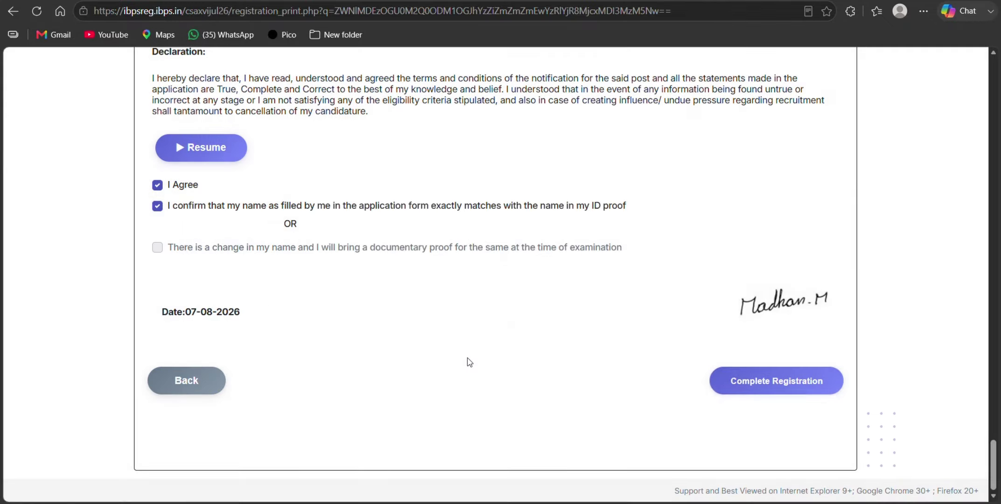
pyautogui.click(469, 337)
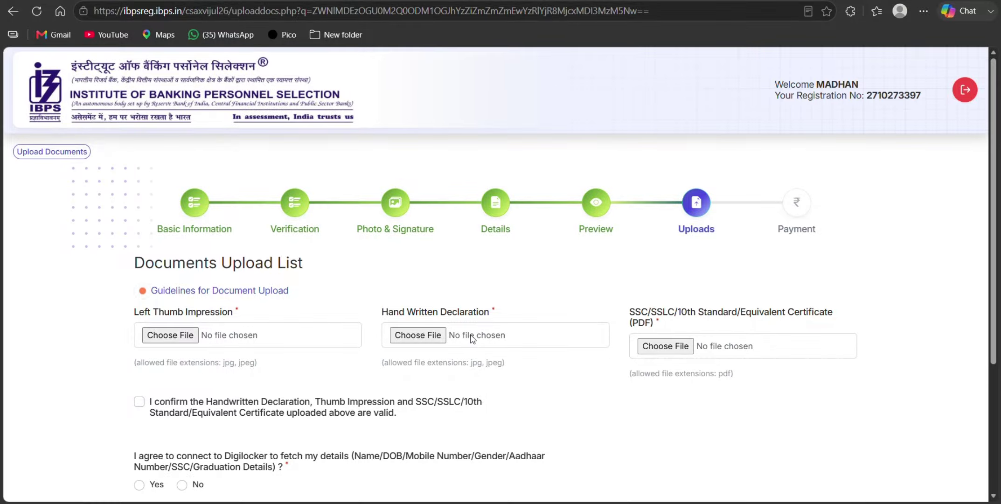
# Attach lf.jpg as the Left Thumb Impression.
pyautogui.scroll(-1, 473, 339)
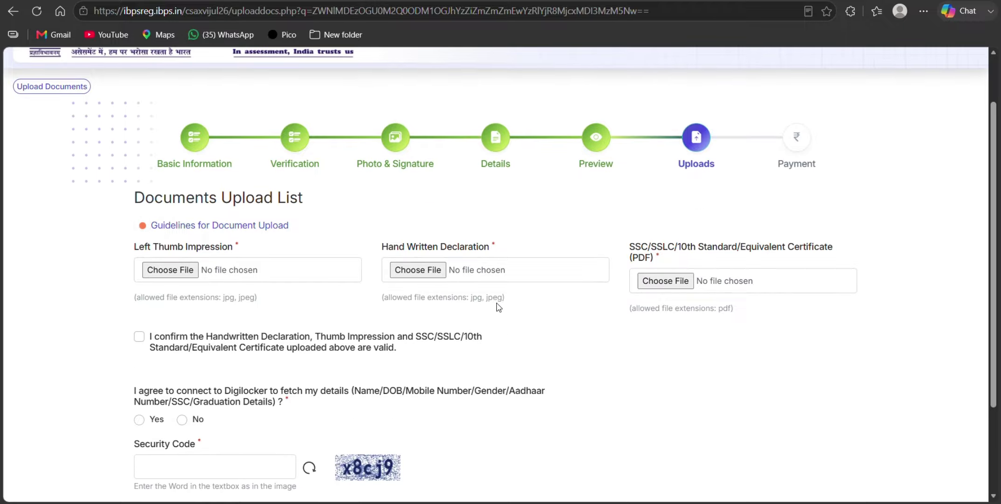
pyautogui.scroll(-2, 643, 245)
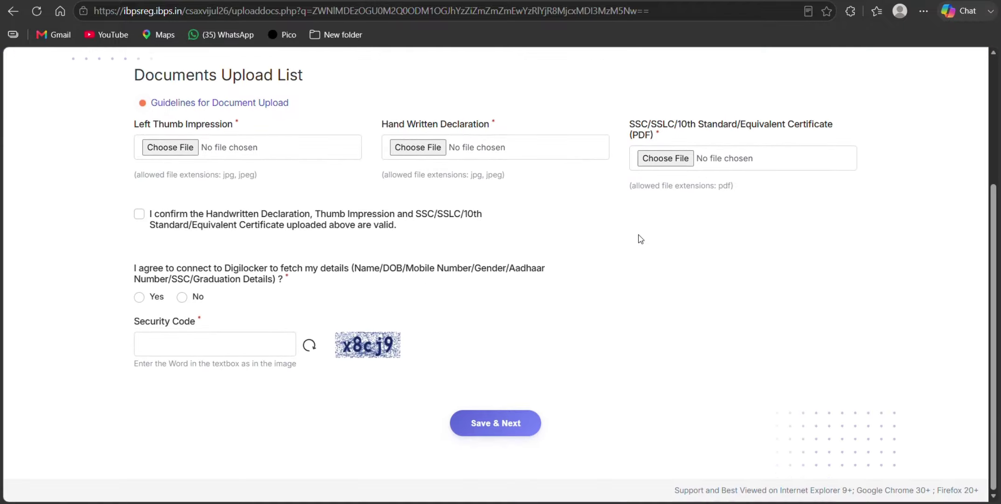
pyautogui.scroll(3, 641, 239)
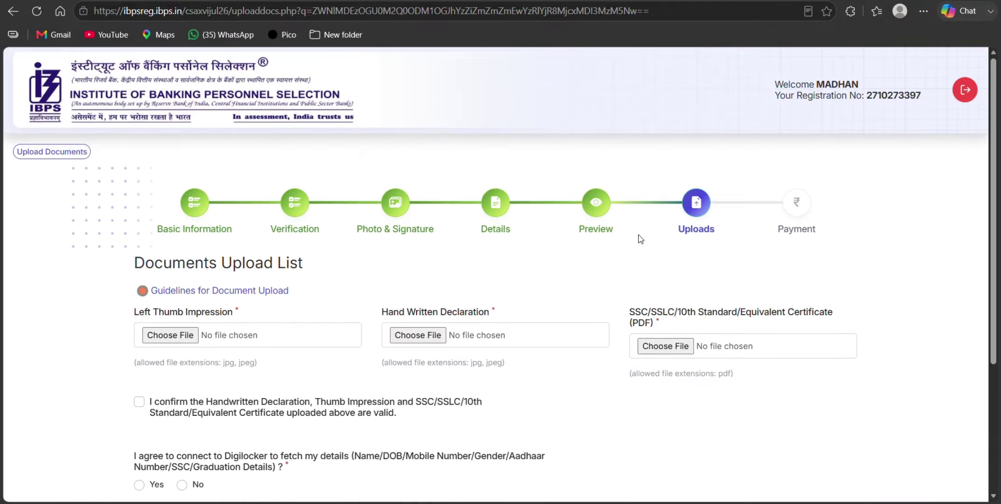
pyautogui.click(227, 331)
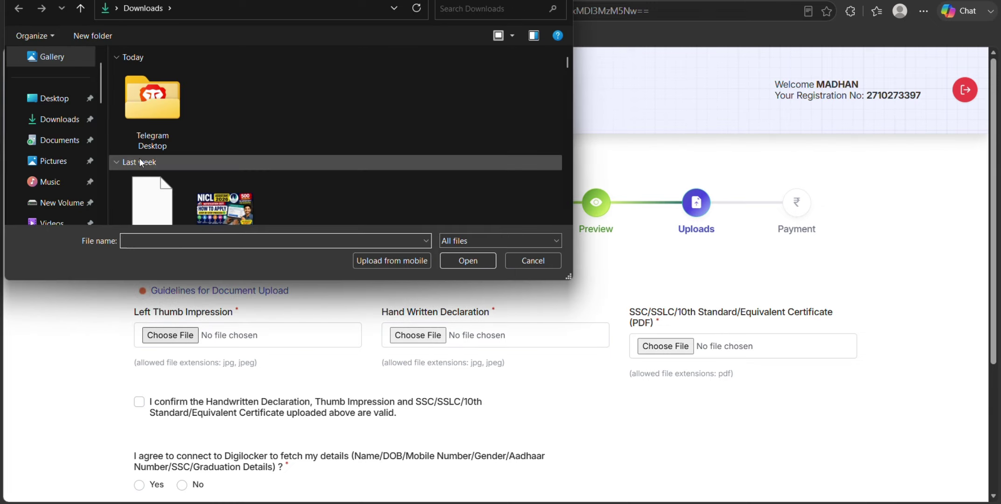
pyautogui.scroll(-3, 237, 121)
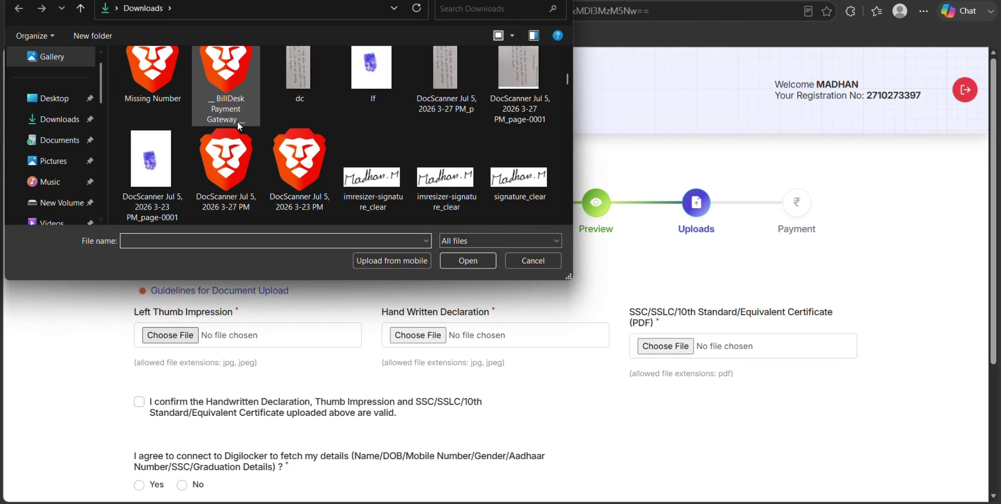
pyautogui.click(382, 71)
pyautogui.click(472, 259)
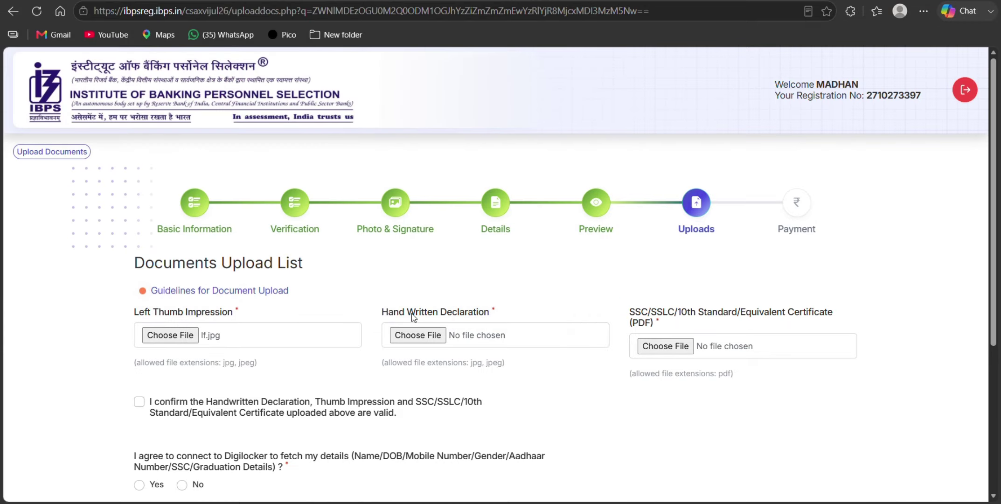
# Choose the scanned declaration page for the Hand Written Declaration and accept the thumb impression preview.
pyautogui.click(418, 335)
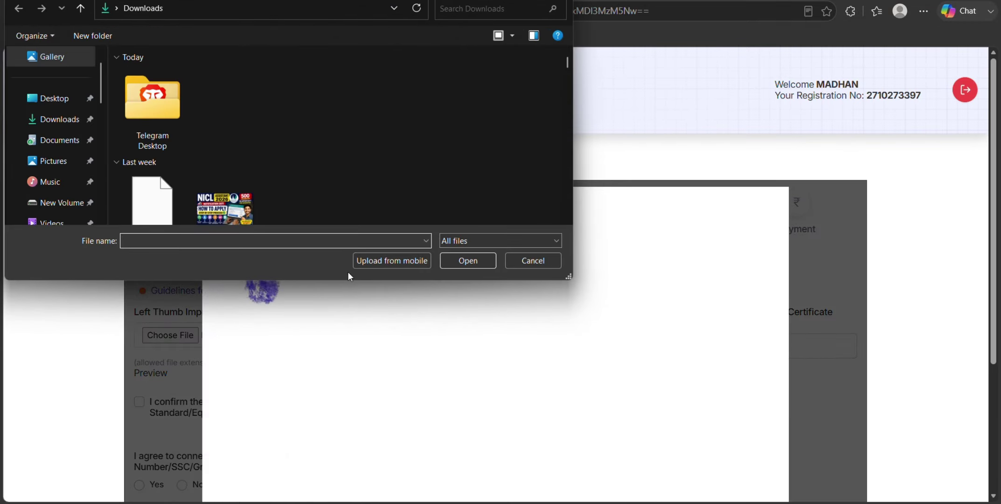
pyautogui.scroll(-6, 377, 139)
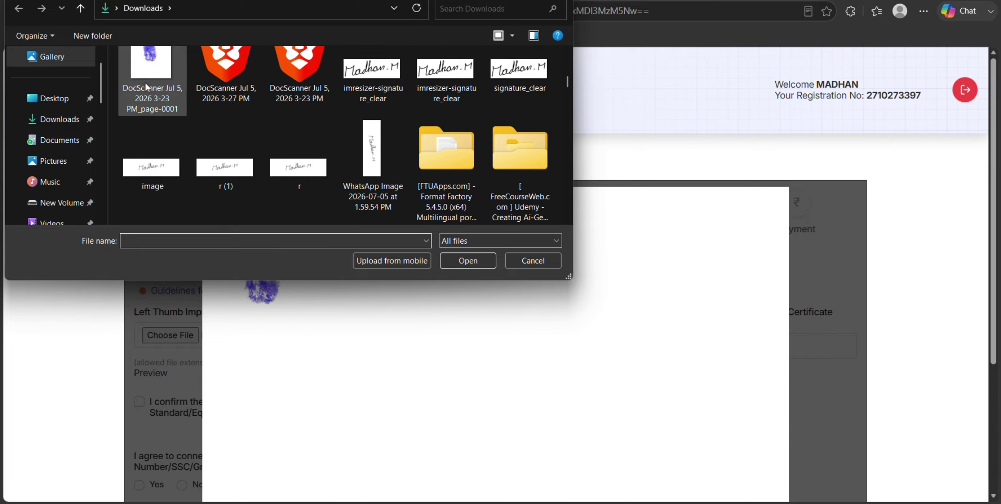
pyautogui.click(144, 82)
pyautogui.click(456, 258)
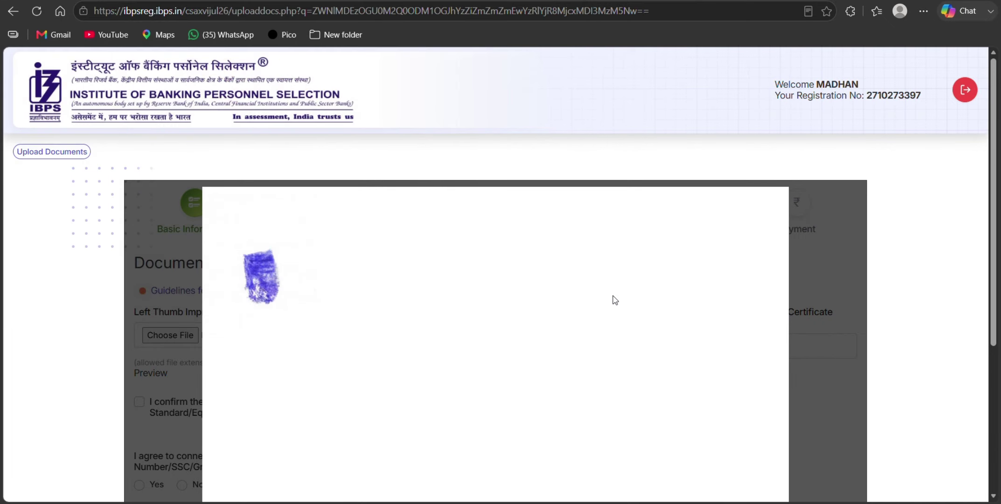
pyautogui.scroll(-5, 822, 215)
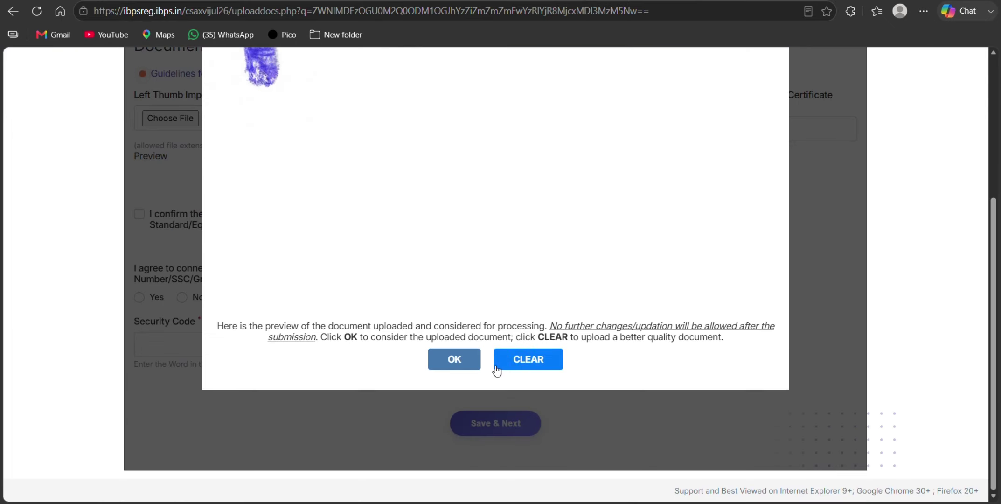
pyautogui.scroll(1, 458, 361)
pyautogui.click(454, 388)
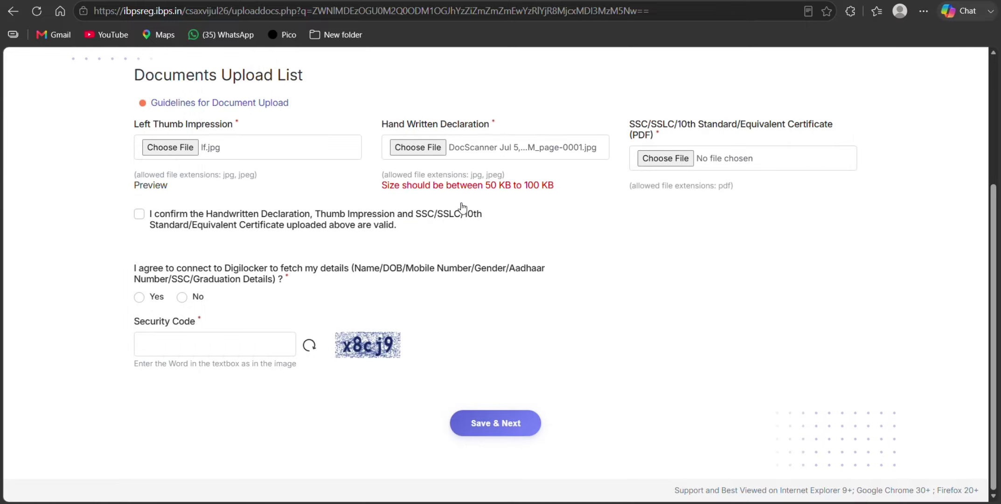
# Attach the lf image as the Hand Written Declaration file.
pyautogui.click(433, 146)
pyautogui.scroll(-3, 326, 154)
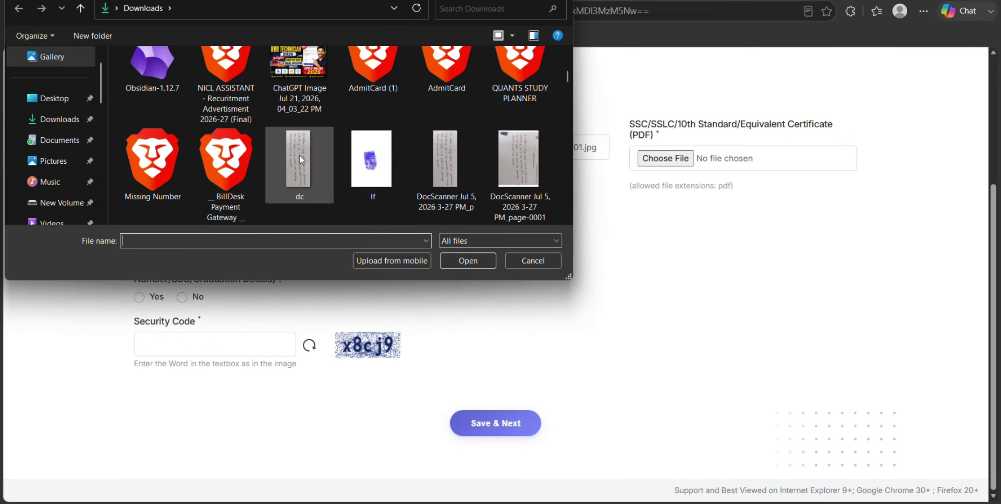
pyautogui.click(378, 157)
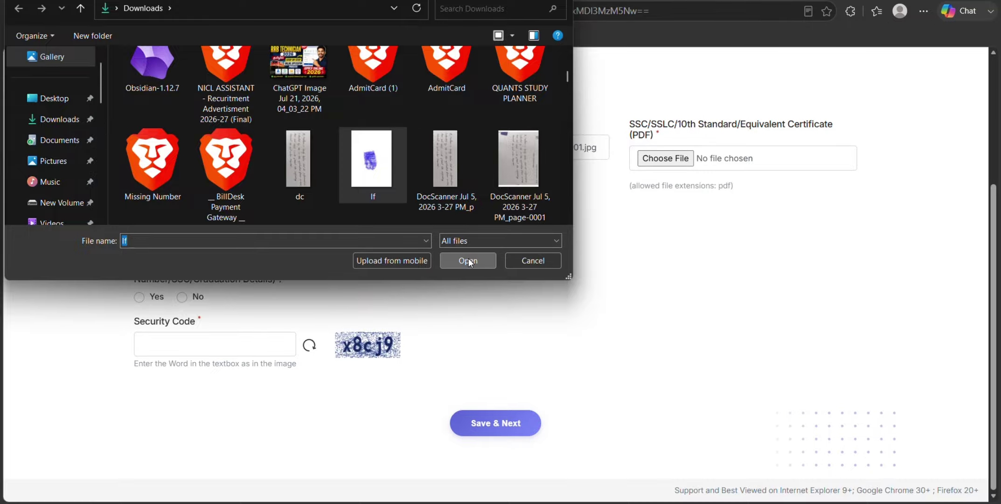
pyautogui.click(468, 259)
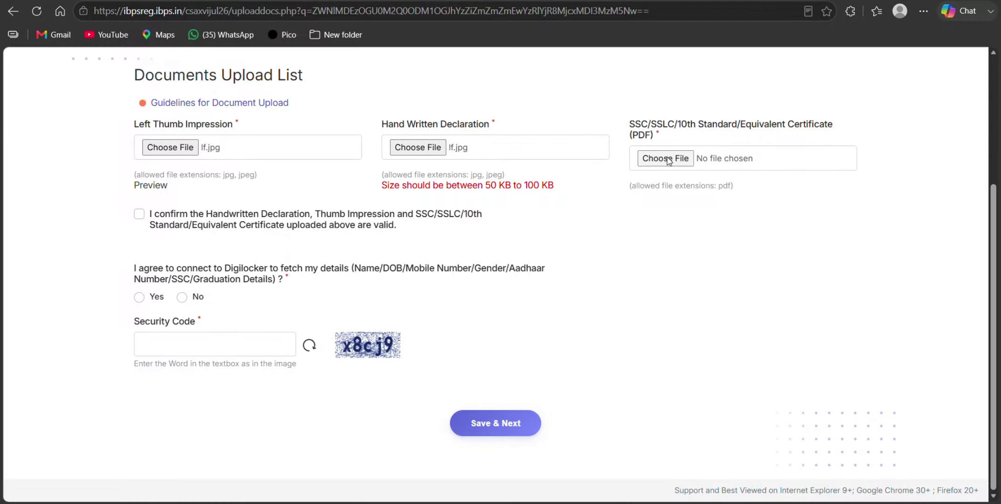
# Attach the dc file as the SSC certificate, keeping it after reopening the picker.
pyautogui.click(668, 159)
pyautogui.scroll(-5, 229, 125)
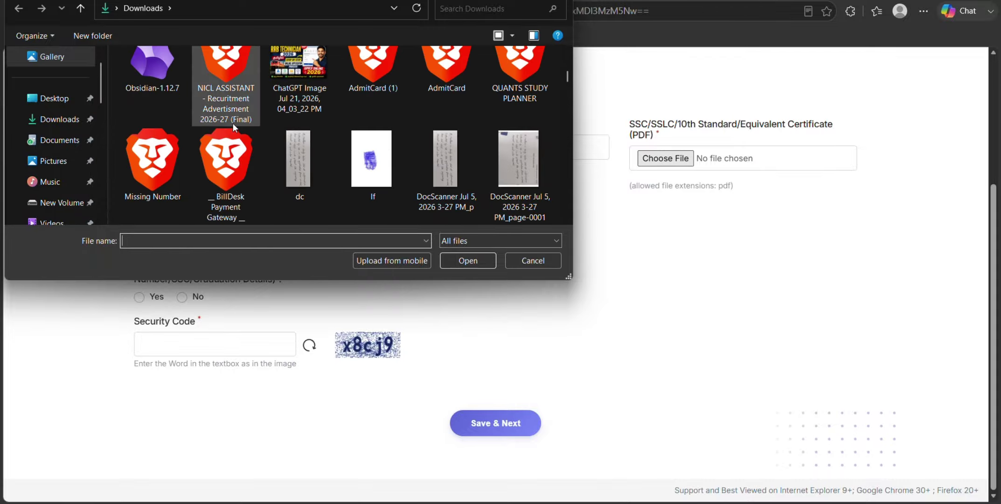
pyautogui.click(298, 159)
pyautogui.click(460, 257)
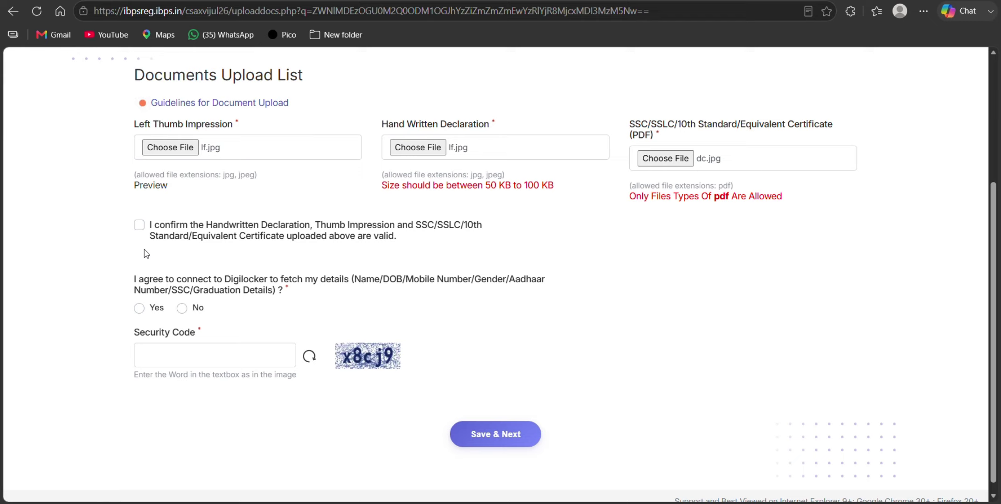
pyautogui.click(670, 163)
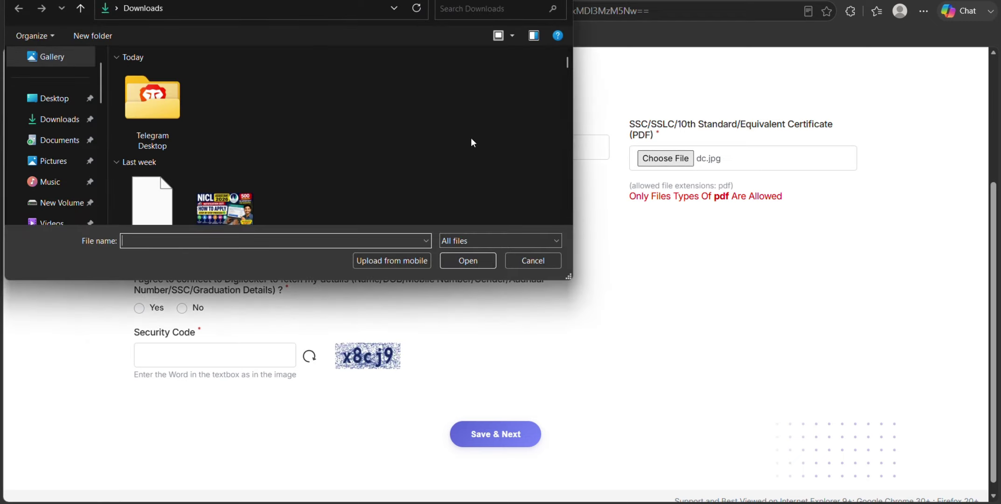
pyautogui.scroll(-8, 365, 134)
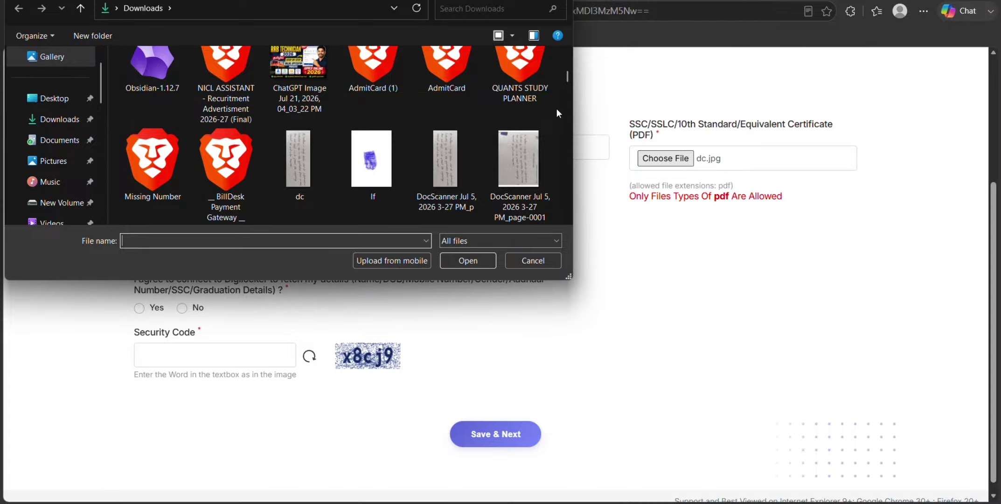
pyautogui.click(615, 262)
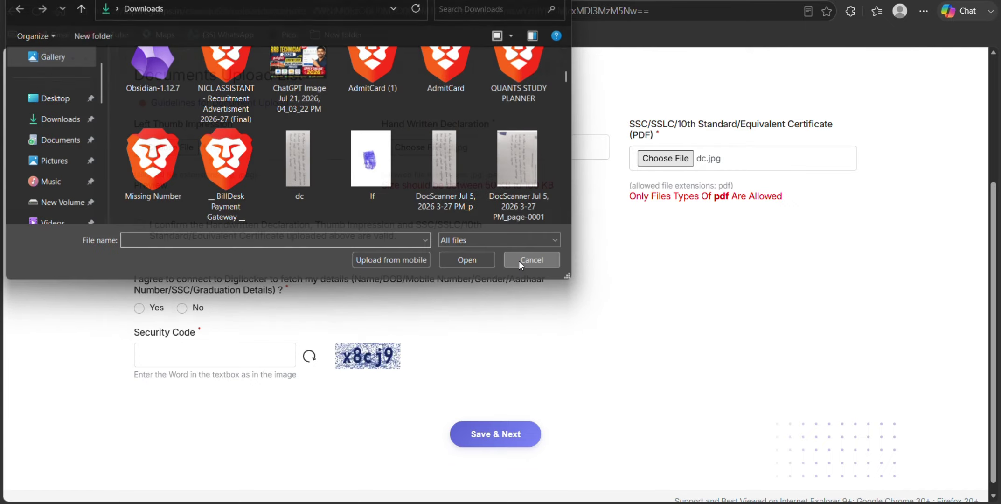
pyautogui.click(518, 260)
# Confirm the uploaded documents are valid and agree to connect DigiLocker.
pyautogui.click(139, 226)
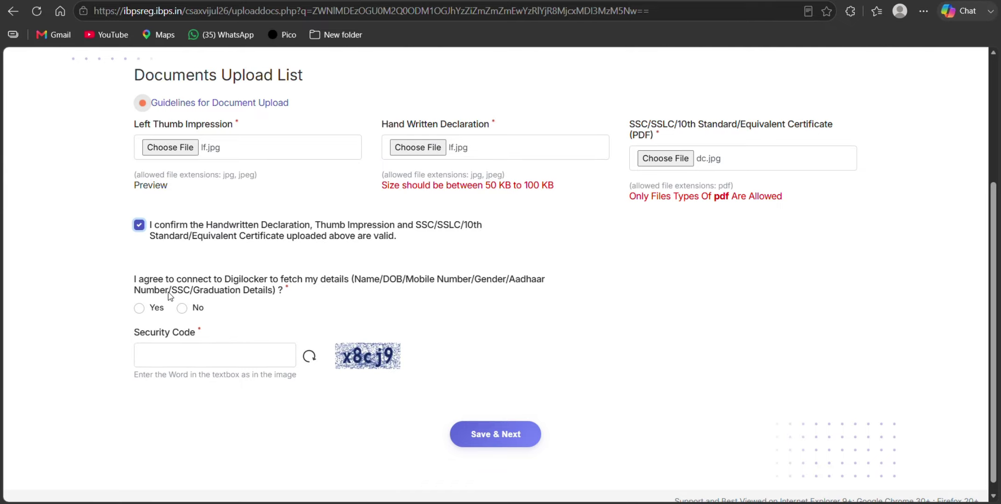
pyautogui.click(146, 308)
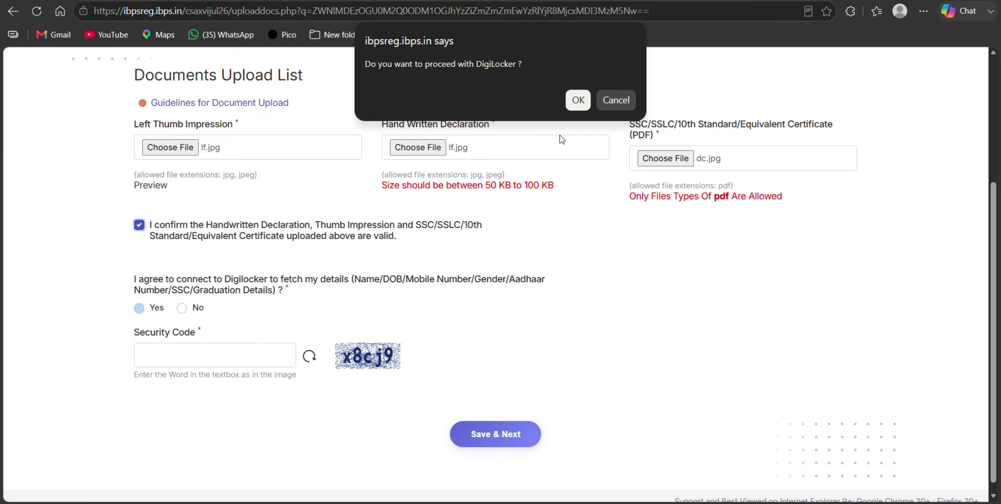
pyautogui.click(578, 100)
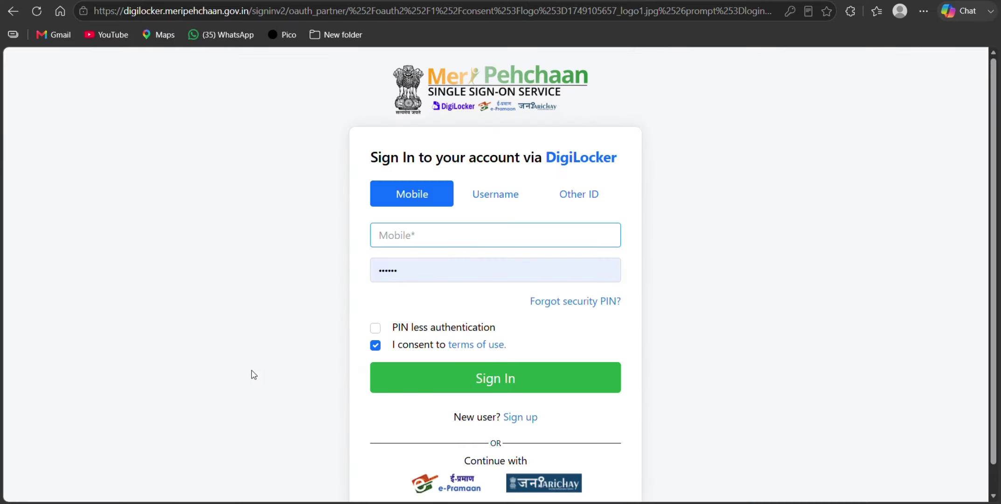
# Enter the registered mobile number, enable PIN less authentication and sign in.
pyautogui.click(398, 237)
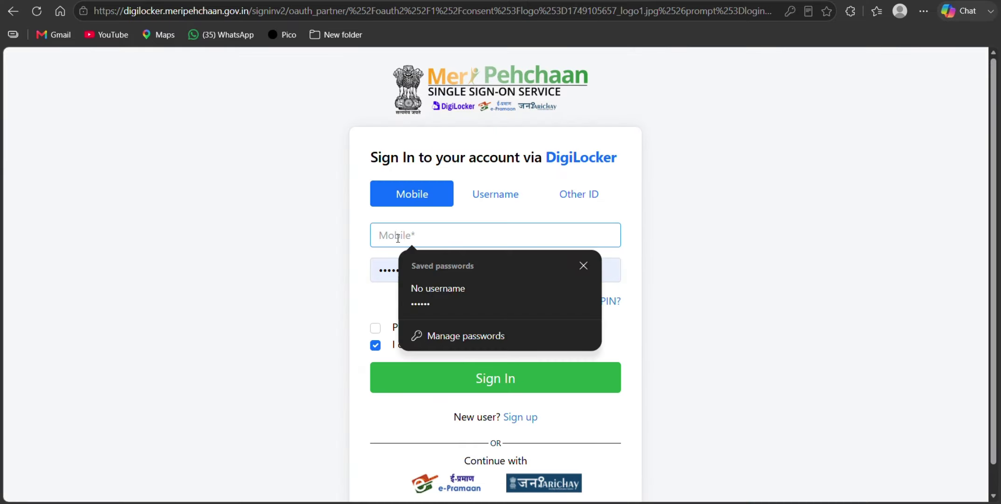
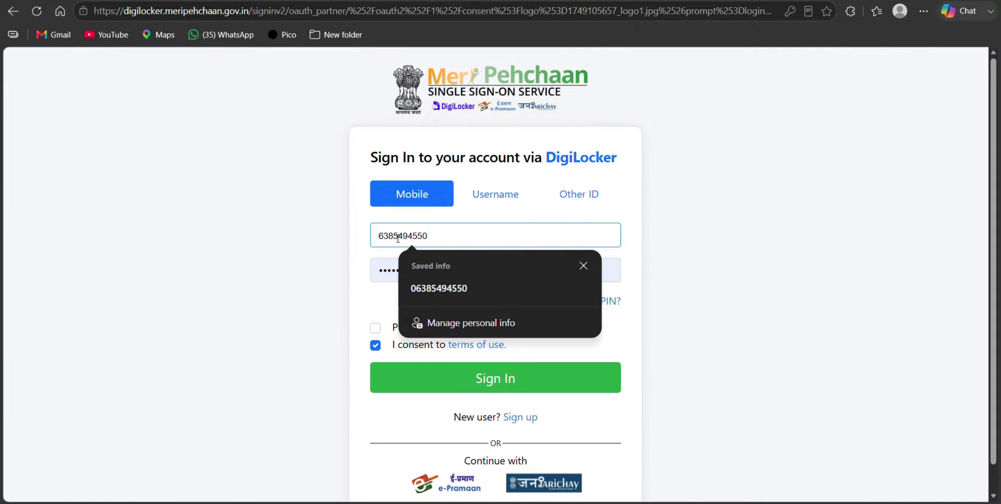
pyautogui.rightClick(397, 238)
pyautogui.click(369, 304)
pyautogui.click(376, 328)
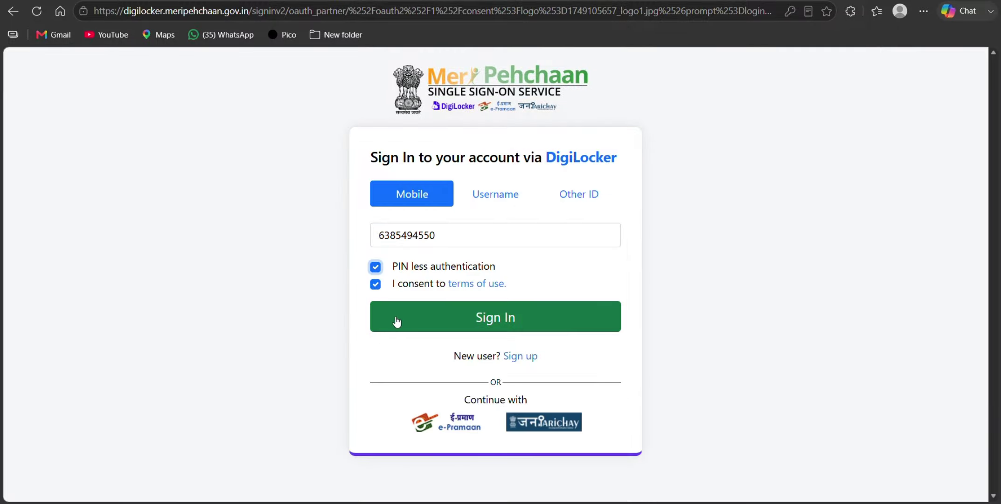
pyautogui.click(397, 322)
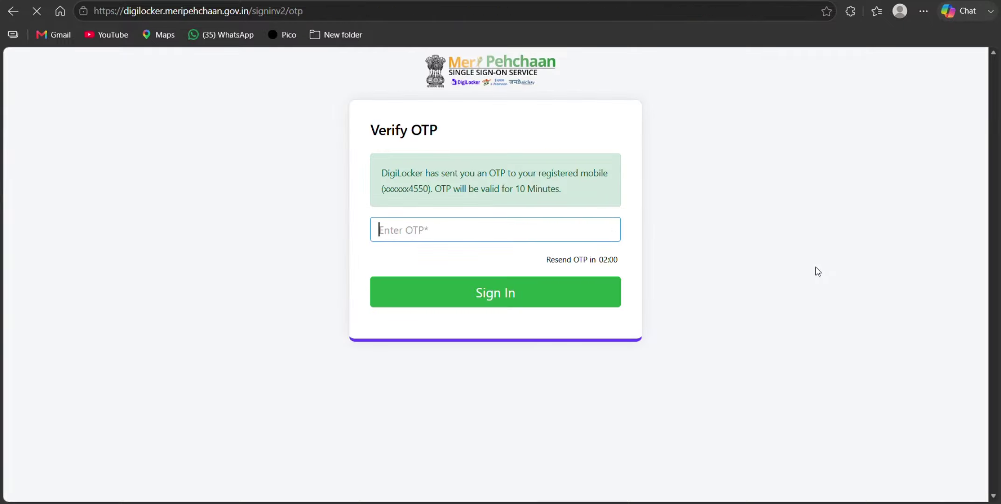
# Enter the received OTP to finish signing in to Meri Pehchaan.
pyautogui.press('Return')
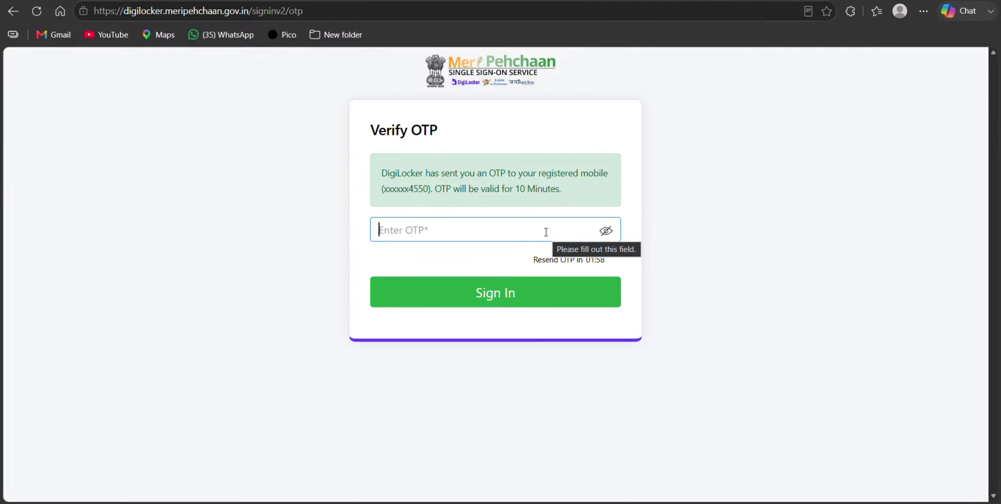
pyautogui.write('••')
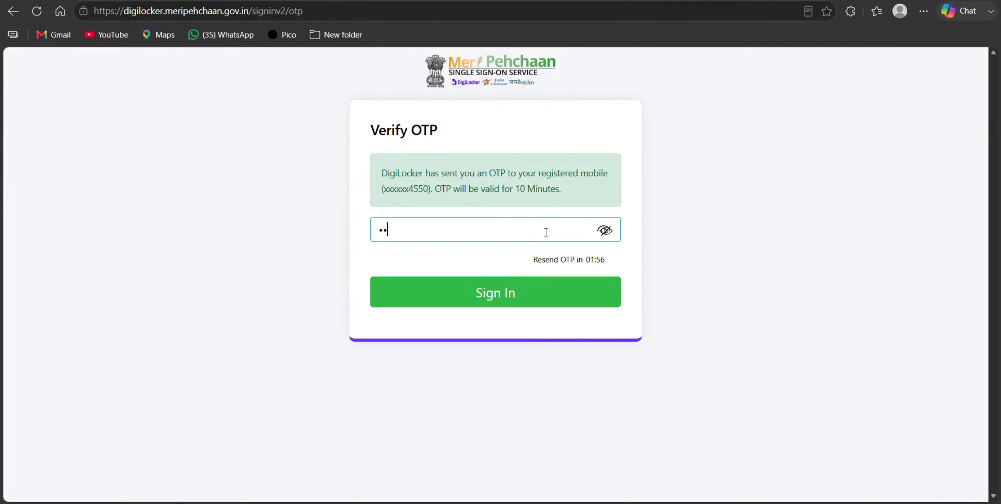
pyautogui.write('•')
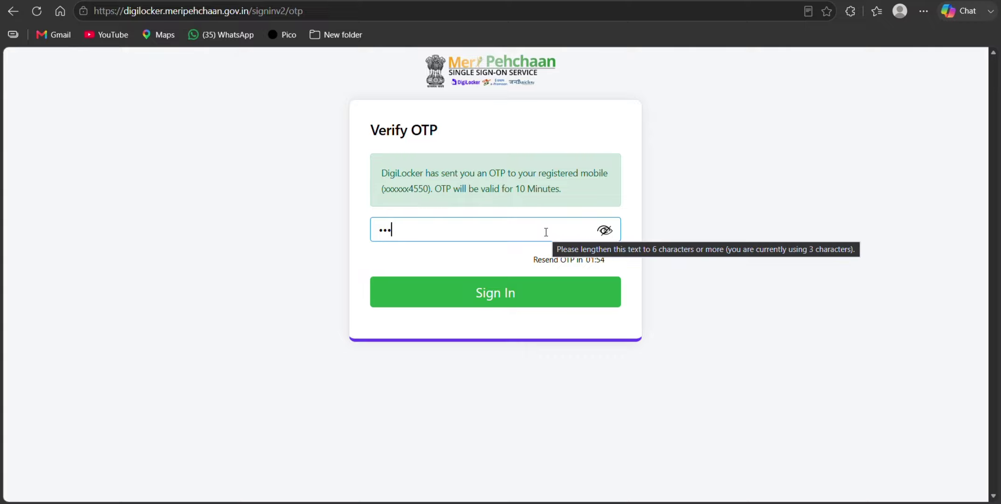
pyautogui.write('••')
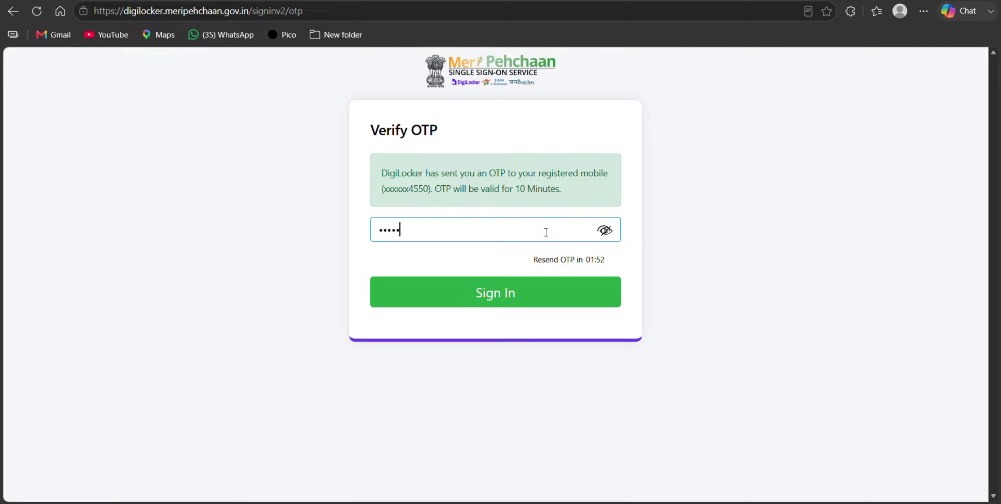
pyautogui.write('•')
pyautogui.click(558, 298)
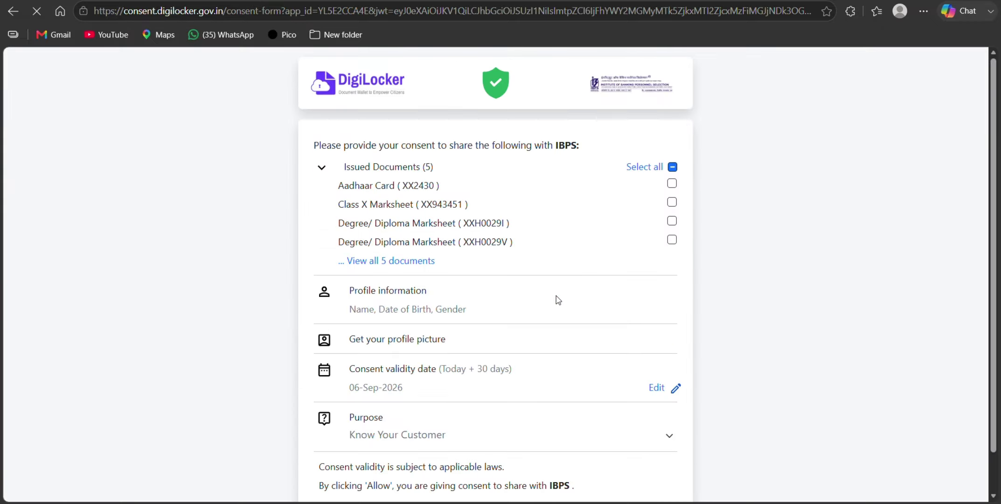
# Share the Aadhaar Card, Class X Marksheet, both degree marksheets and the fifth document with IBPS.
pyautogui.click(673, 185)
pyautogui.click(672, 203)
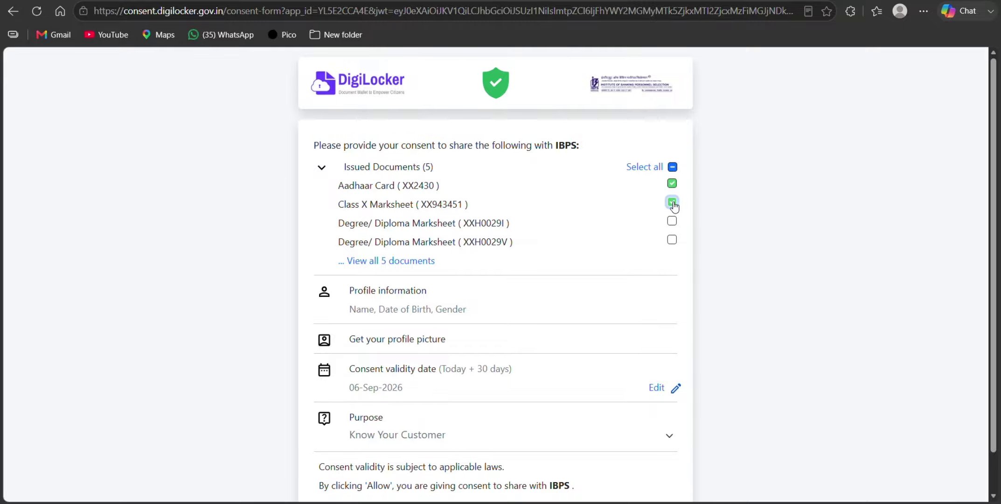
pyautogui.click(672, 221)
pyautogui.click(673, 240)
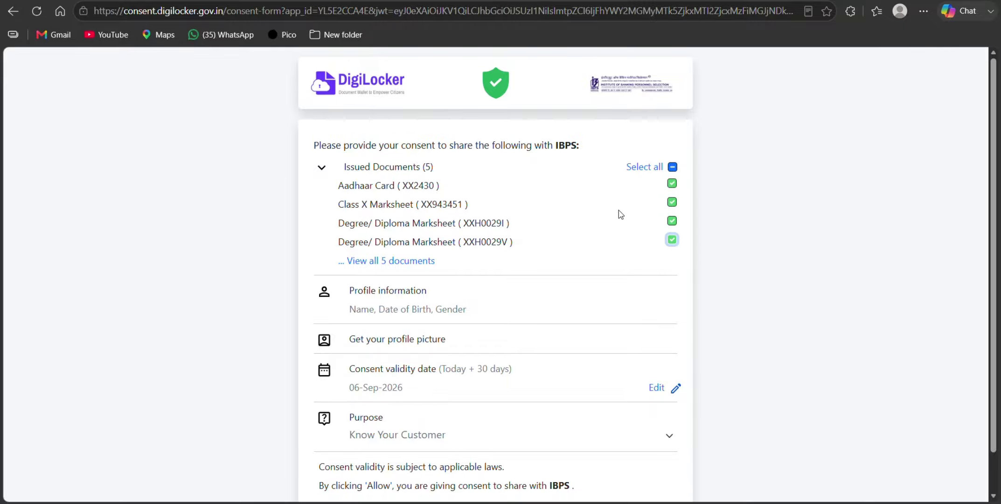
pyautogui.click(418, 262)
pyautogui.scroll(-2, 592, 239)
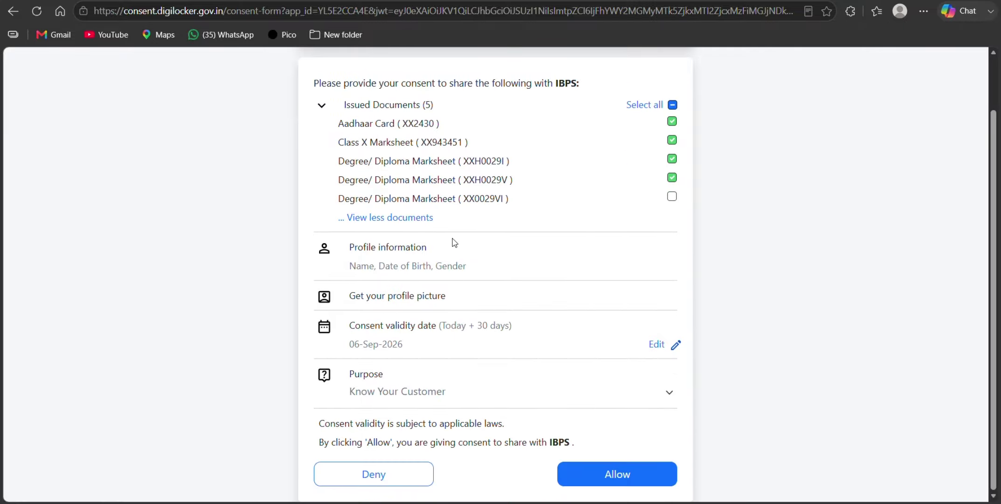
pyautogui.click(673, 200)
pyautogui.click(643, 472)
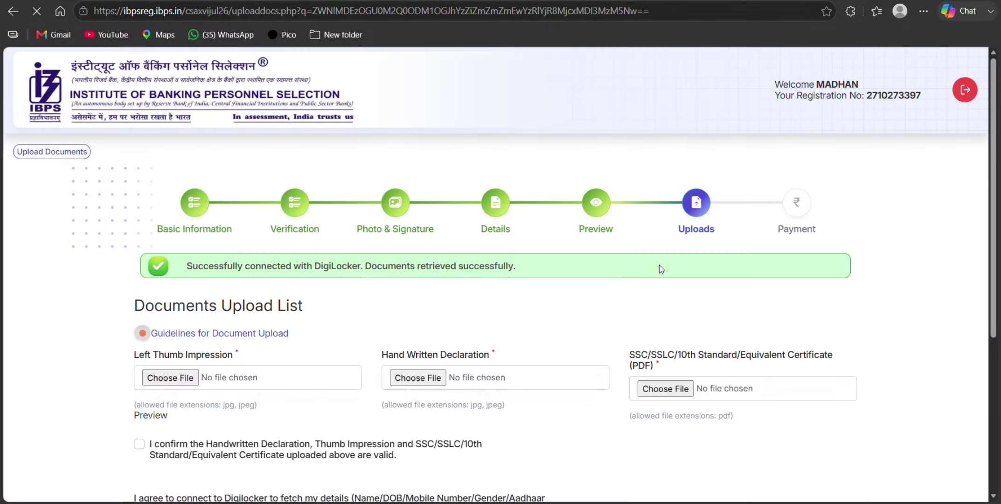
pyautogui.scroll(-4, 671, 265)
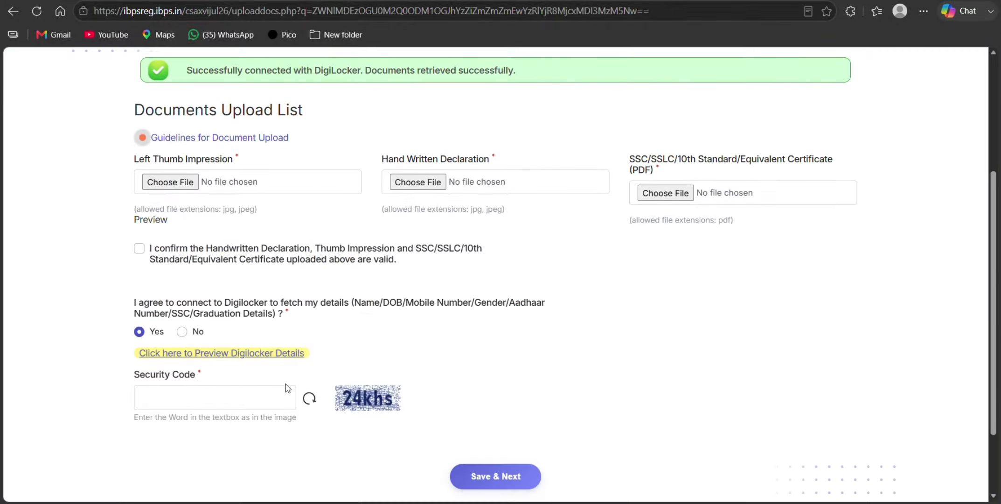
pyautogui.click(140, 398)
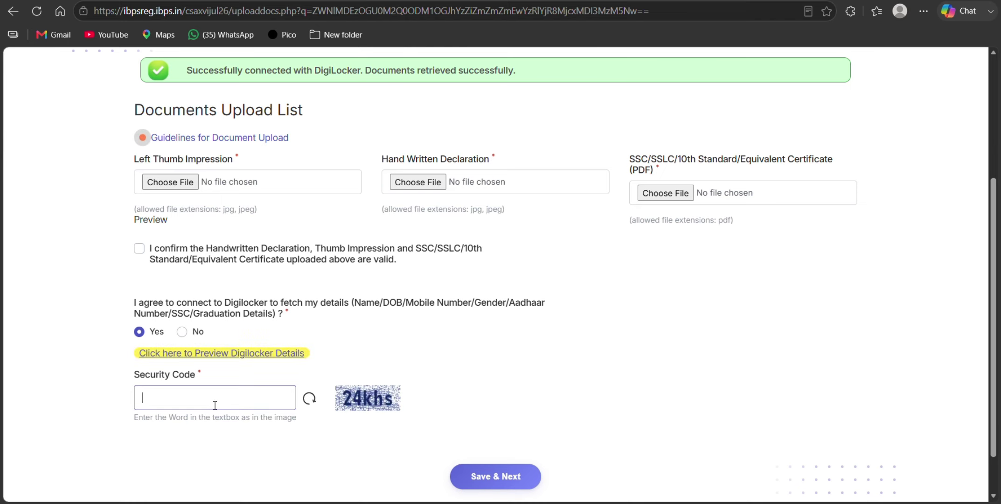
pyautogui.scroll(3, 615, 299)
pyautogui.scroll(2, 613, 308)
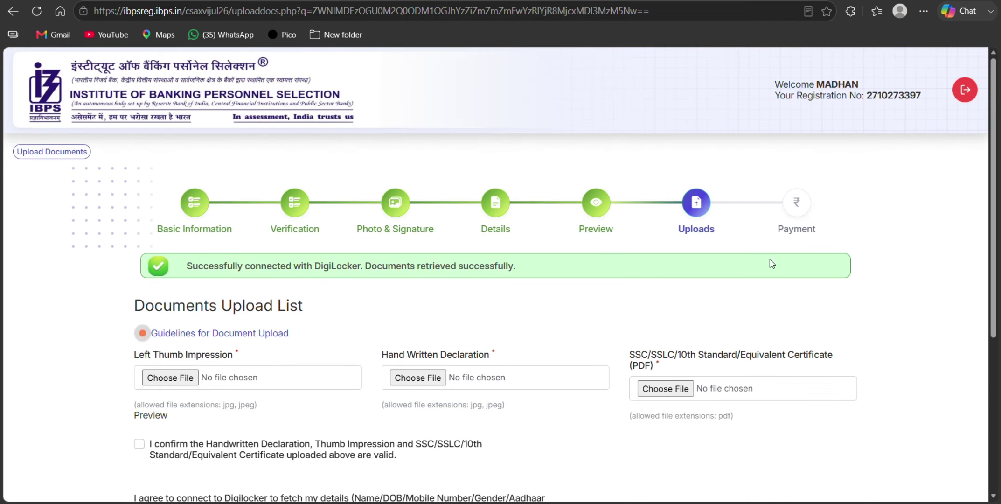